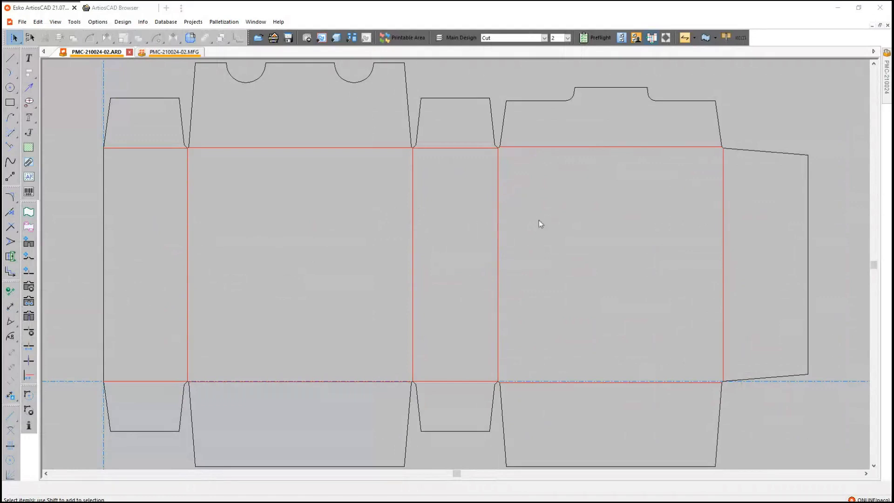
Show the Artwork Panels layer together with the Main Design layer
left_click(455, 43)
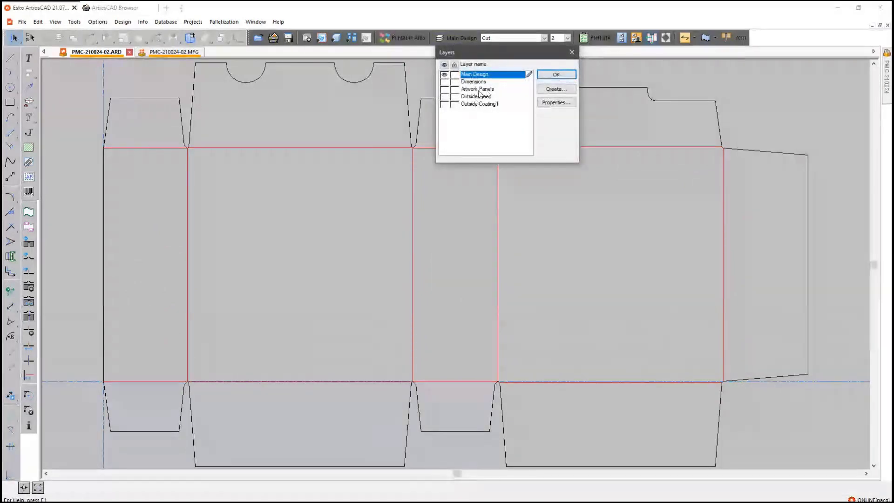
left_click(445, 90)
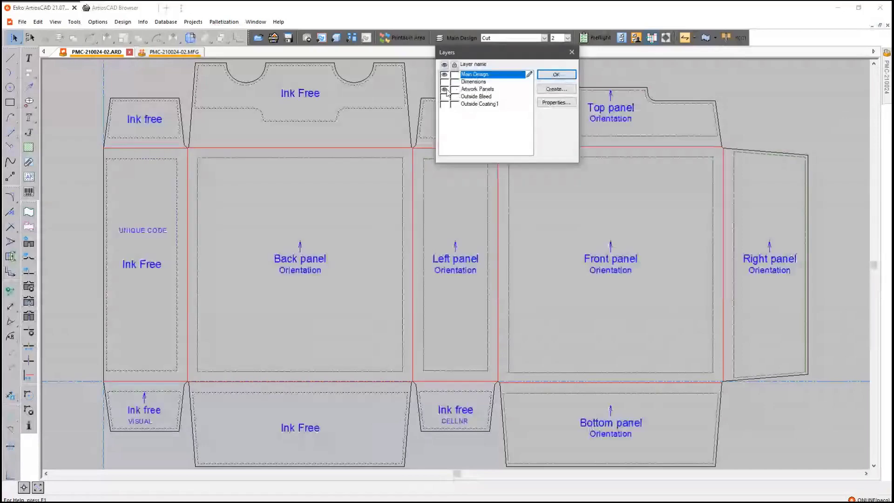
left_click(556, 74)
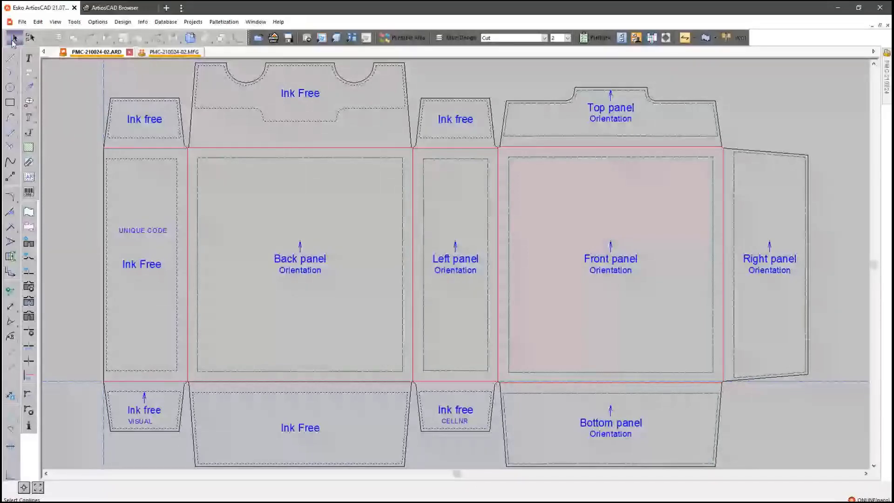
Examine the artwork panel properties of the Ink Free panel on the flap above the back panel
double_click(246, 113)
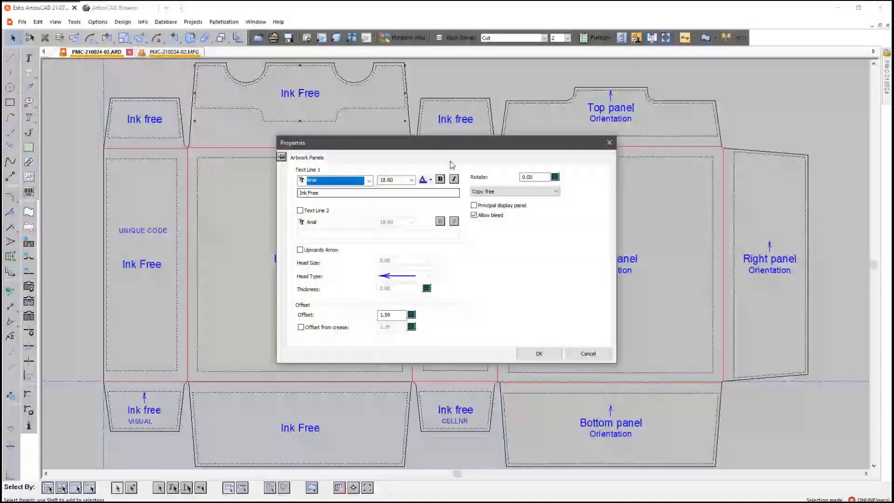
left_click_drag(419, 143, 443, 129)
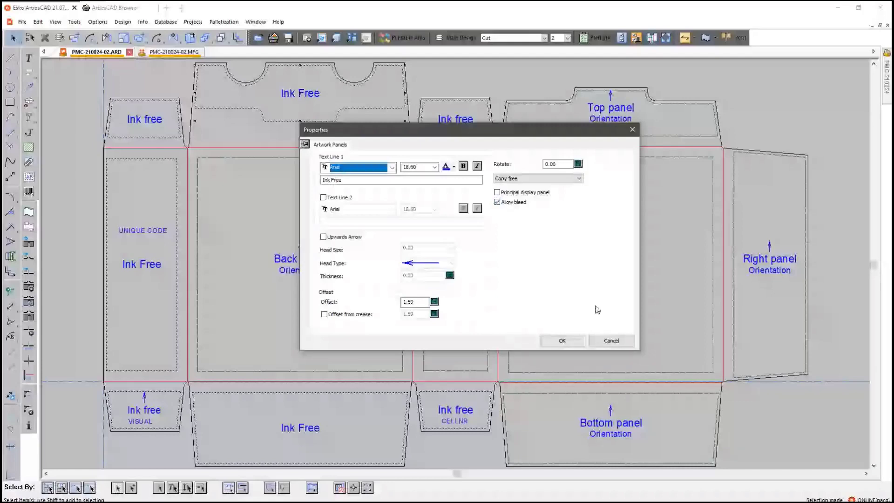
left_click(562, 341)
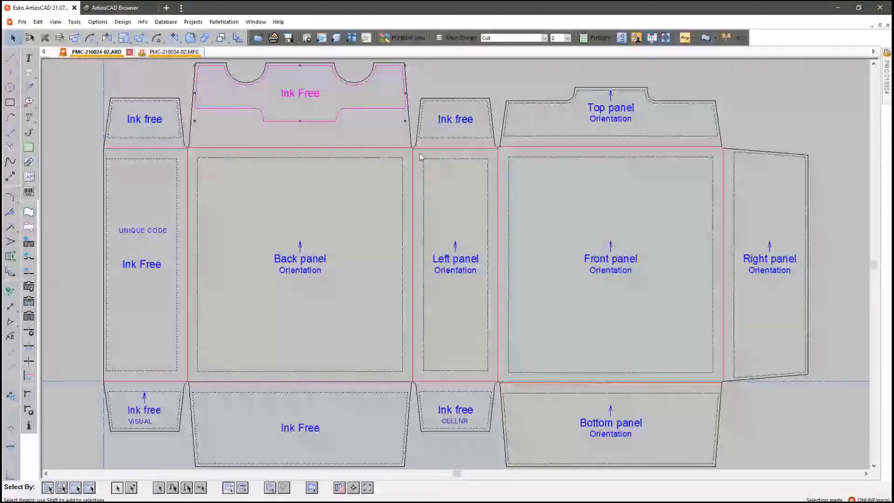
left_click(772, 111)
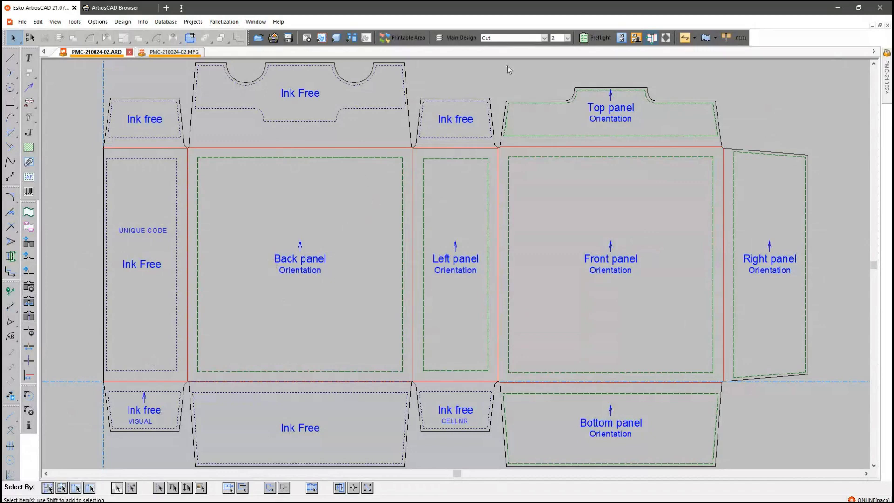
Show the Outside Bleed and Outside Coating1 layers, making Outside Coating1 the current layer
left_click(456, 39)
left_click(472, 97)
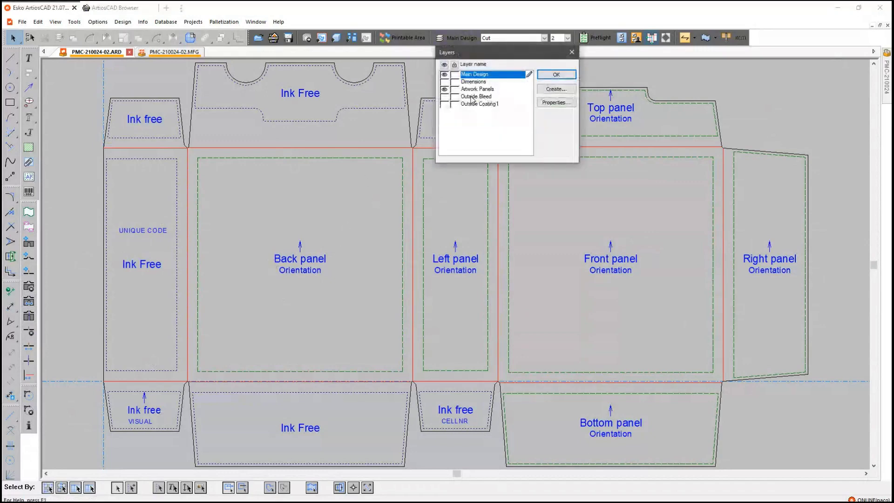
left_click(556, 74)
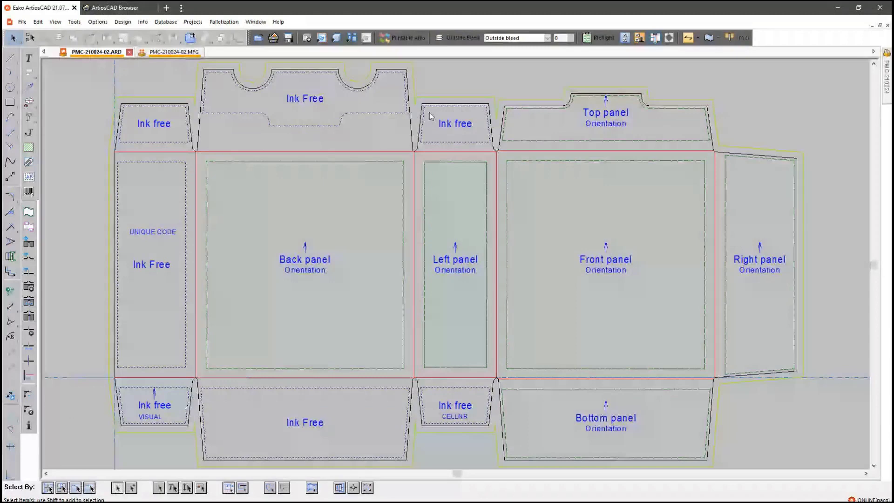
left_click(476, 105)
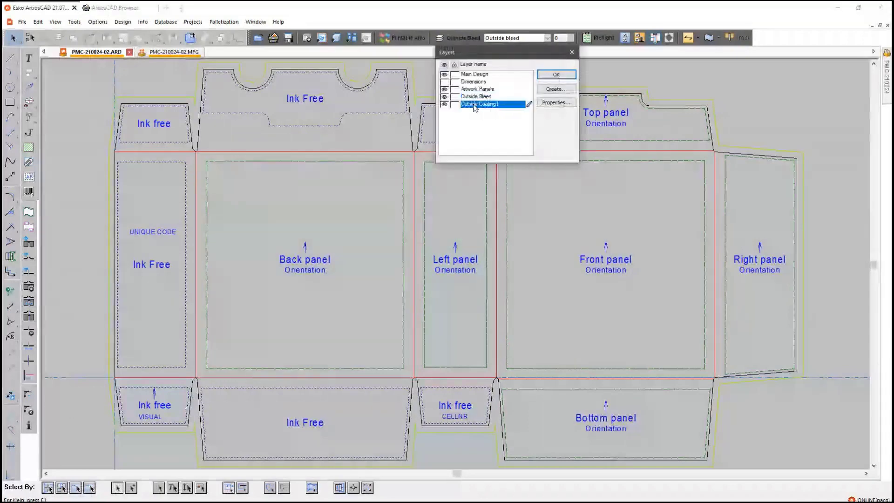
left_click(557, 80)
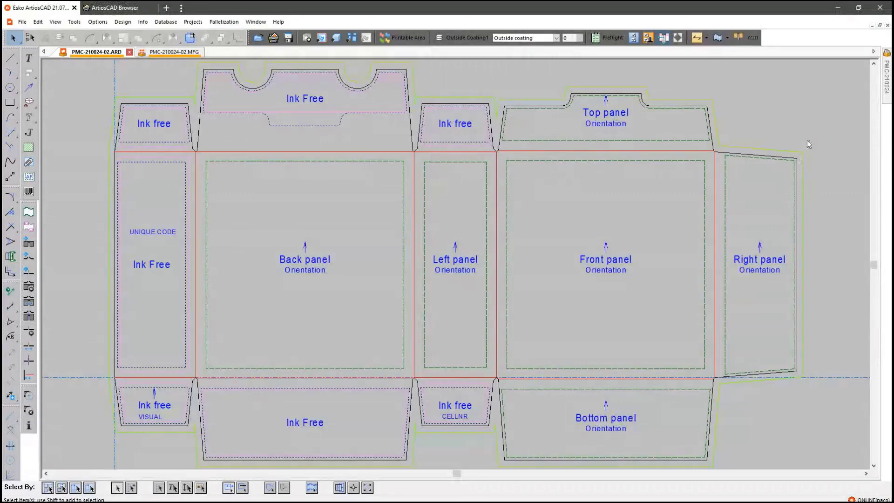
Preview the Varnish print item and apply the Printable Area print item to the design
left_click(410, 38)
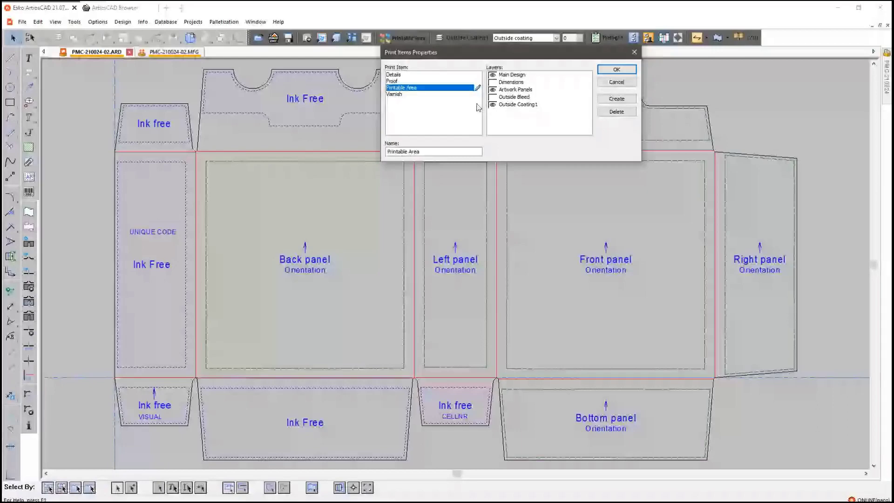
left_click(395, 127)
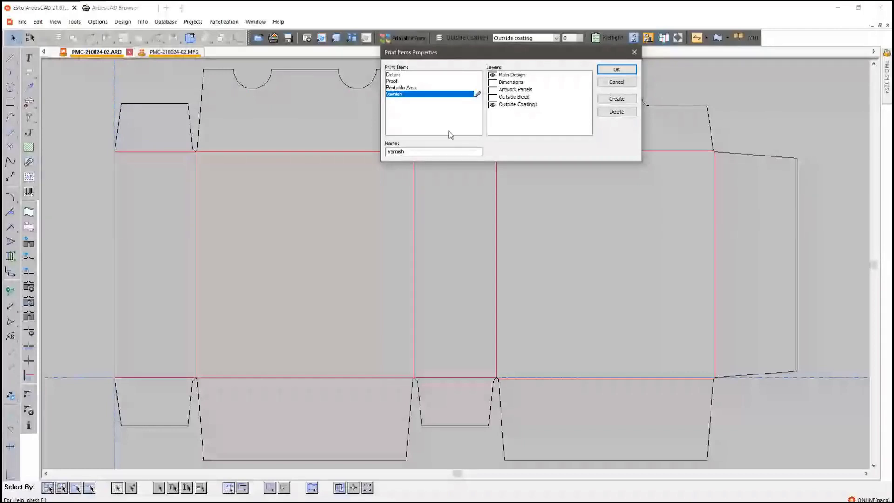
key("Up")
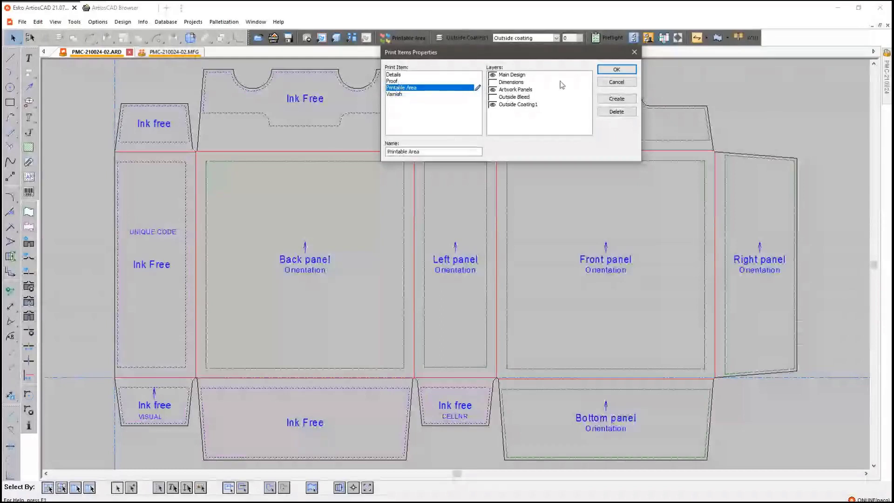
key("Return")
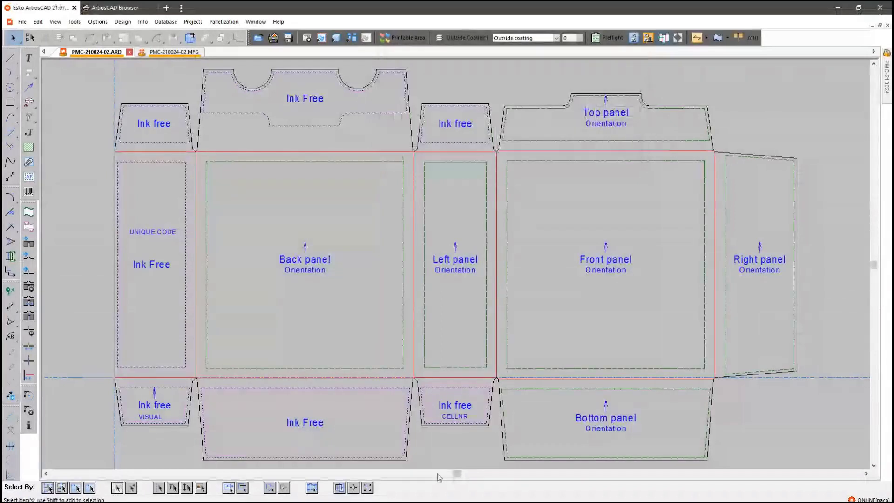
Examine the CELLNR, VISUAL and UNIQUE CODE text labels on the ink-free panels by selecting them individually
left_click(455, 418)
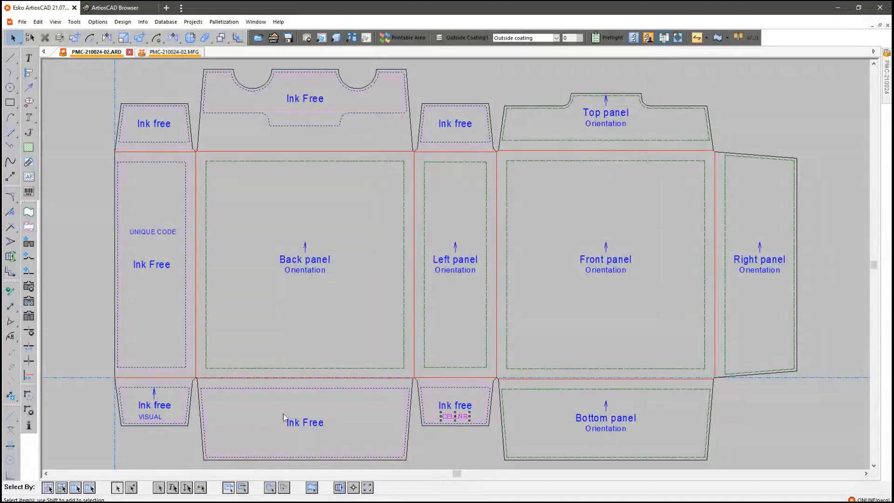
left_click(152, 417)
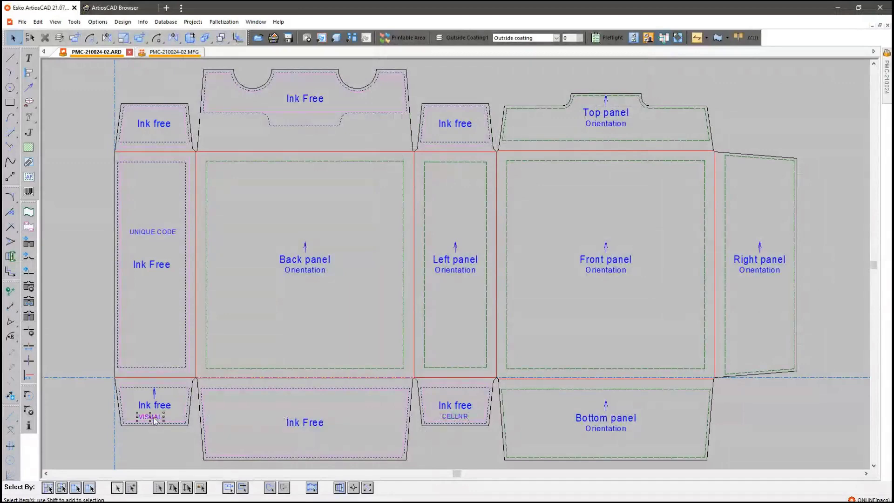
left_click(161, 231)
left_click(448, 418)
left_click(731, 417)
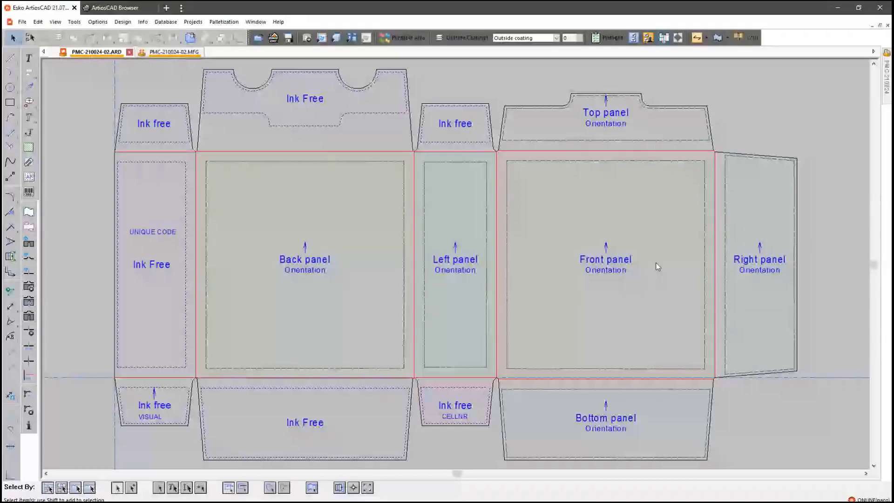
Run a preflight check of the carton design with the FC - Die Cut profile
left_click(610, 40)
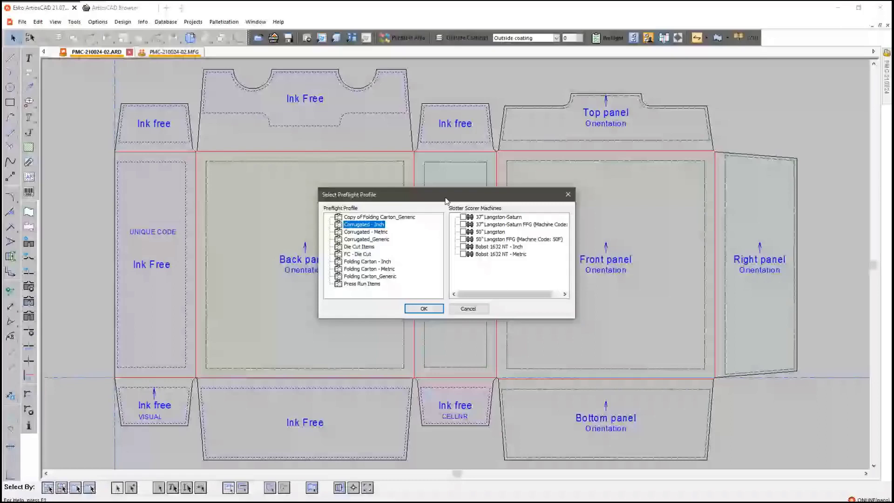
left_click_drag(446, 202, 449, 189)
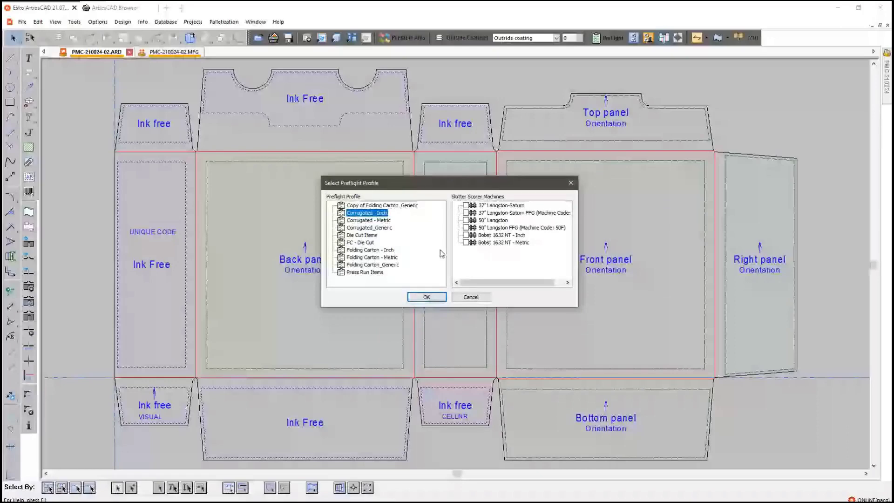
left_click(361, 244)
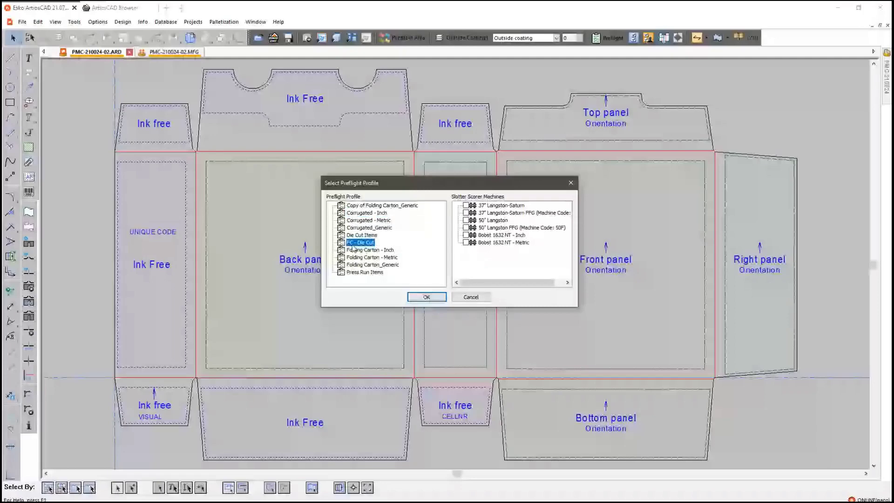
left_click(429, 297)
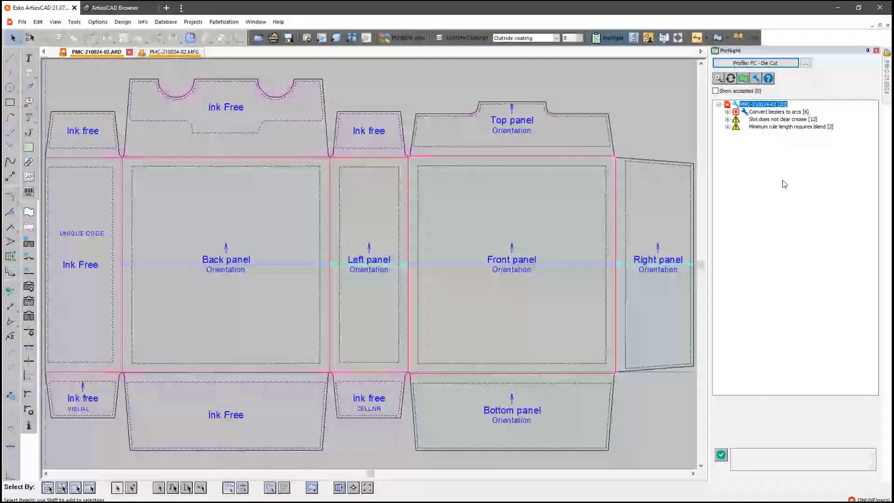
Fix all "Convert beziers to arcs" preflight errors with a smoothing tolerance of 0.0635
left_click(767, 113)
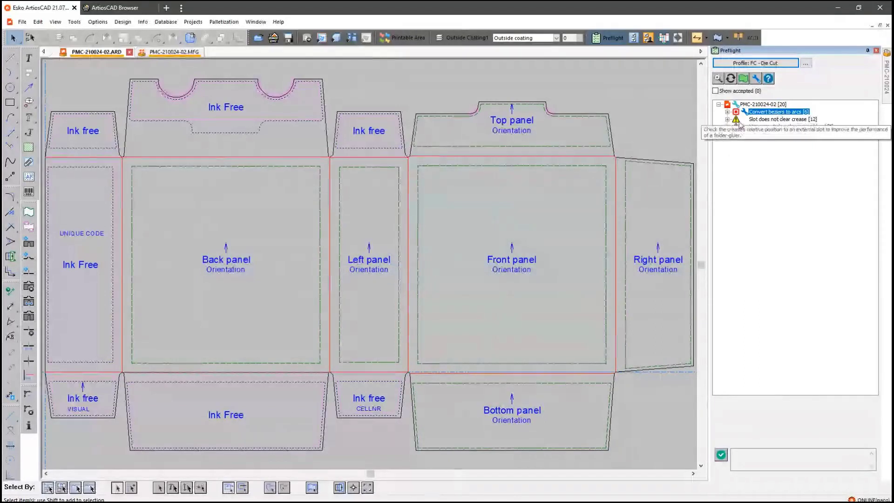
left_click(728, 112)
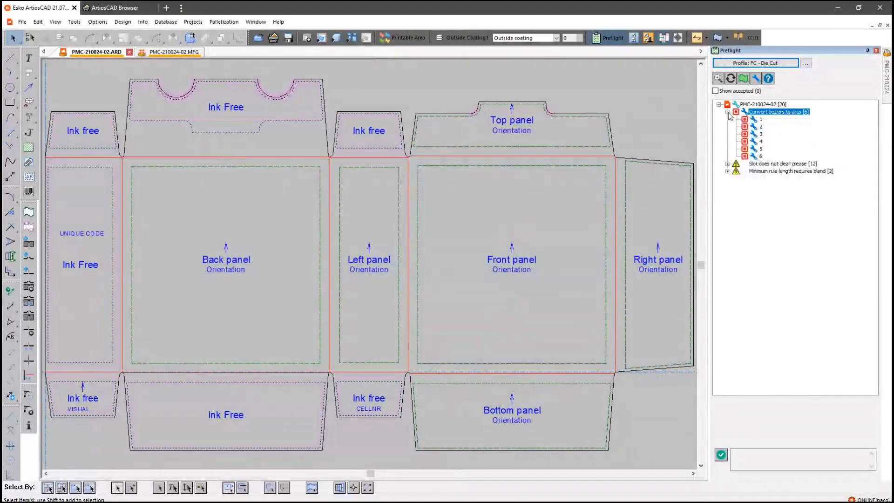
right_click(769, 115)
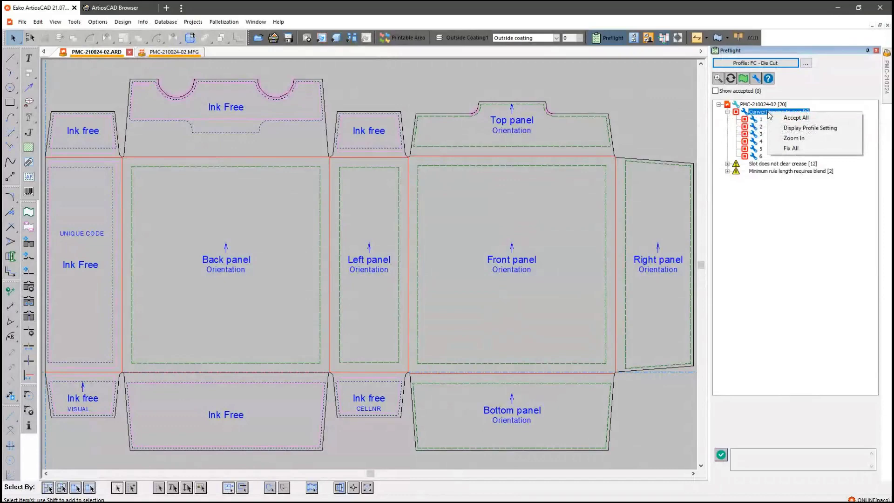
left_click(802, 149)
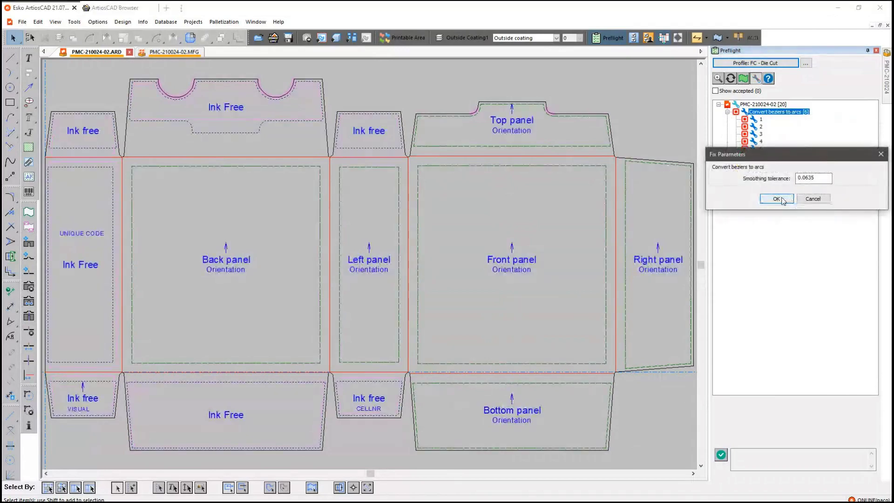
left_click(777, 199)
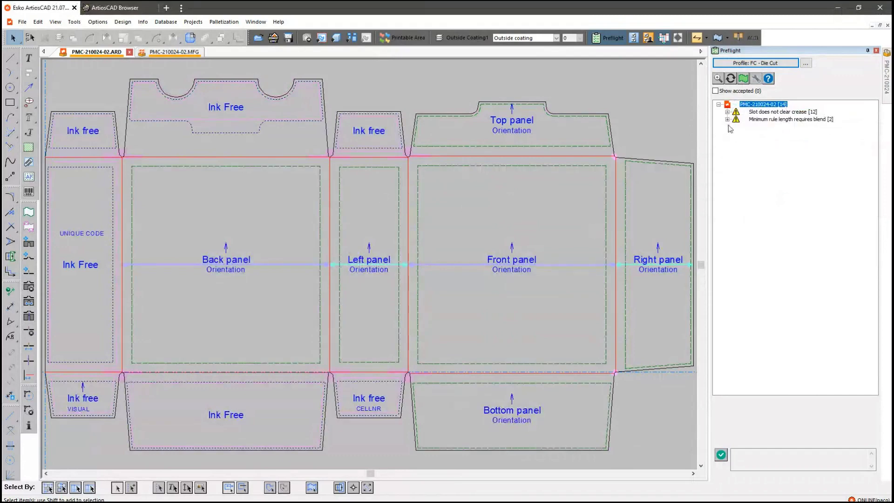
Accept the remaining preflight warnings about slots not clearing creases and minimum rule length
mouse_move(736, 113)
mouse_move(782, 122)
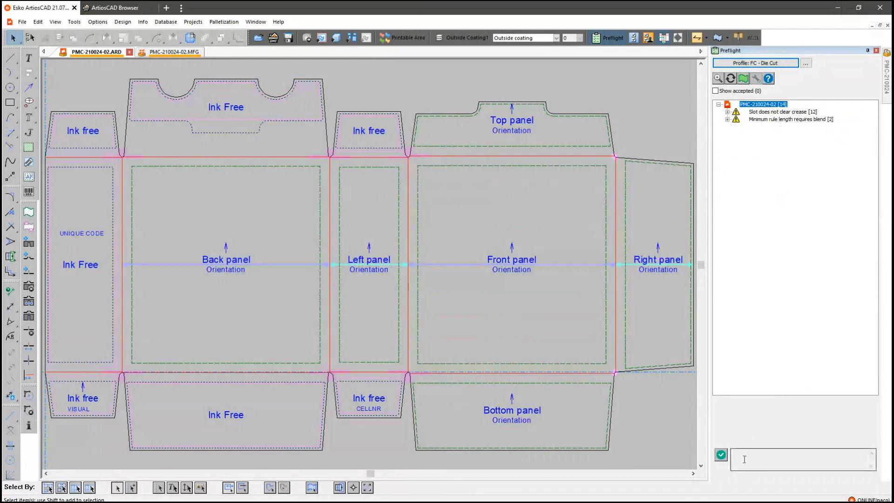
left_click(722, 455)
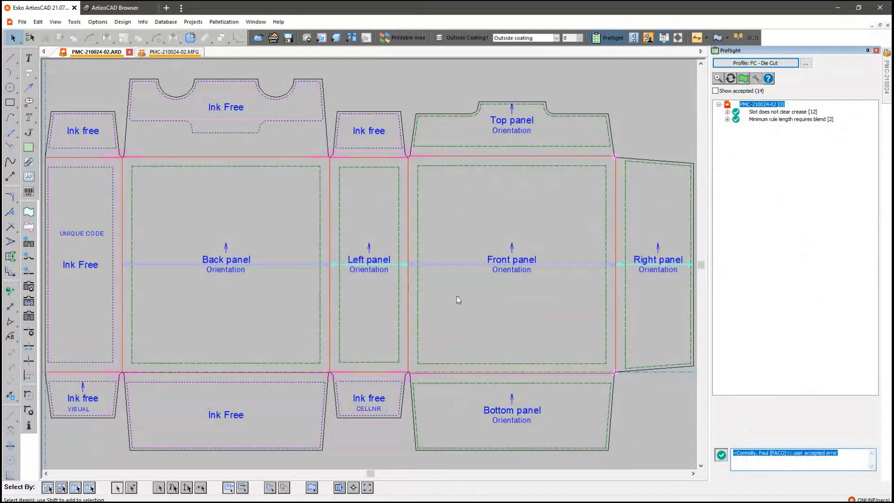
Switch to the manufacturing layout PMC-210024-02.MFG and examine the nesting between the carton rows up close
left_click(167, 54)
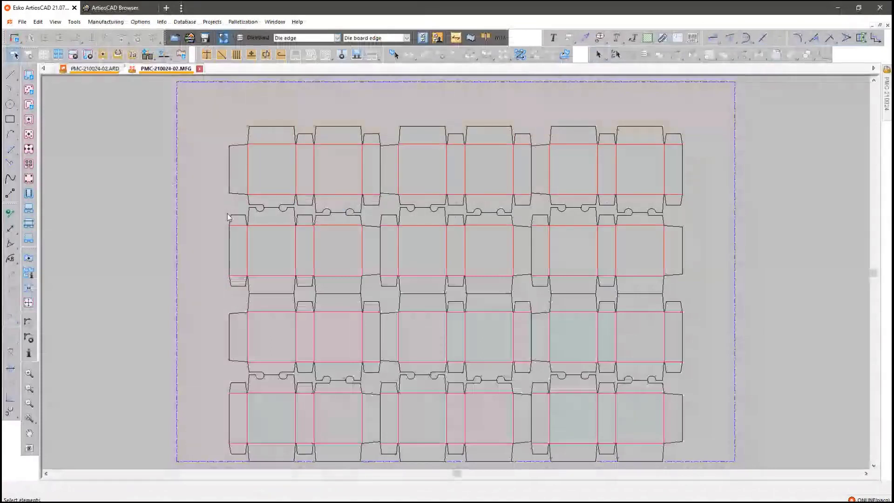
key("F2")
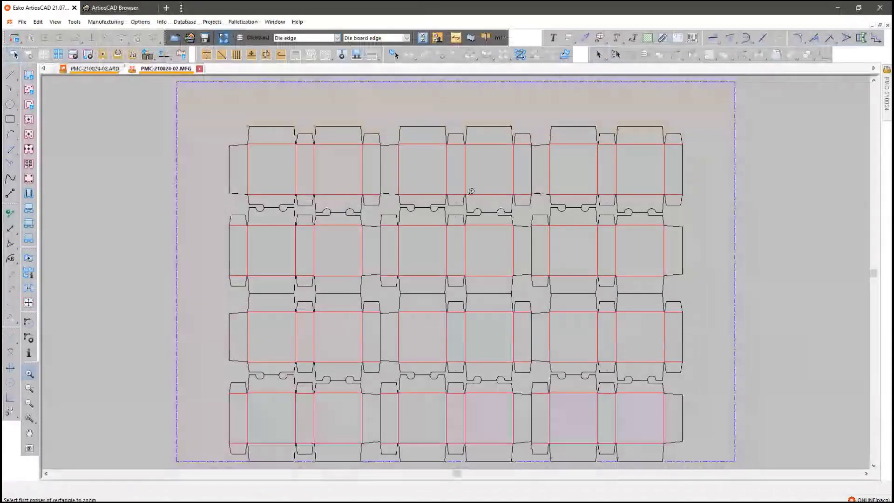
left_click_drag(471, 191, 437, 258)
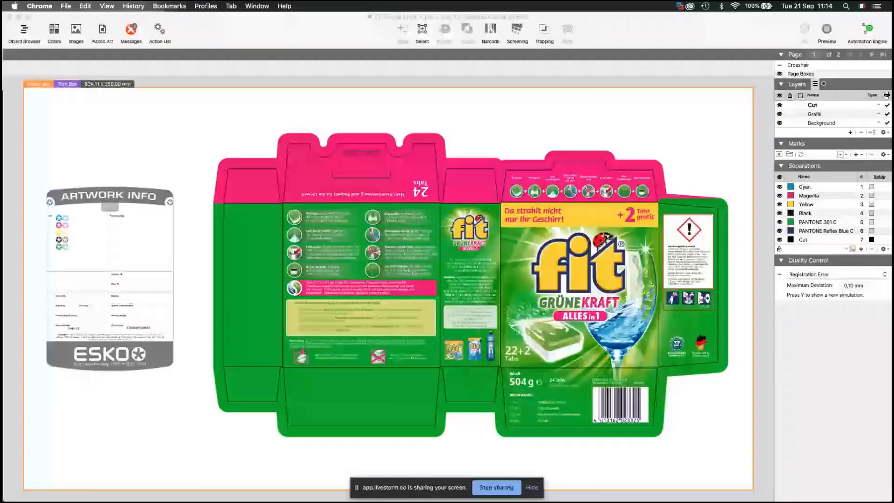
Switch to ArtPro+ with the Fit Grüne Kraft artwork, show only the Cut layer and select all its lines
left_click(642, 24)
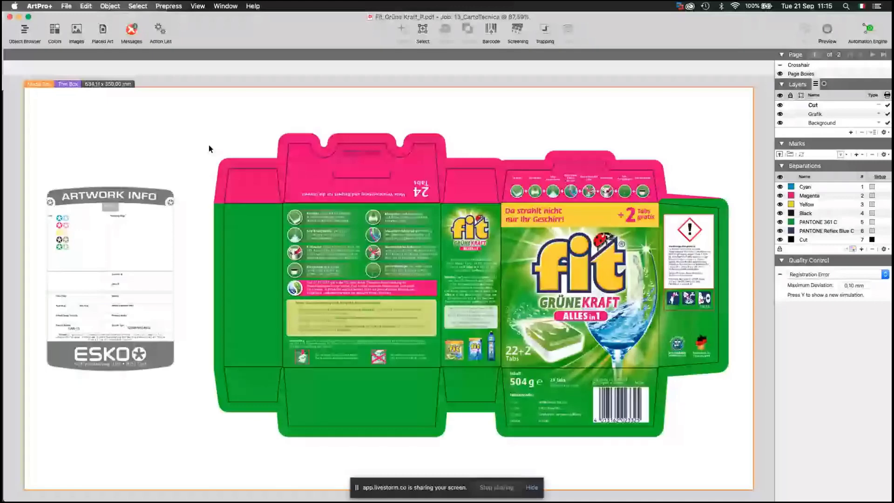
left_click(781, 106, "alt")
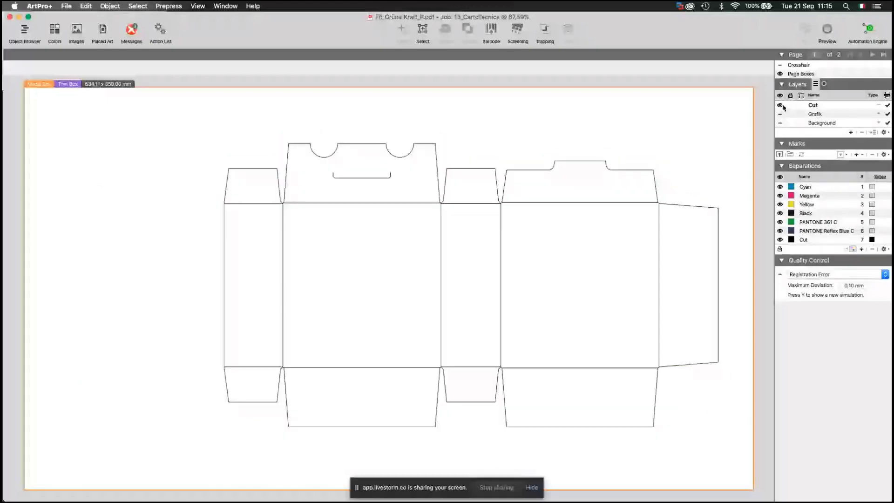
key("super+a")
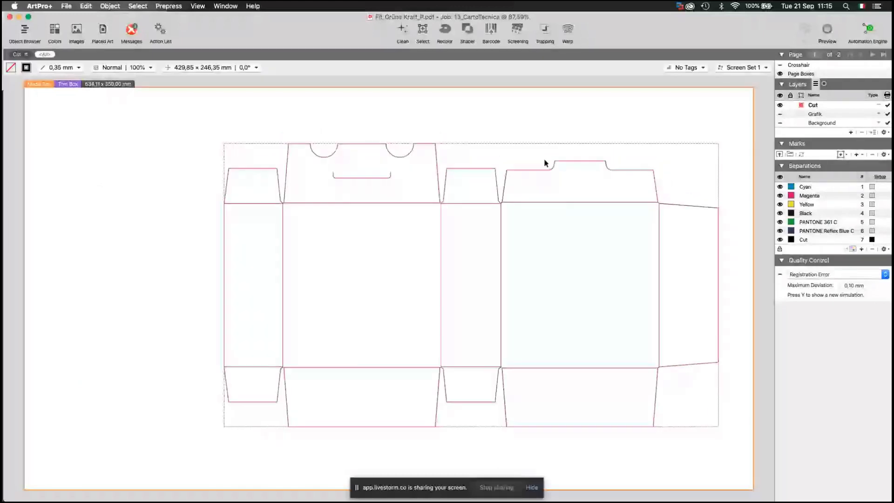
Place the structural design PMC-210024-02_0.ARD from the 13_CartoTecnica CAD folder into the artwork
key("t")
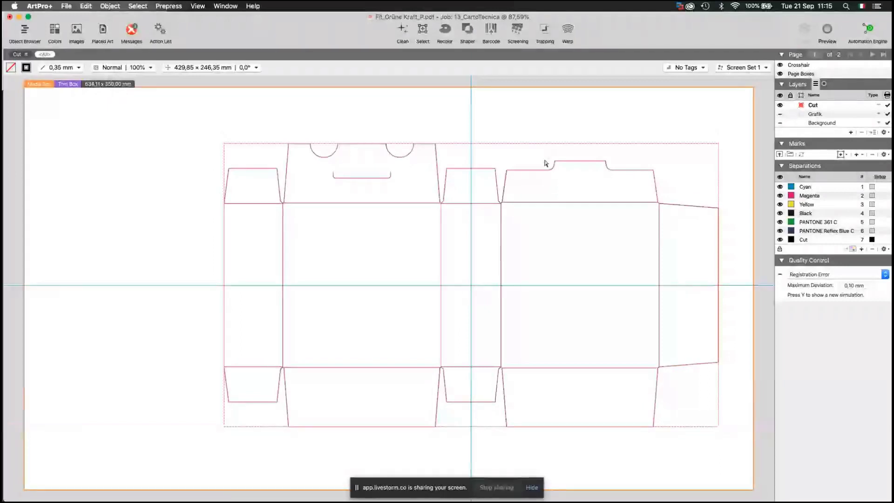
key("super+shift+p")
left_click(447, 89)
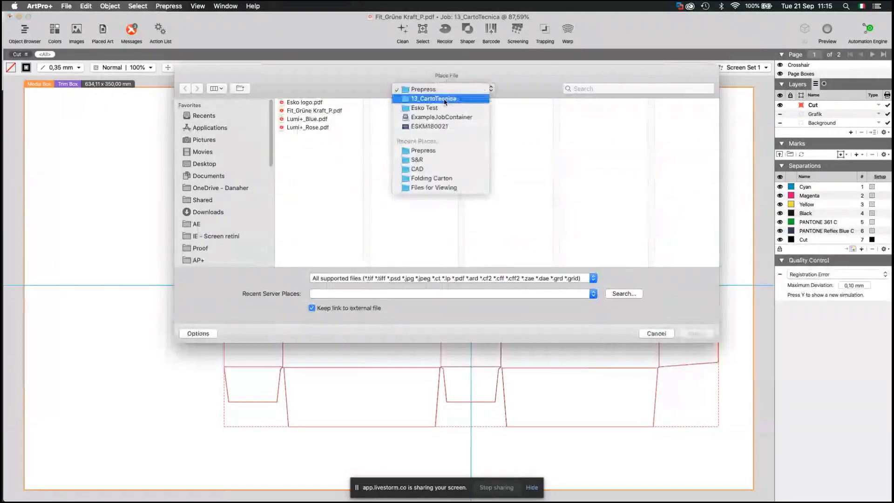
left_click(445, 99)
left_click(480, 102)
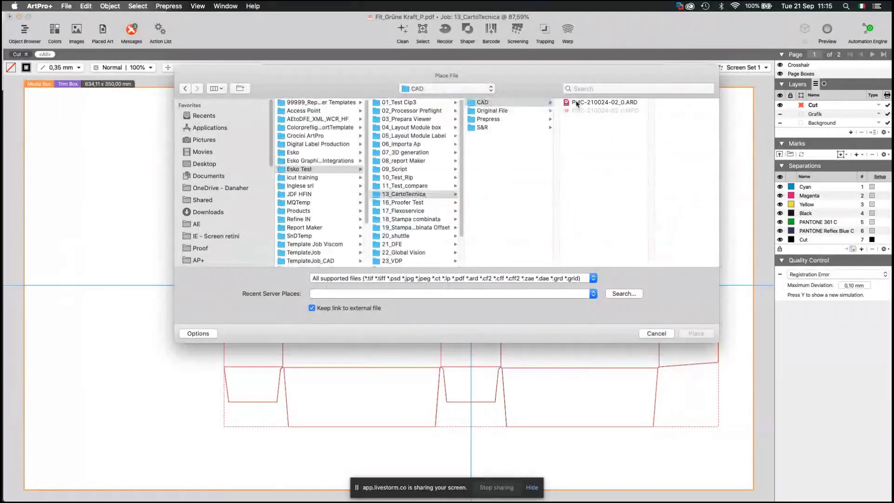
left_click(568, 103)
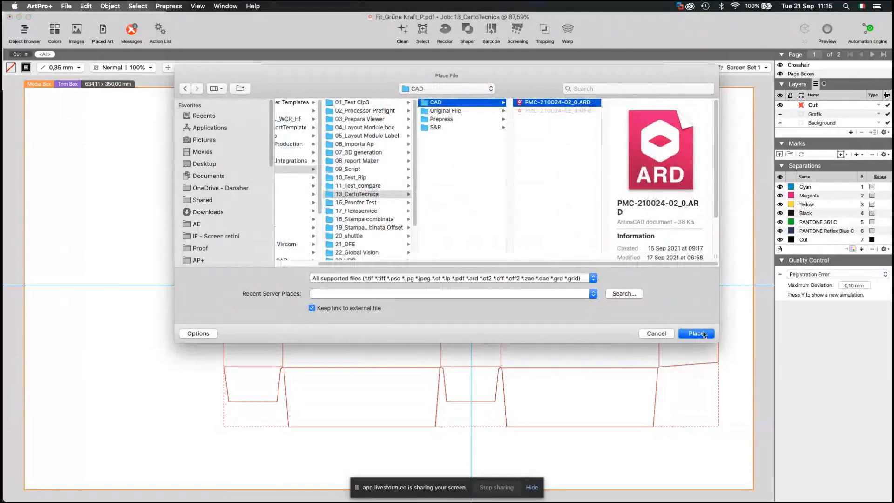
left_click(703, 334)
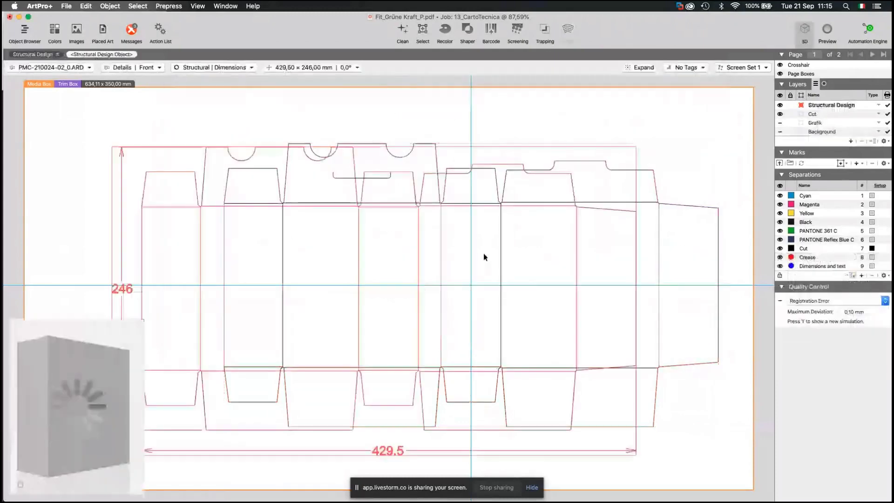
Align the placed structural design with the existing cut lines and delete the old Cut layer
left_click(143, 321)
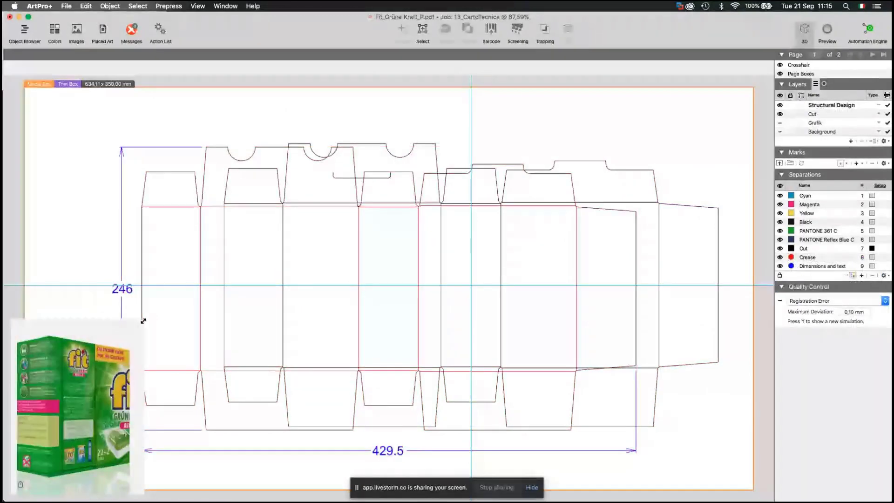
left_click_drag(143, 321, 164, 300)
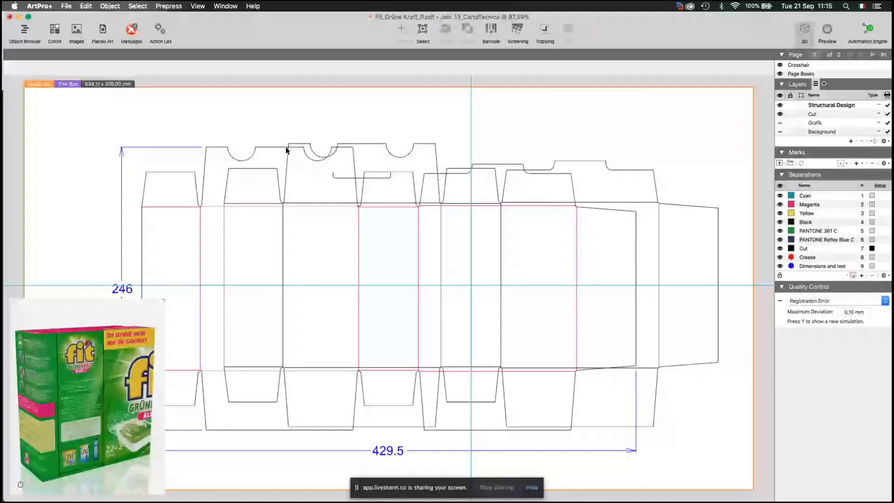
left_click(373, 220)
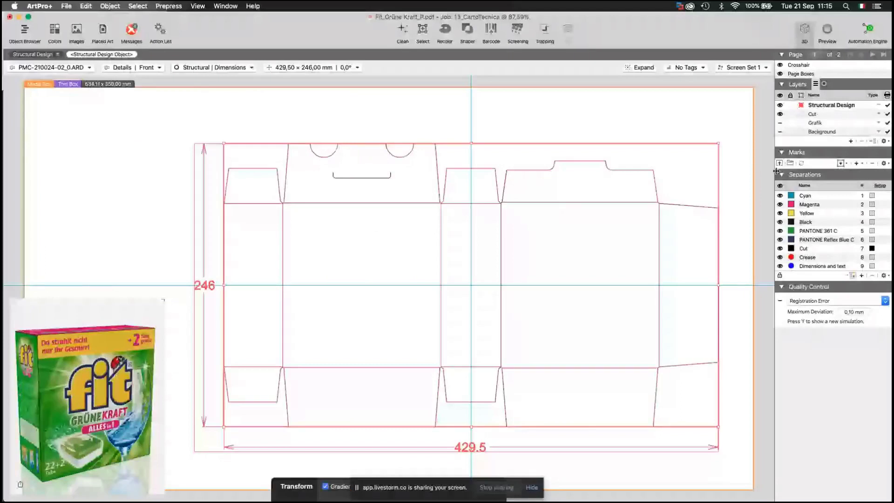
left_click(862, 141)
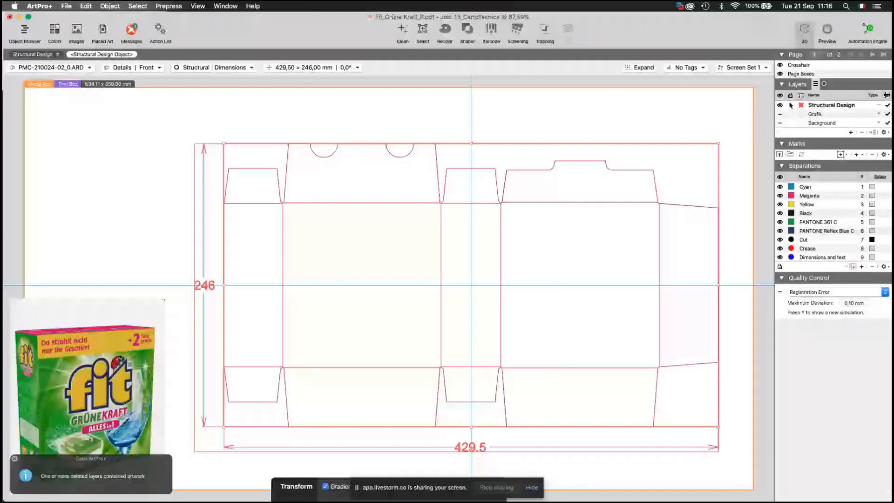
With the artwork layers shown, enlarge the 3D preview and rotate the carton to inspect its front, side and back panels
left_click_drag(164, 299, 220, 213)
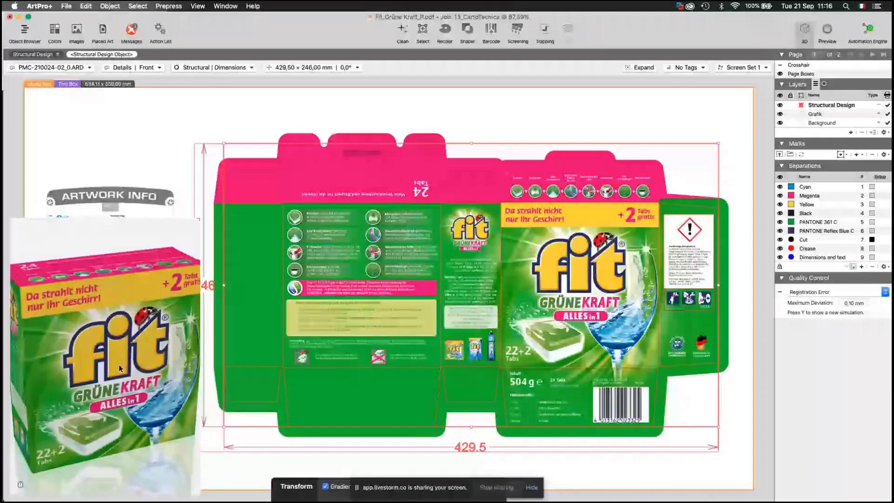
left_click_drag(119, 364, 127, 350)
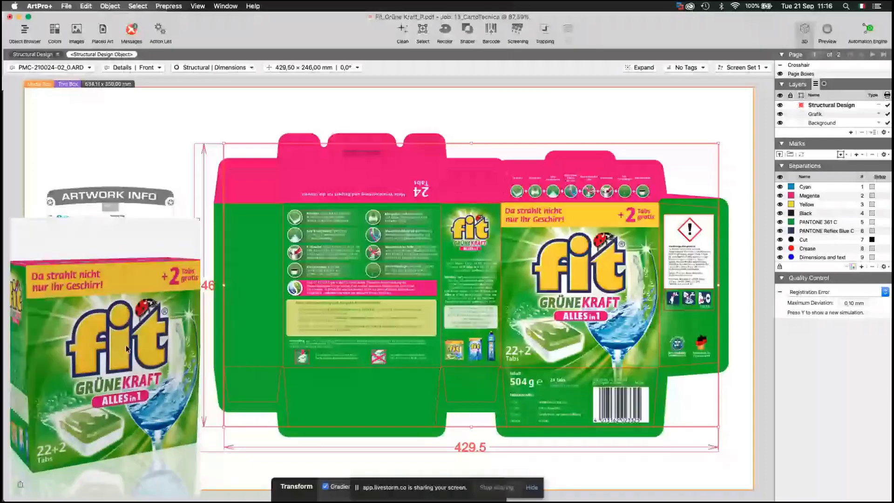
left_click_drag(126, 349, 290, 303)
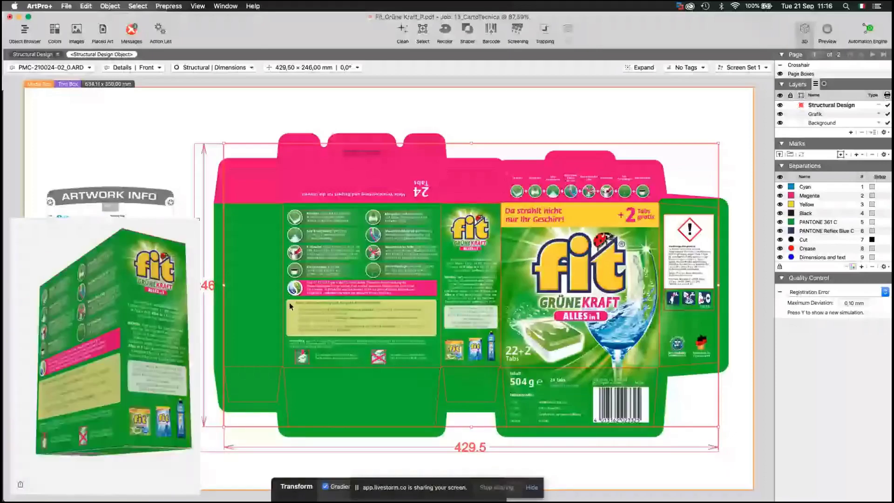
mouse_move(177, 336)
left_mouse_down()
mouse_move(117, 354)
mouse_move(122, 328)
left_mouse_up()
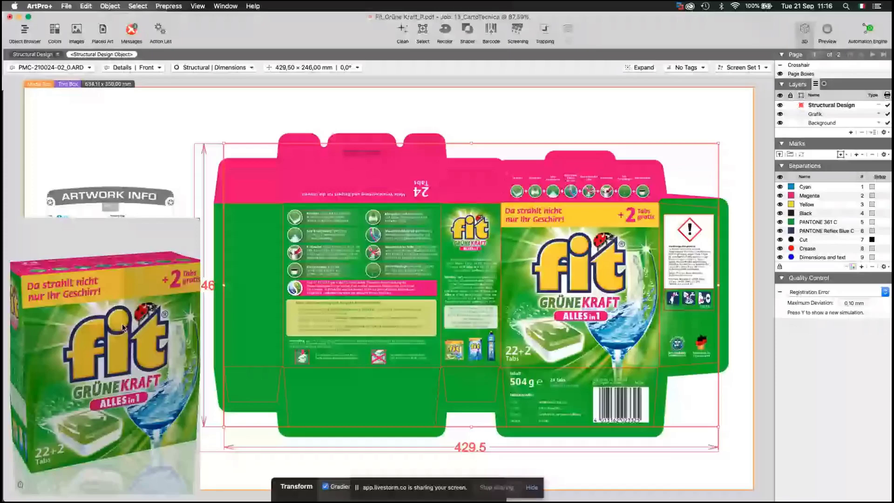
Try deleting the final "r!" from the front panel headline "nur Ihr Geschirr!", then restore the text
scroll(511, 295, "up", 10)
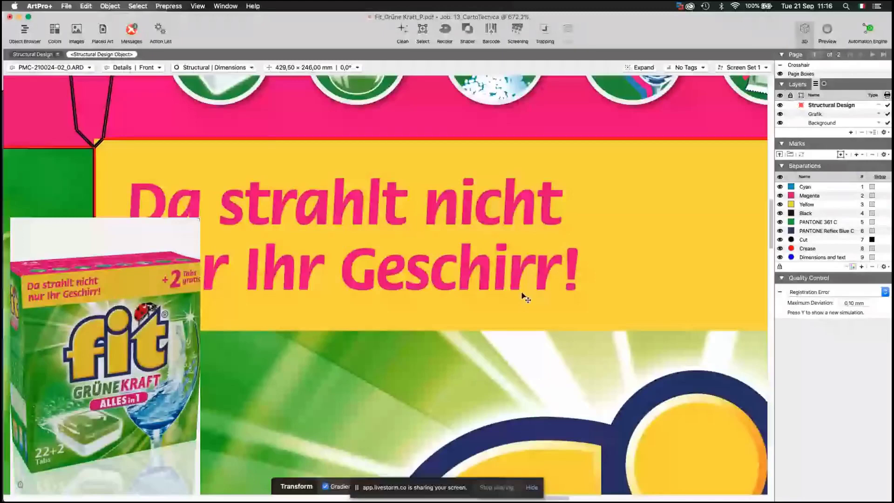
left_click(573, 276)
left_click(572, 276)
key("BackSpace")
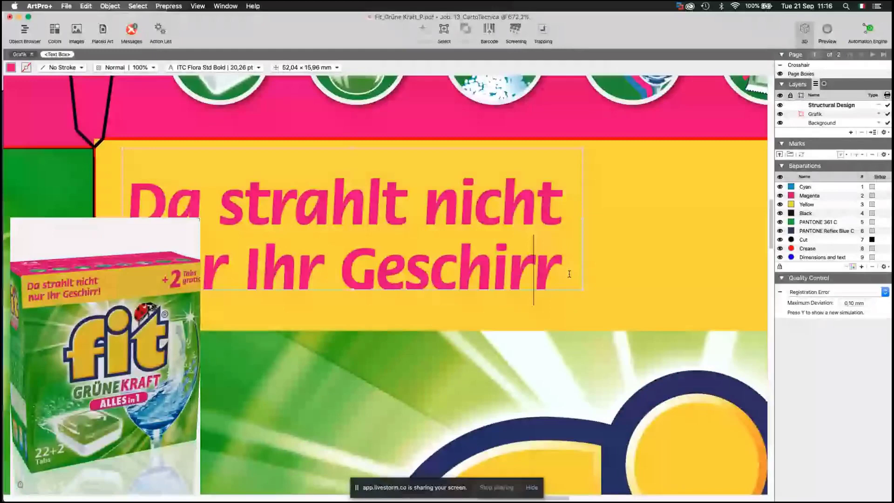
key("Delete")
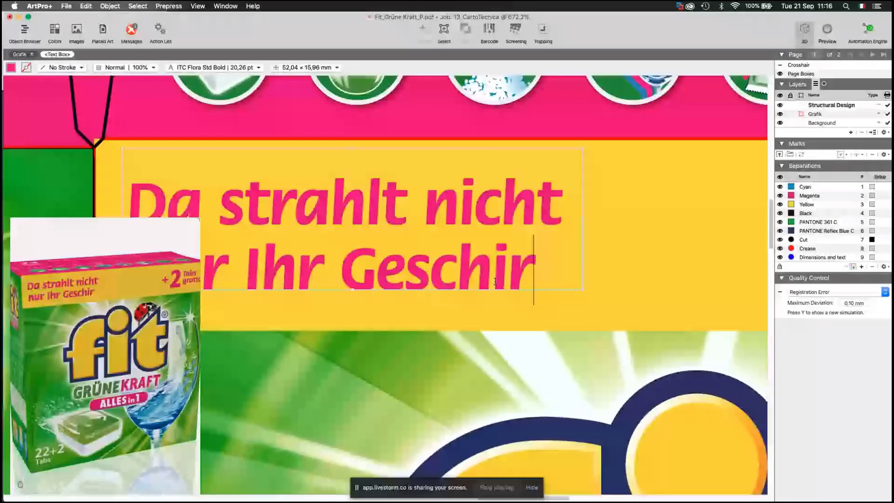
key("Escape")
Rotate the 3D carton to its pink top panel and locate its "24 Tabs" text in the flat artwork
left_click_drag(111, 320, 103, 322)
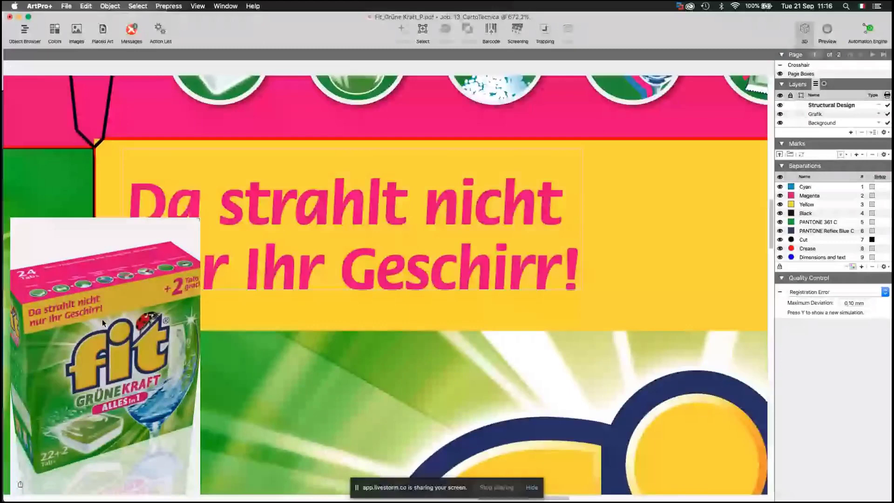
left_click_drag(102, 319, 62, 425)
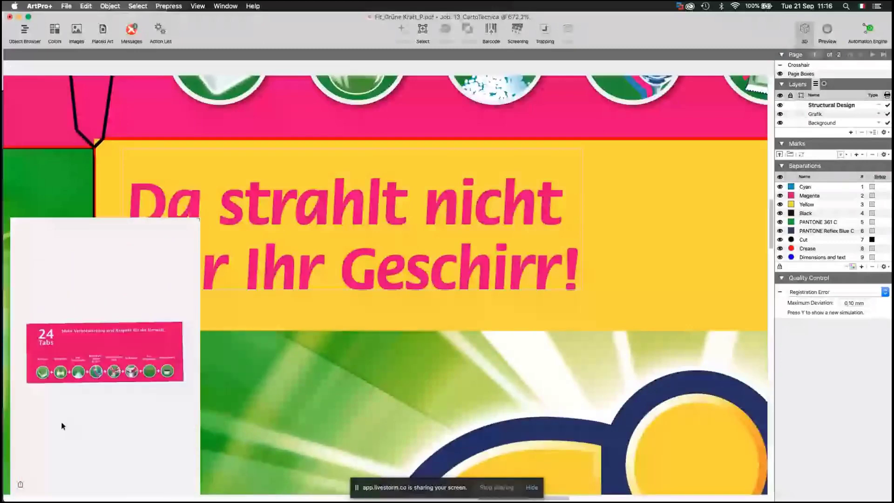
left_click(72, 355)
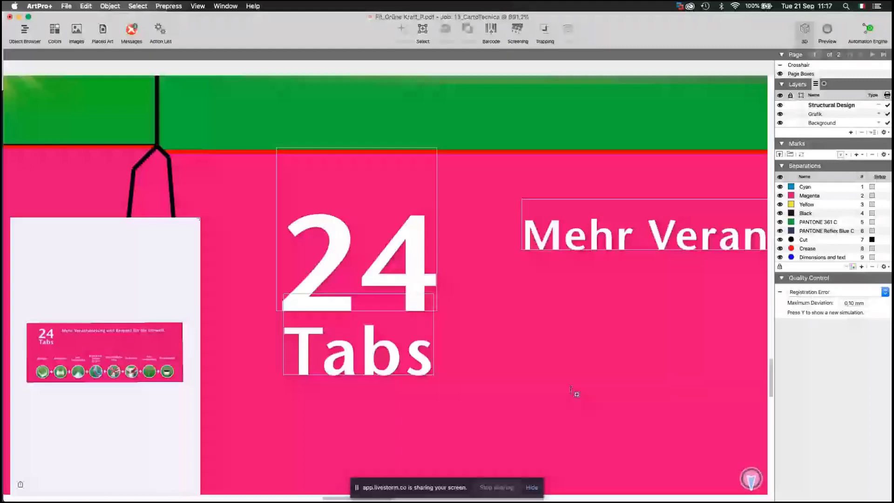
Fit the whole artwork in view, reset its orientation and close the 3D preview
key("super+0")
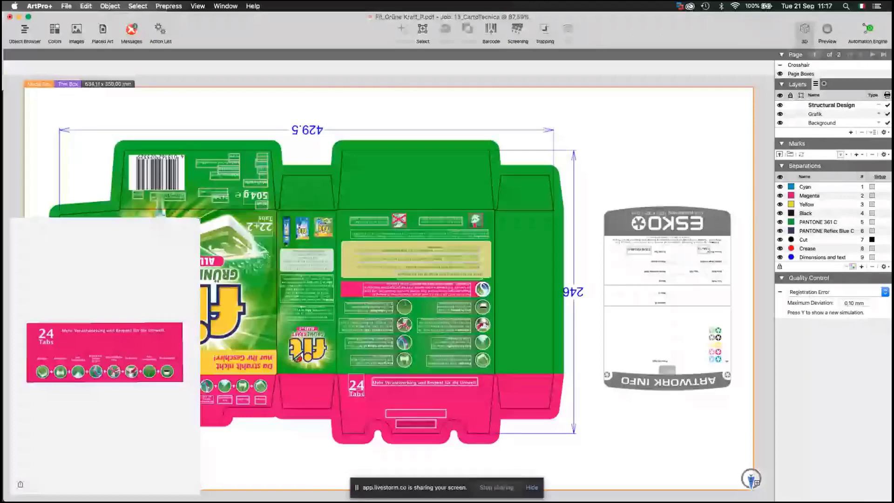
left_click(750, 479)
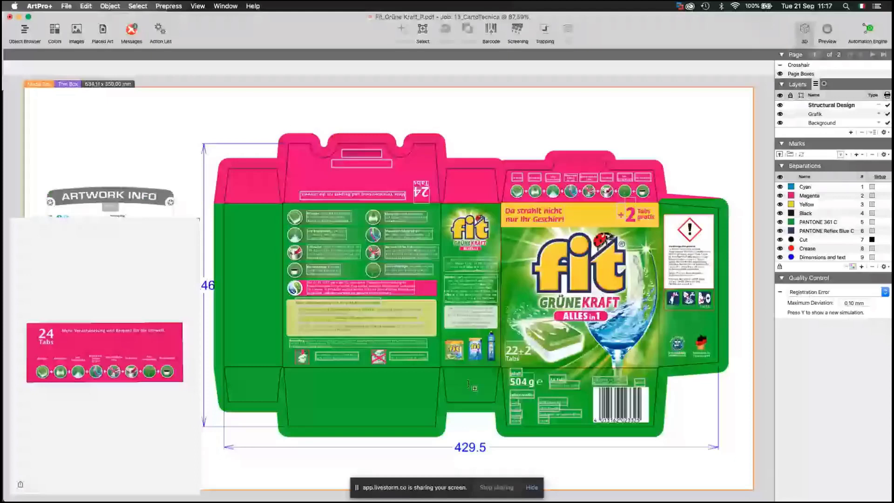
left_click(808, 28)
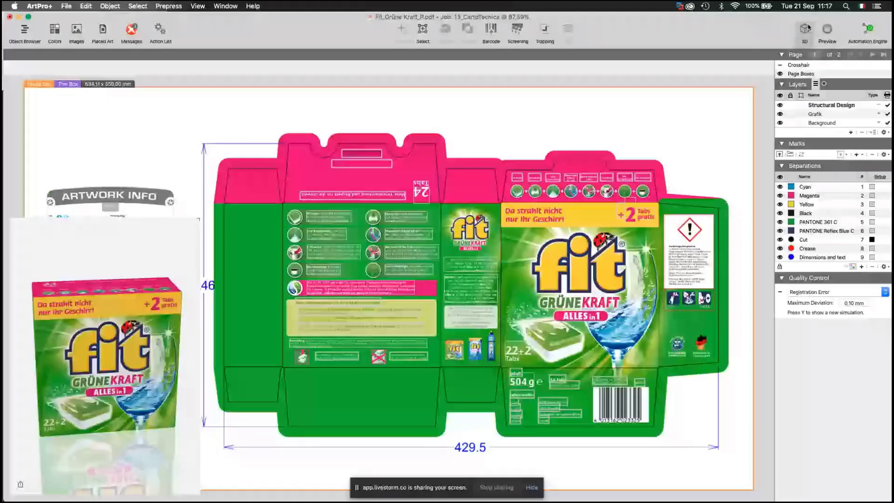
left_click(659, 136)
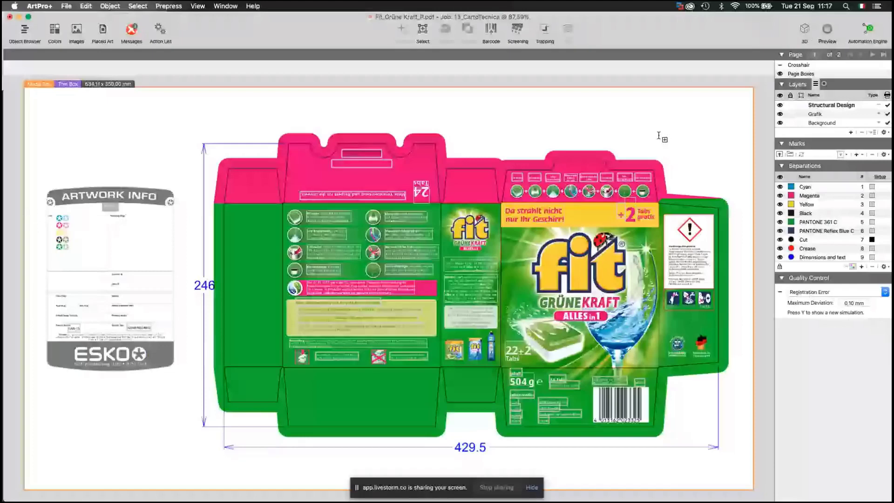
Show only the Structural Design layer, select the placed design and check its linked ARD file
scroll(659, 136, "down", 2)
scroll(659, 135, "left", 2)
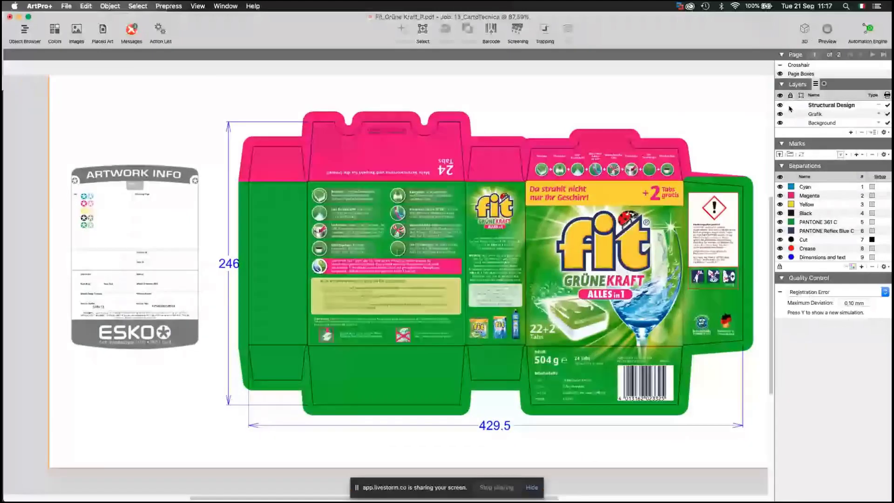
left_click(781, 106, "alt")
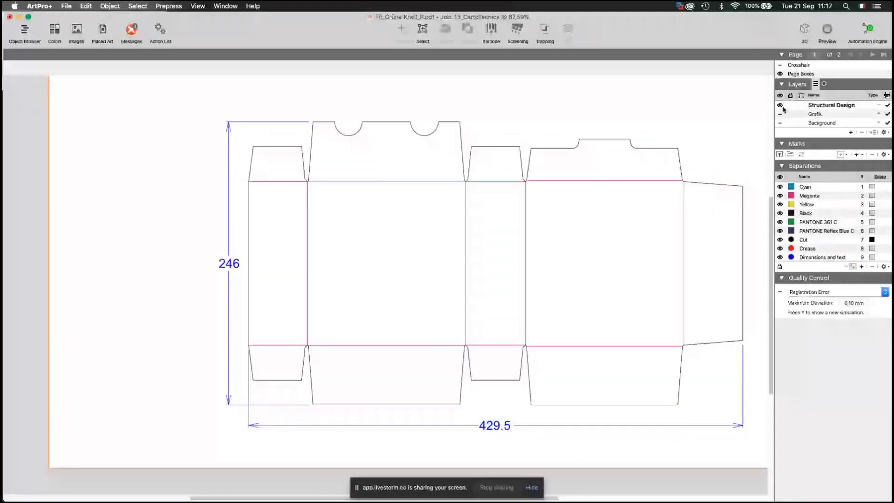
left_click(801, 106)
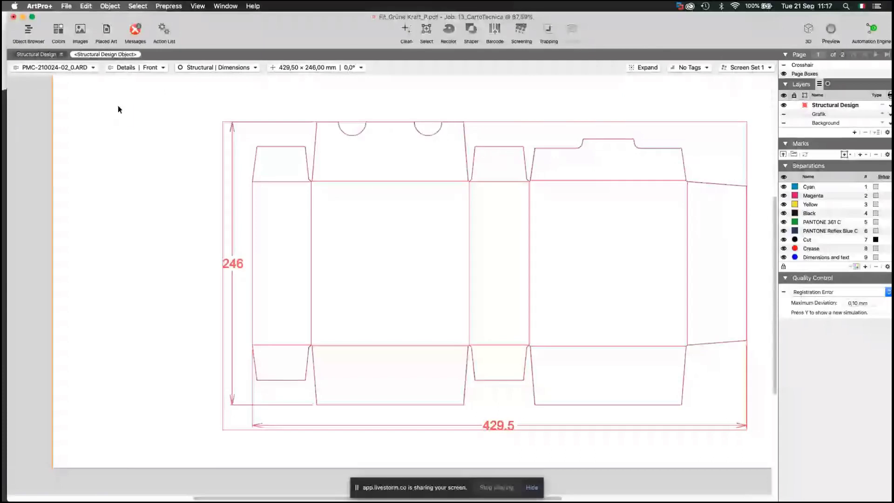
left_click(55, 67)
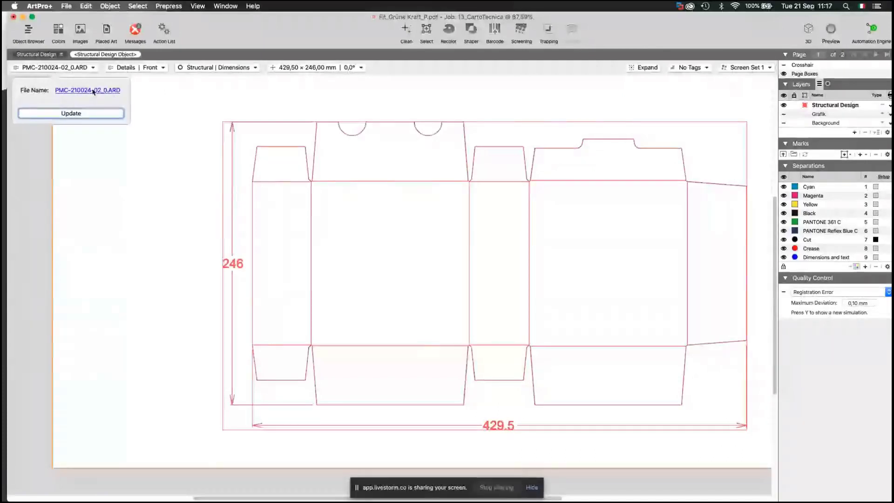
mouse_move(99, 91)
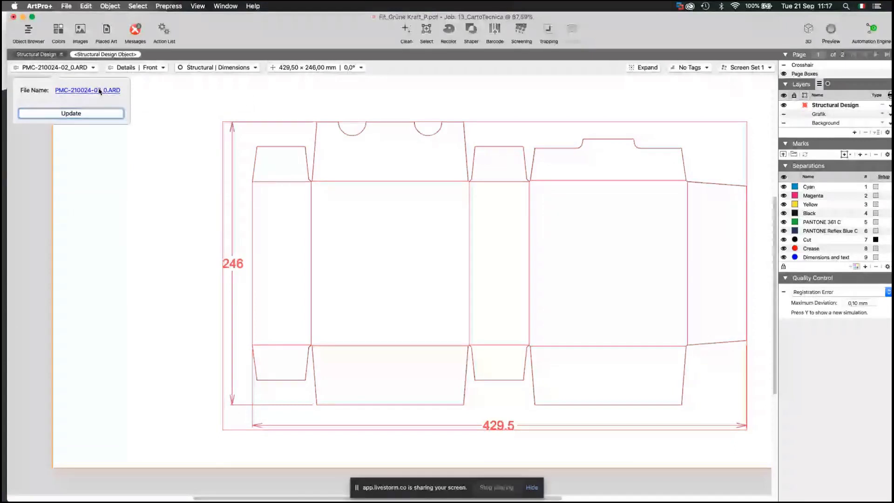
Change the structural design's print item to include the panel labels, ink-free areas, bleed and coating lines
left_click(135, 67)
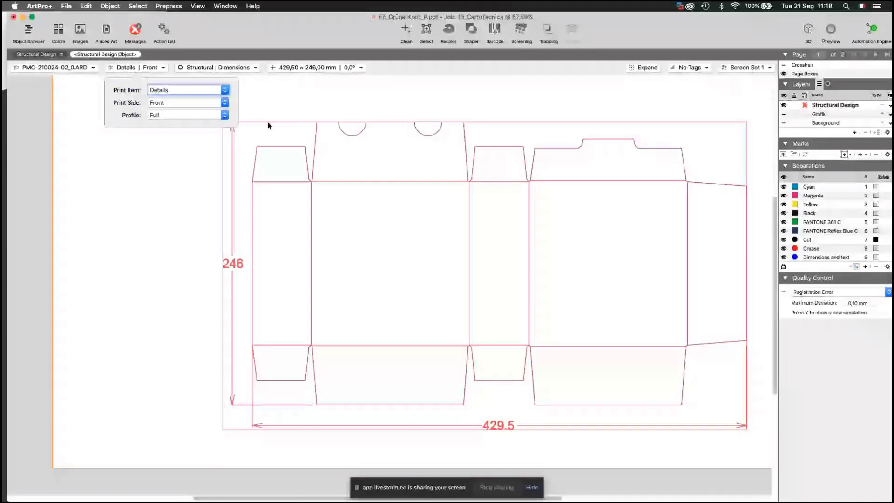
key("Up")
left_click(443, 232)
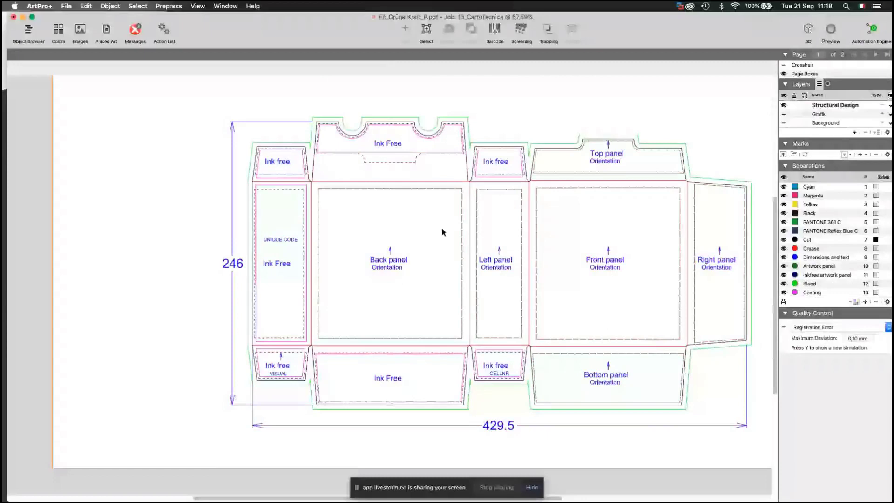
Examine the structural design's technical separations, toggling the visibility of Bleed and of Dimensions and text
scroll(435, 333, "right", 5)
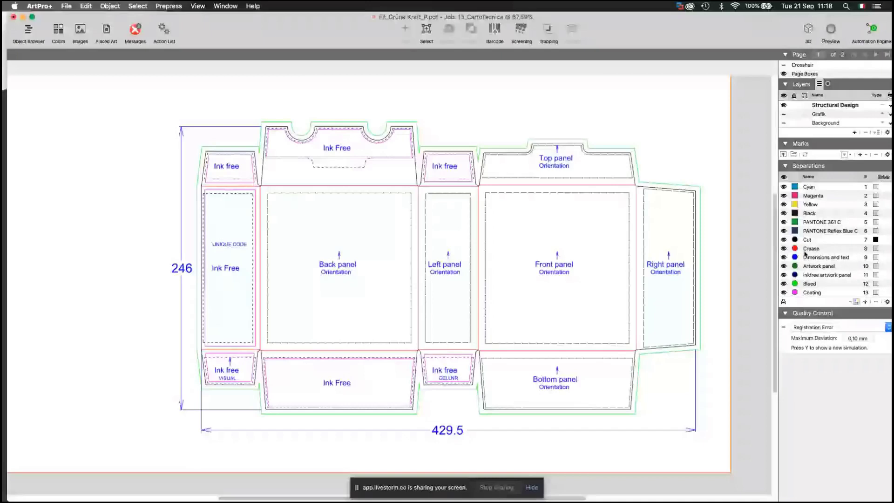
left_click_drag(805, 253, 803, 262)
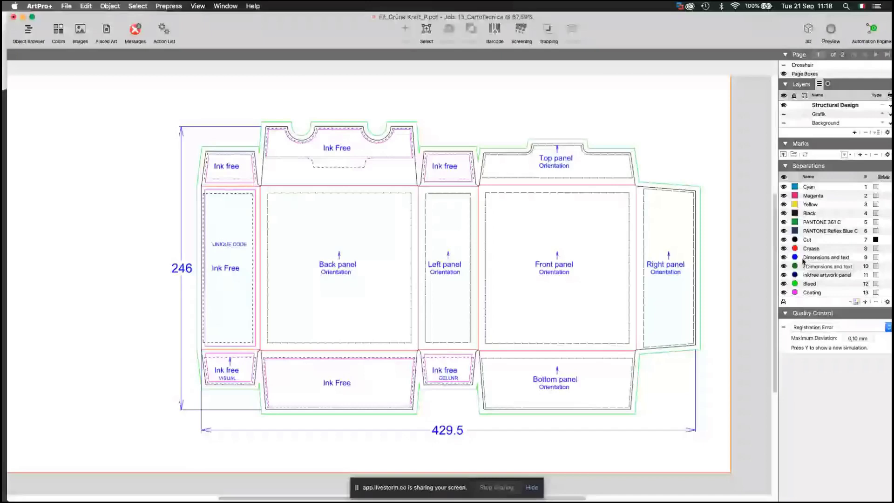
left_click_drag(803, 262, 803, 264)
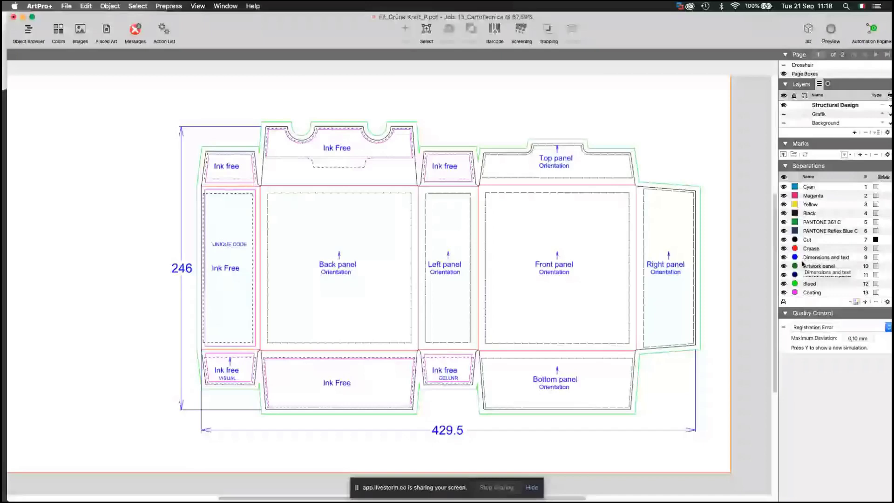
left_click_drag(802, 264, 802, 265)
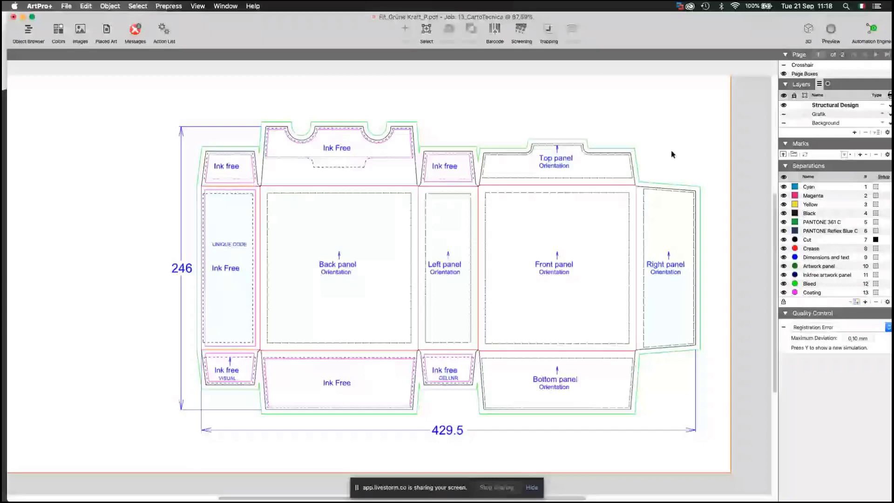
left_click(784, 283)
left_click(784, 283)
left_click(786, 257)
left_click(785, 257)
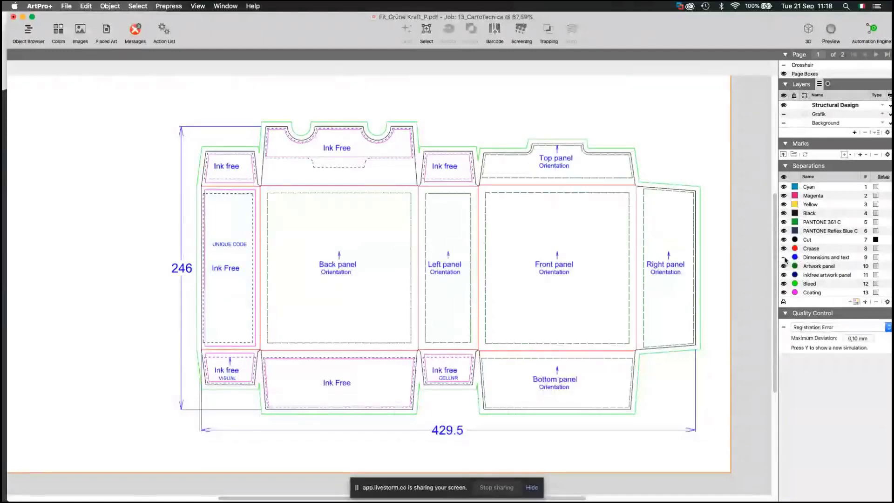
Select the structural design, switch its print side to Back and restore it to Front
left_click(368, 124)
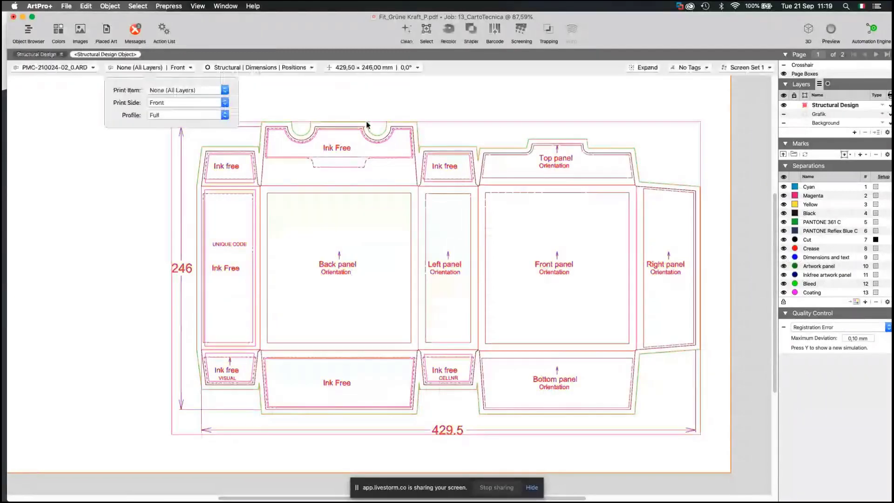
left_click(189, 103)
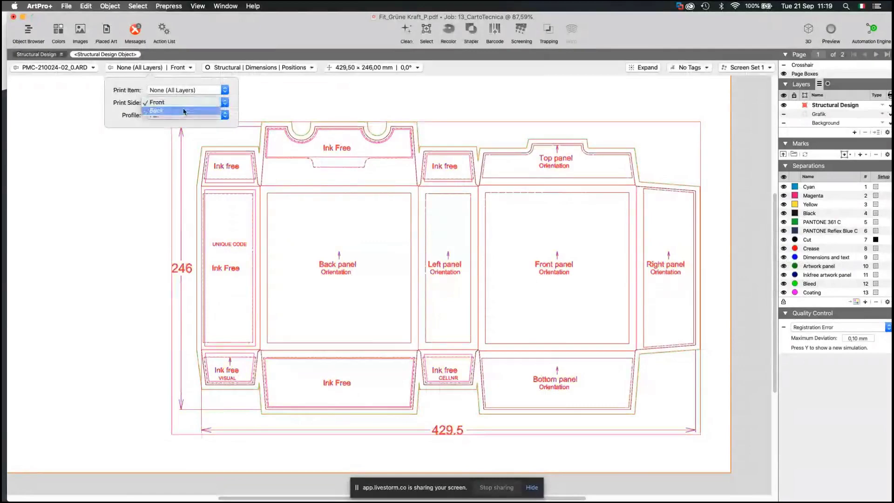
left_click(184, 112)
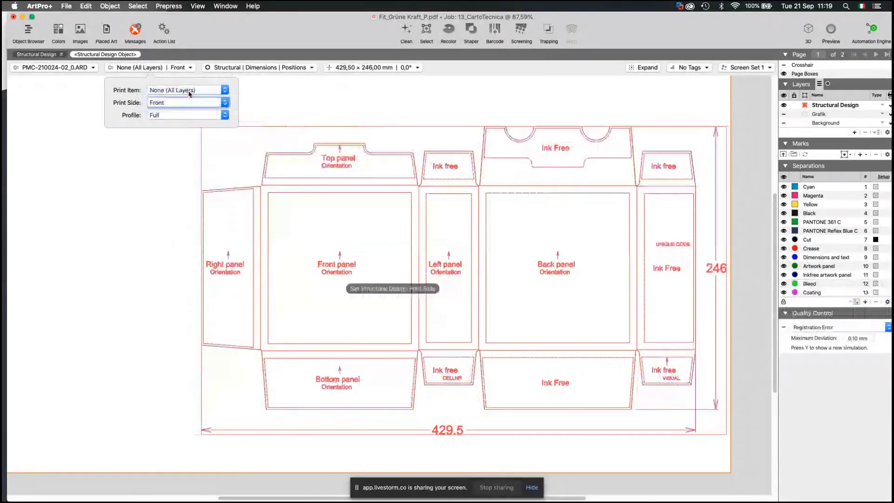
Try the print items Details, Varnish and Printable Area on the structural design, ending with None (All Layers)
left_click(190, 92)
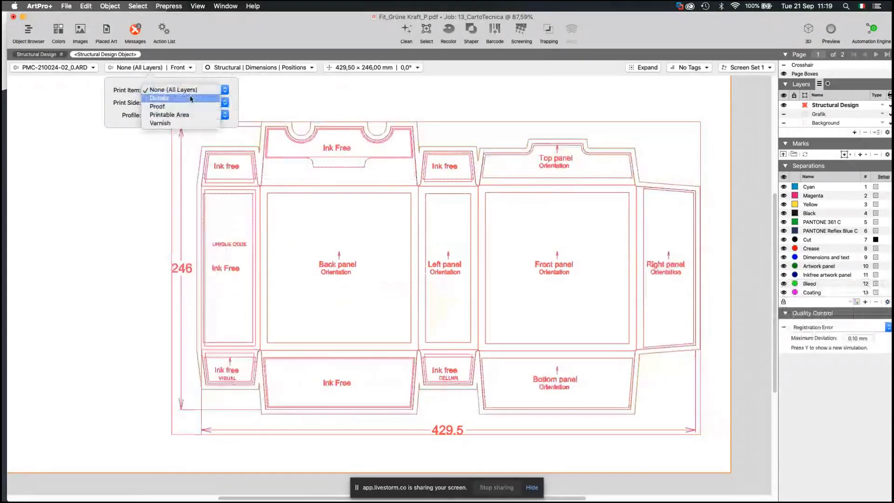
left_click(190, 98)
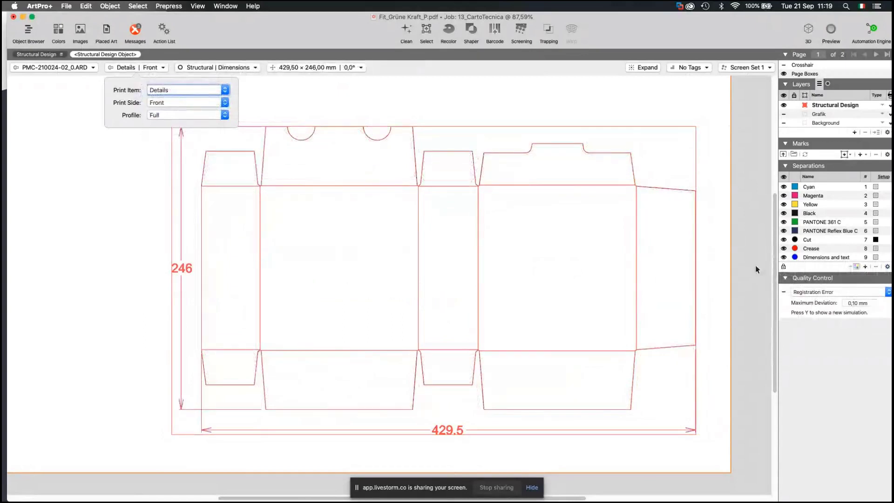
left_click(191, 90)
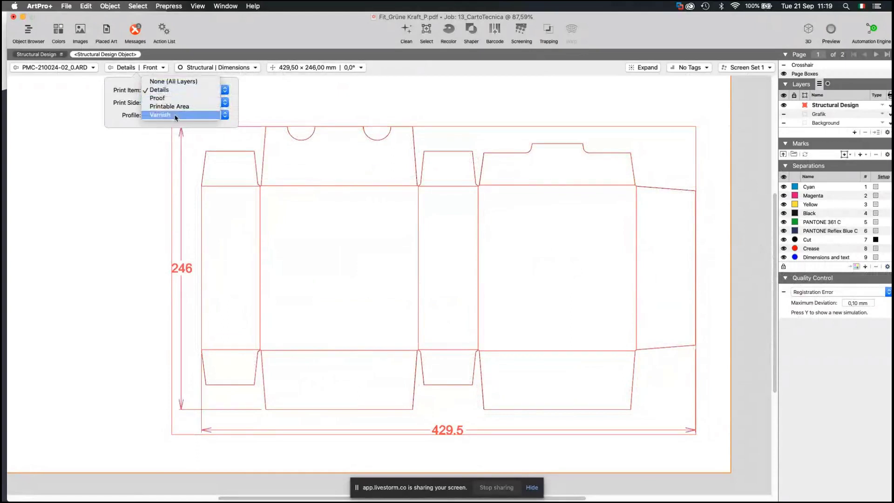
left_click(176, 115)
left_click(196, 90)
left_click(196, 82)
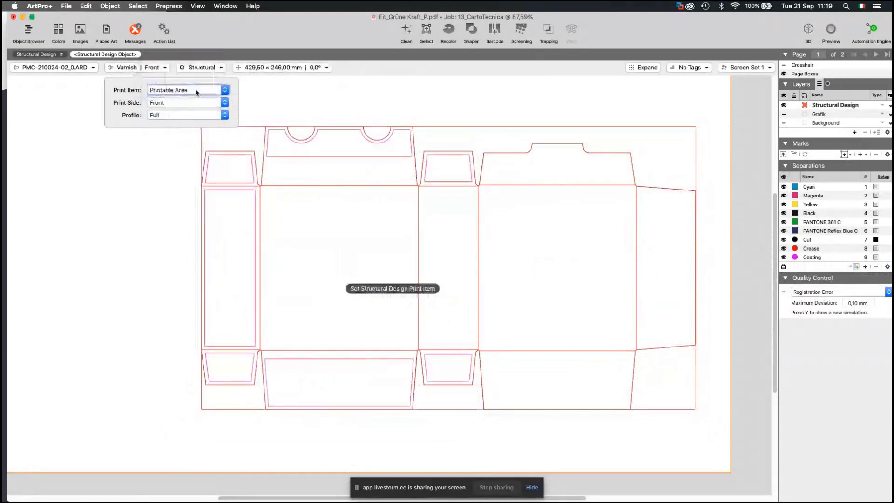
left_click(196, 90)
left_click(173, 65)
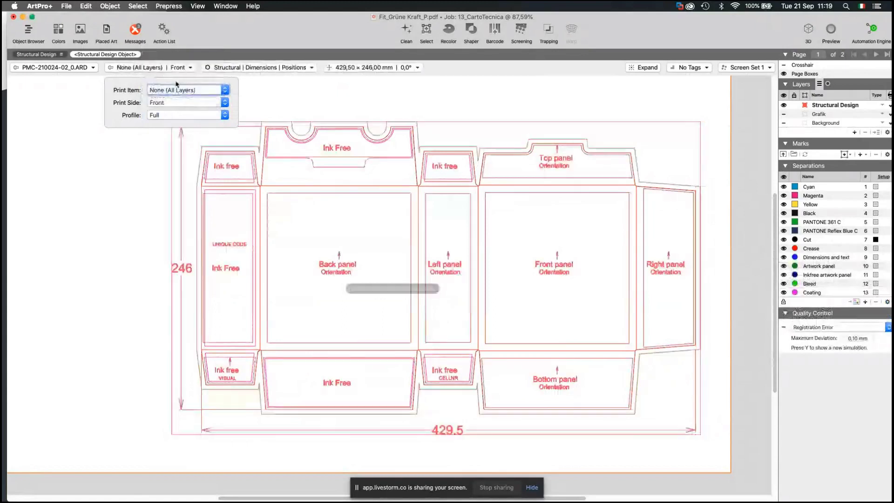
Try the Full (Single Separation) profile on the structural design, check the separations and restore the Full profile
left_click(187, 115)
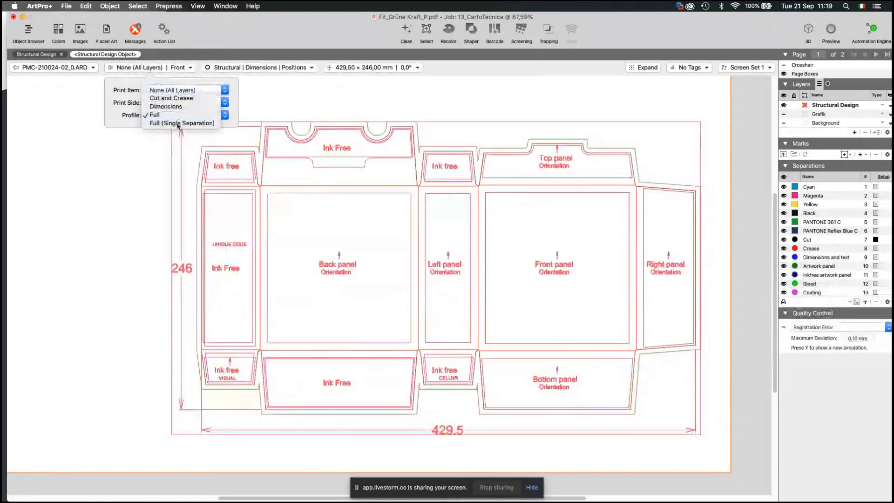
left_click(186, 125)
left_click(132, 170)
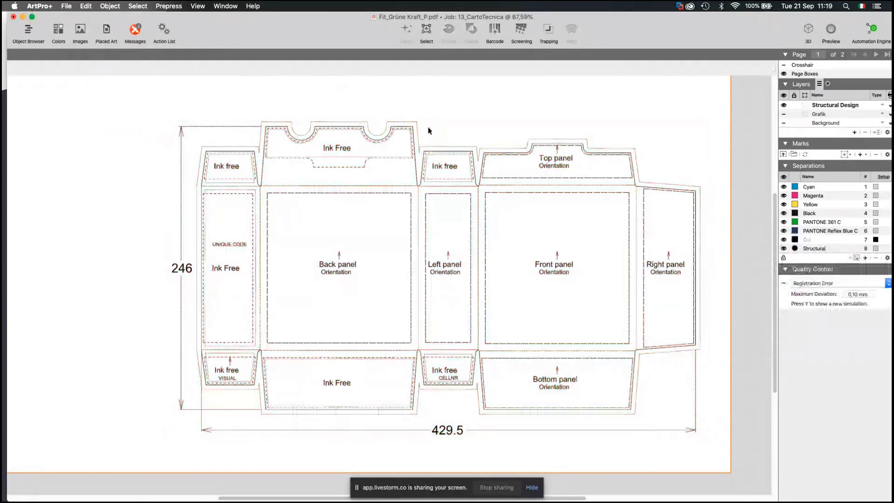
left_click(385, 125)
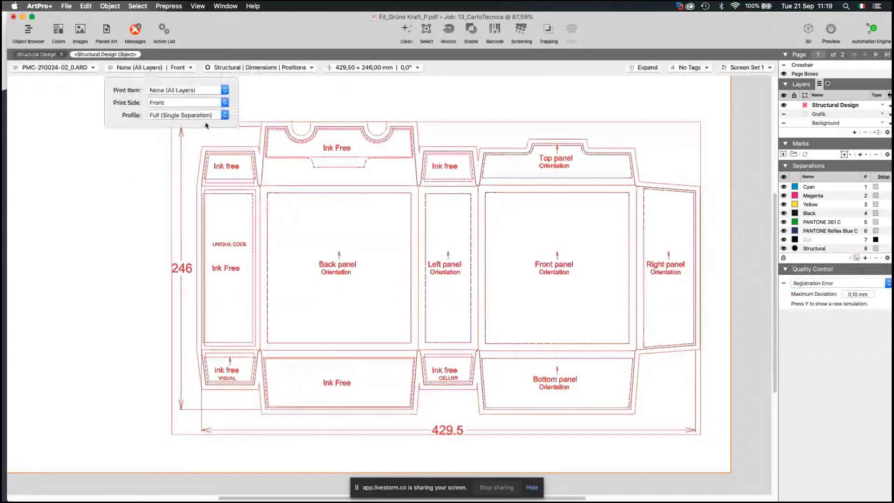
left_click(205, 115)
left_click(202, 112)
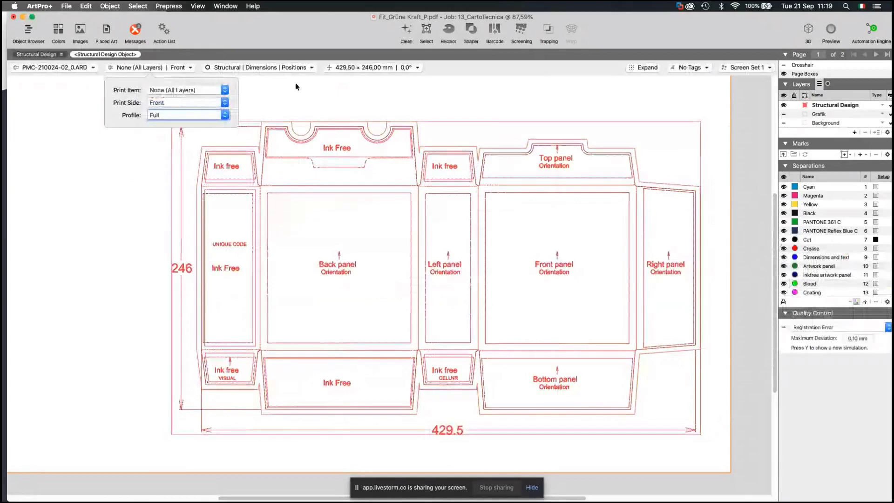
Exclude the structural design's Bleed lines, bring them back and deselect the design
left_click(289, 68)
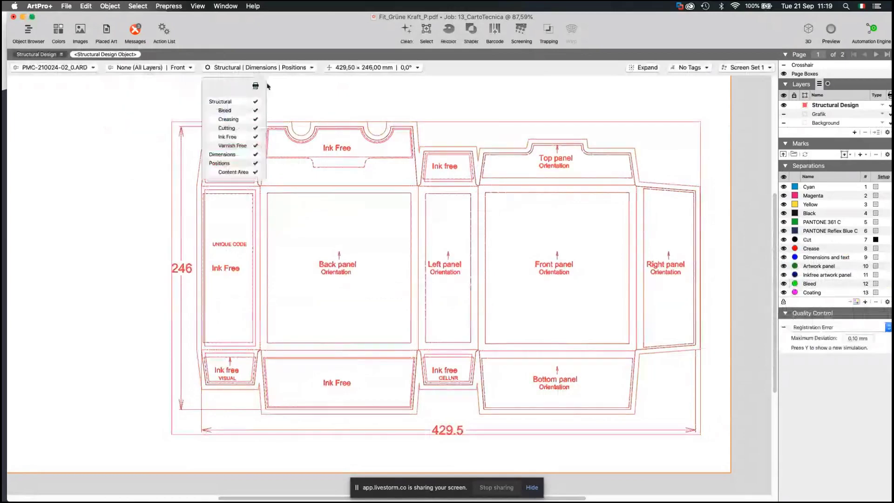
left_click(255, 111)
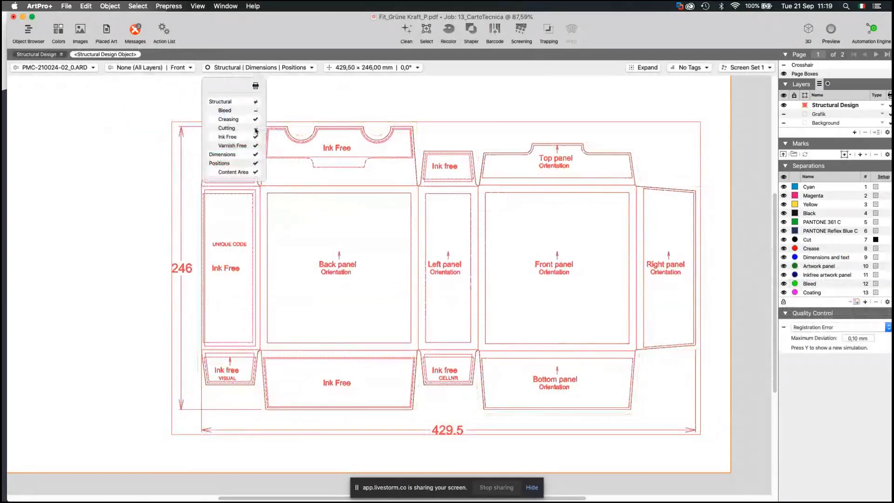
left_click(319, 98)
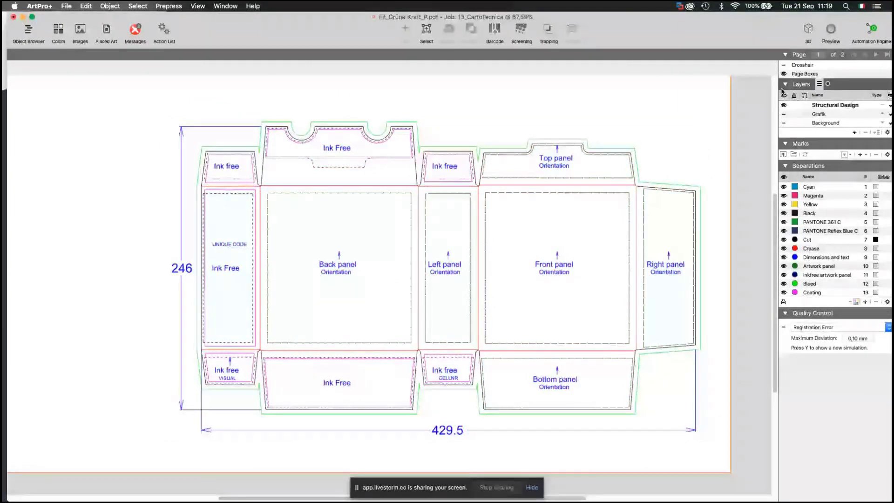
Make all layers visible, open the action lists and expand the FC Webinar folder in a wider list
left_click(784, 93)
mouse_move(278, 23)
left_mouse_down()
mouse_move(298, 22)
mouse_move(274, 23)
left_mouse_up()
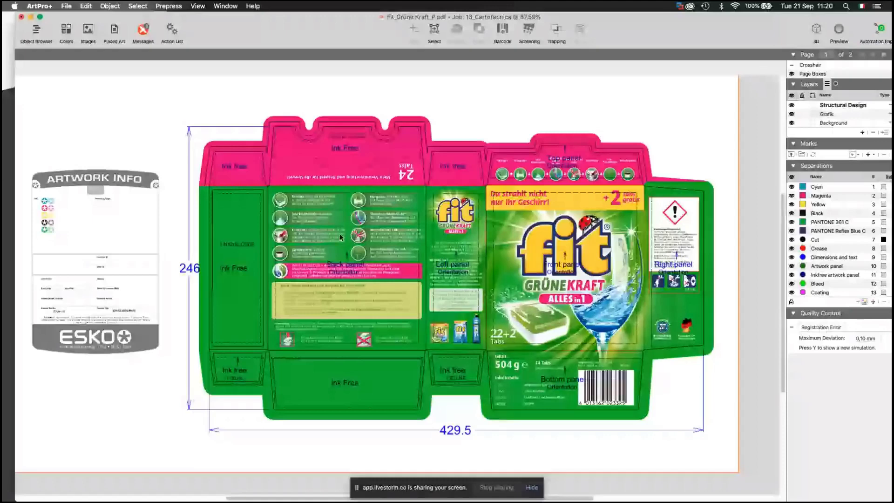
left_click(172, 32)
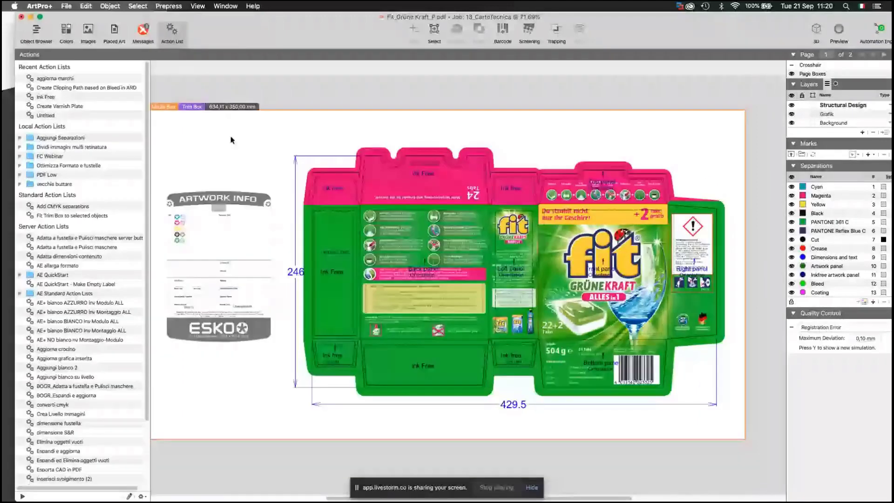
left_click_drag(150, 194, 175, 194)
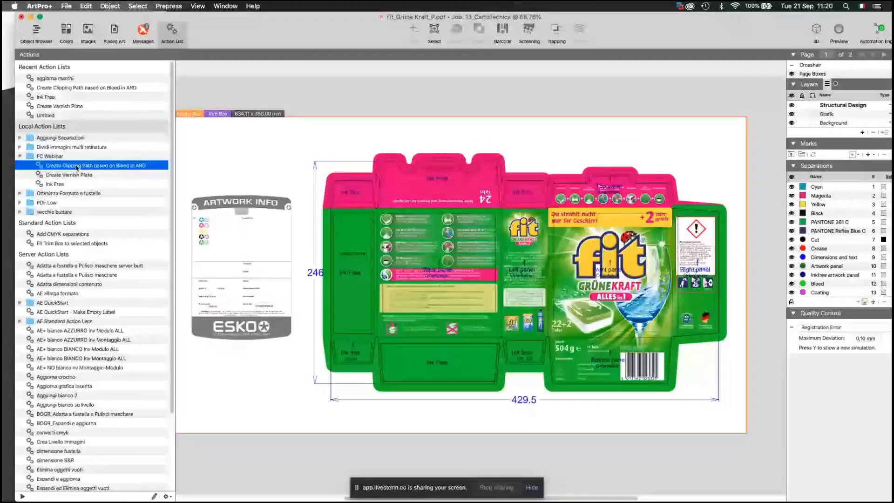
Open the action list Create Clipping Path based on Bleed in ARD for editing, examine its actions and close it without saving
right_click(77, 168)
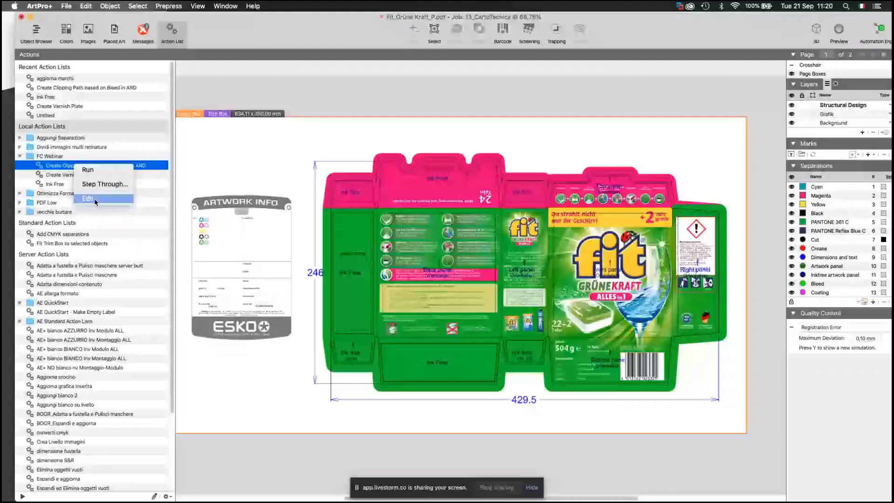
left_click(88, 199)
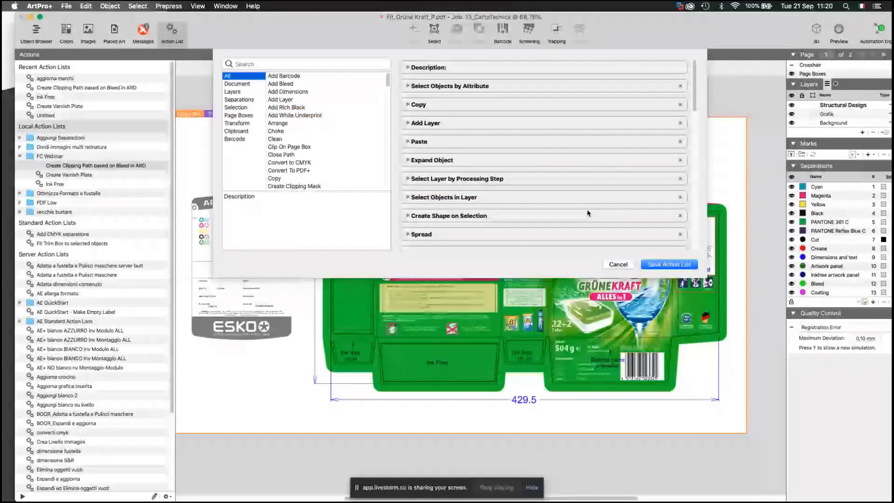
left_click(618, 265)
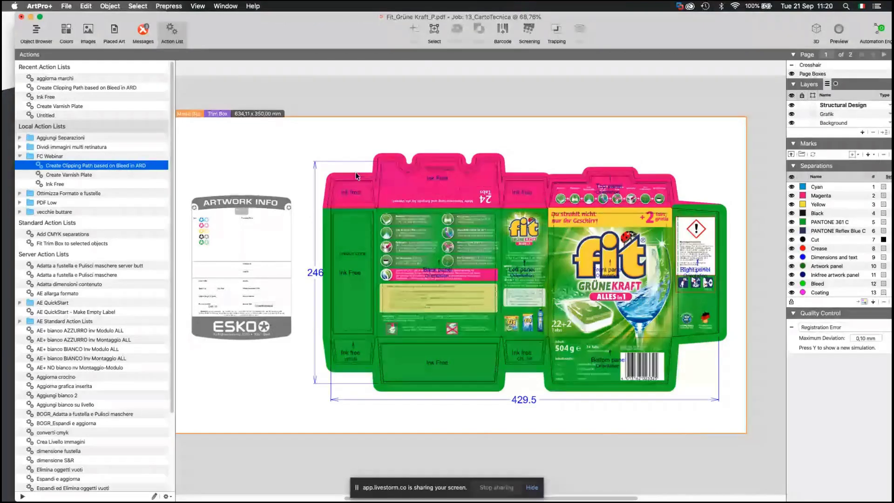
Point out the Create Varnish Plate and Ink Free action lists in FC Webinar, and close the action lists
left_click(793, 283)
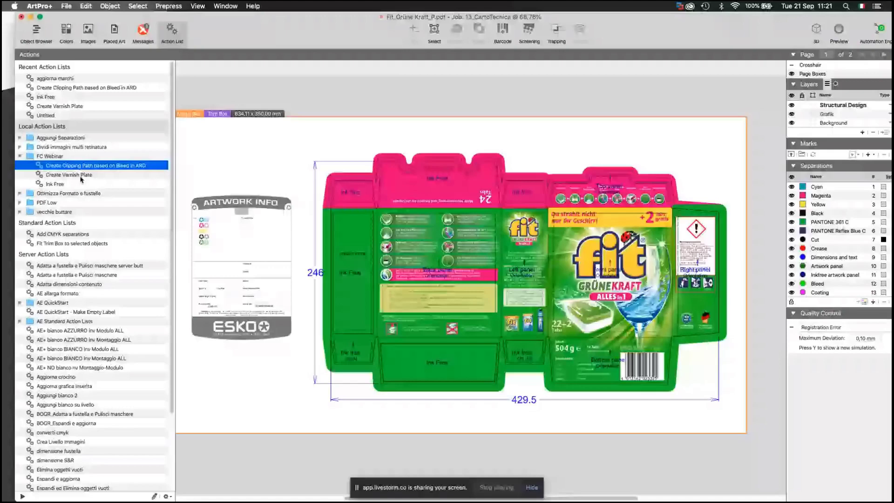
left_click(68, 175)
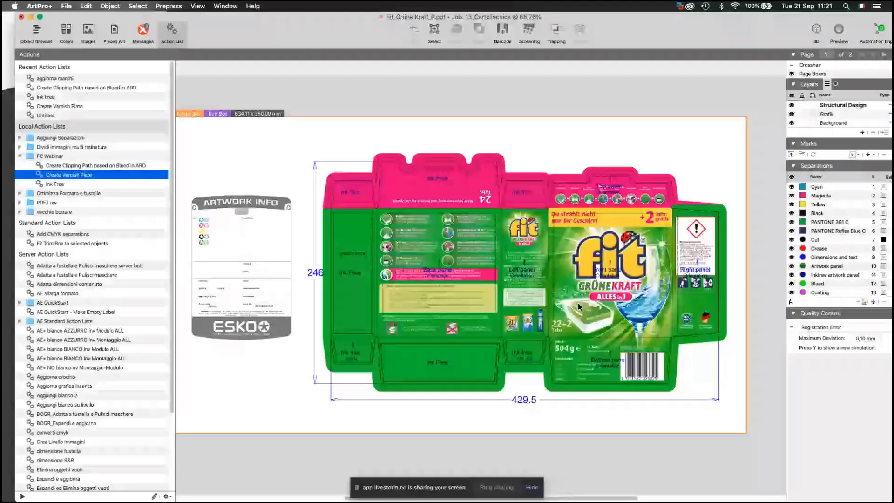
key("Down")
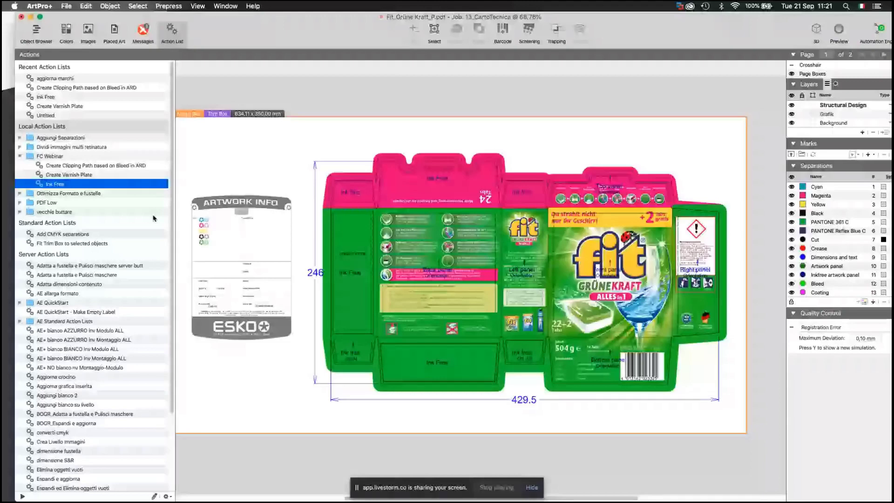
left_click(172, 30)
Check the keyboard shortcuts assigned to the FC Webinar action lists in the preferences and close the preferences
left_click(39, 6)
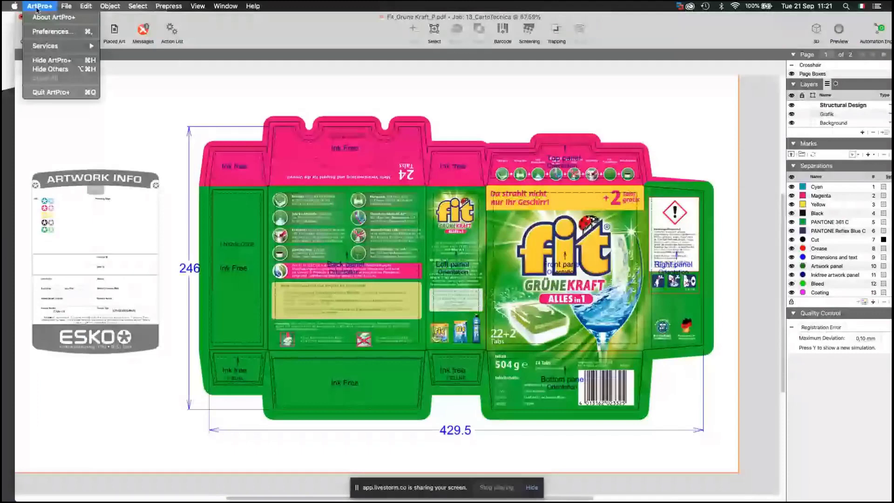
left_click(52, 31)
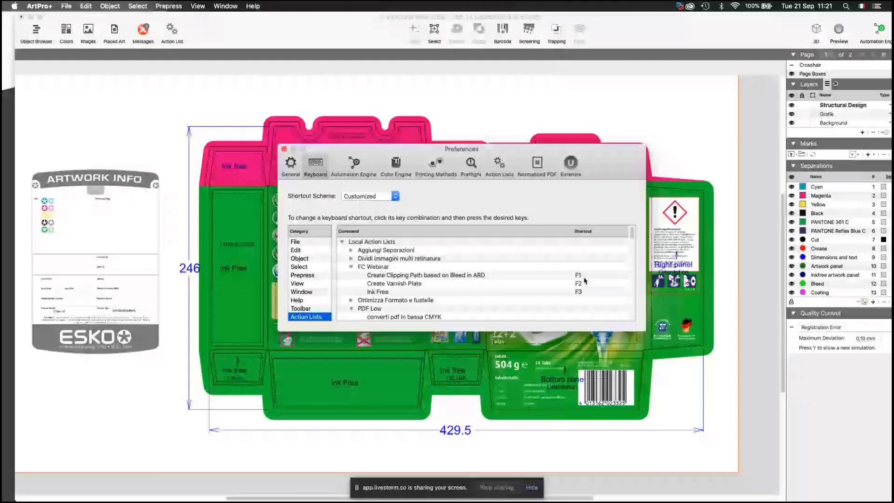
left_click(582, 292)
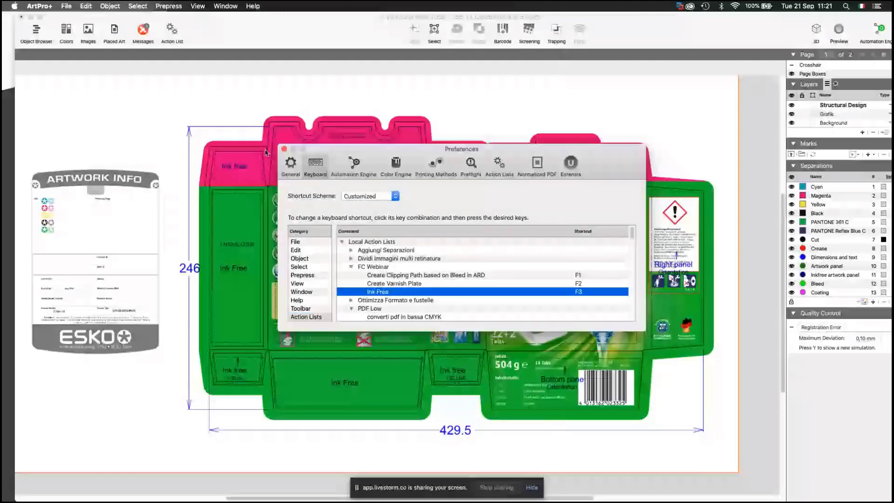
key("super+w")
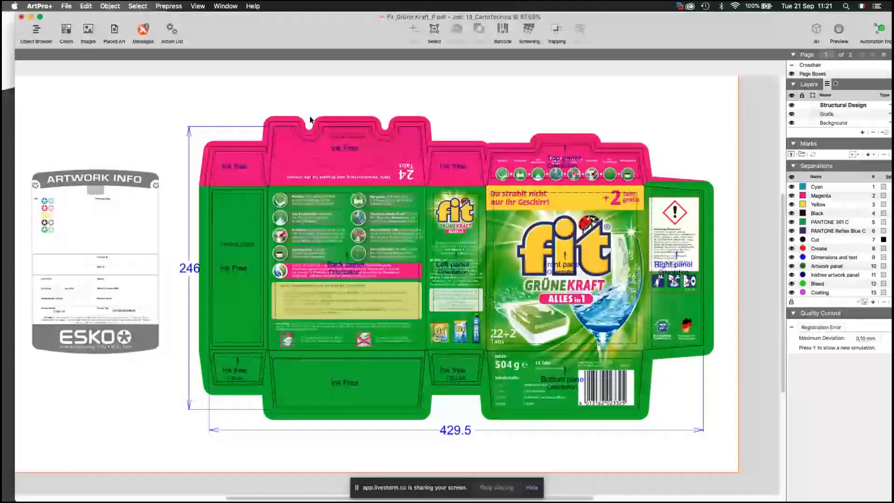
Run the action lists Create Clipping Path based on Bleed in ARD and Create Varnish Plate on the artwork
key("F3")
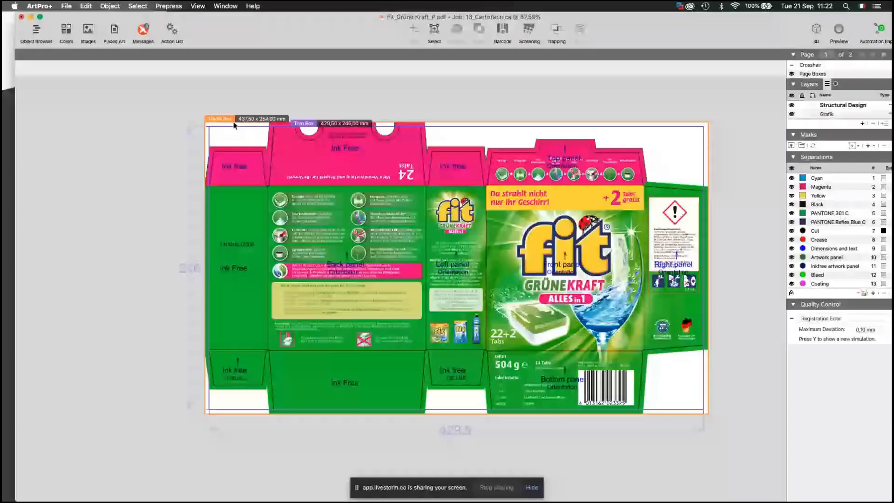
scroll(234, 125, "up", 5)
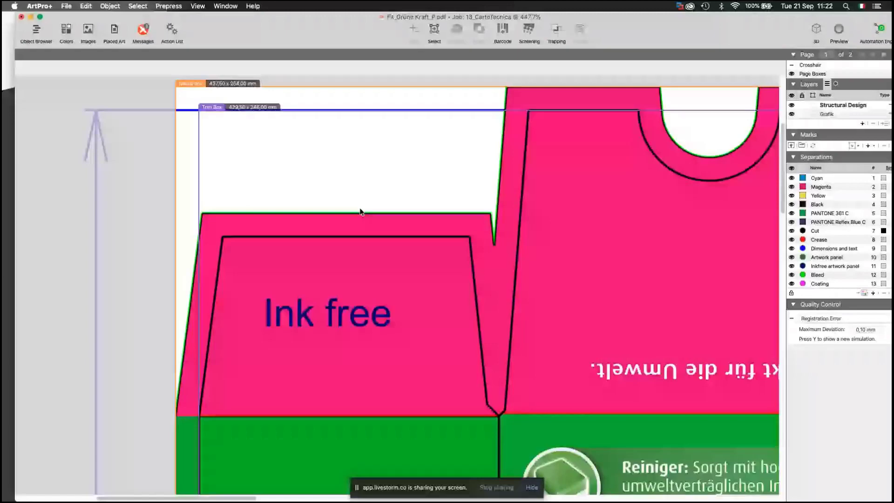
key("super+0")
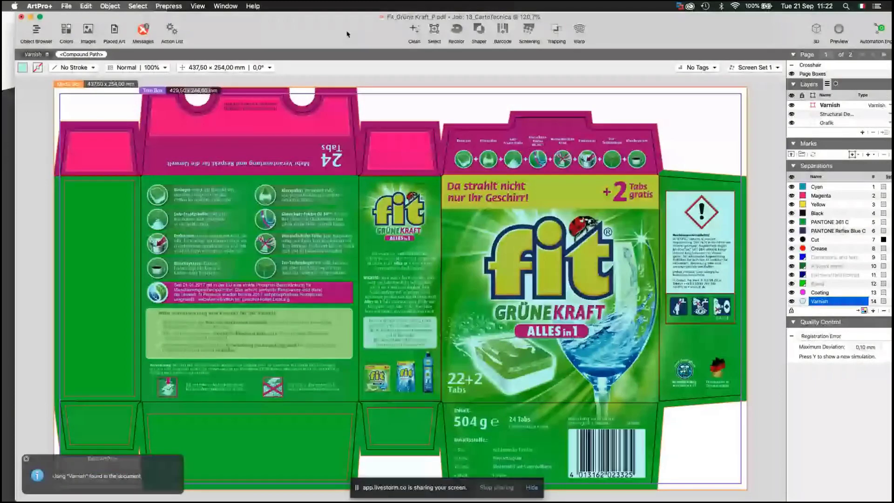
Isolate the Varnish separation, compare it with the Coating lines and show all separations again
left_click(796, 301, "alt")
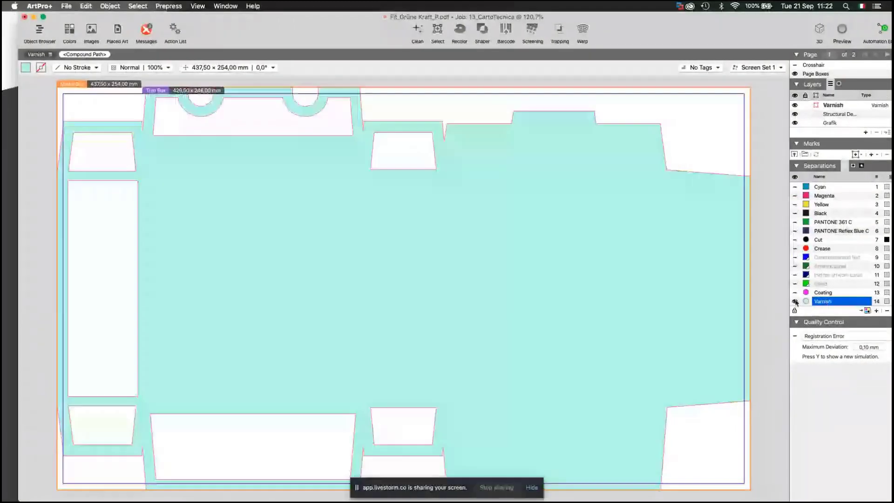
left_click(795, 293)
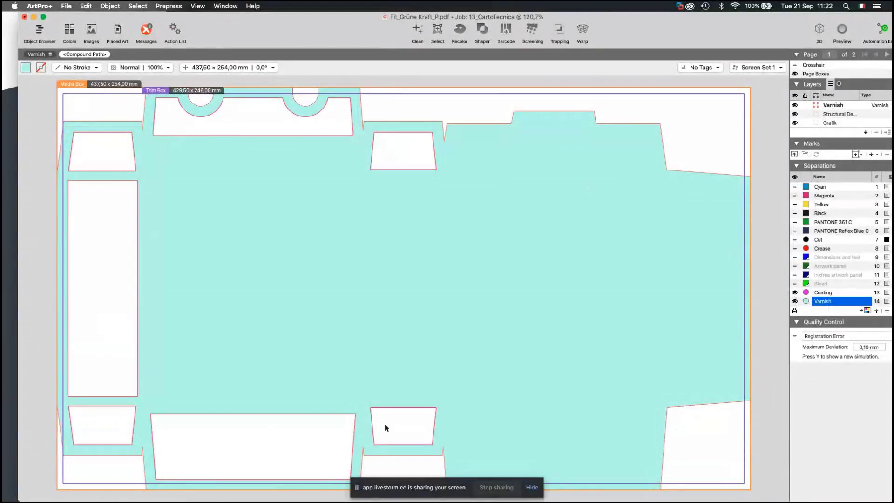
left_click(795, 292)
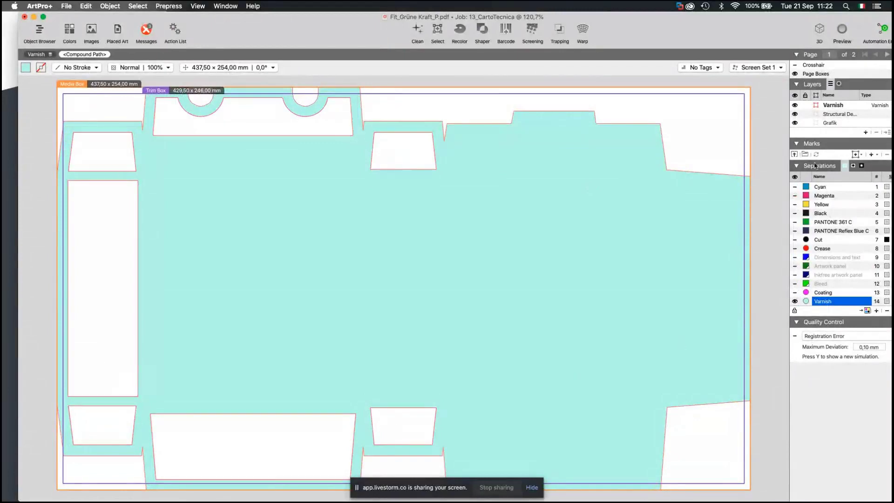
left_click(798, 177)
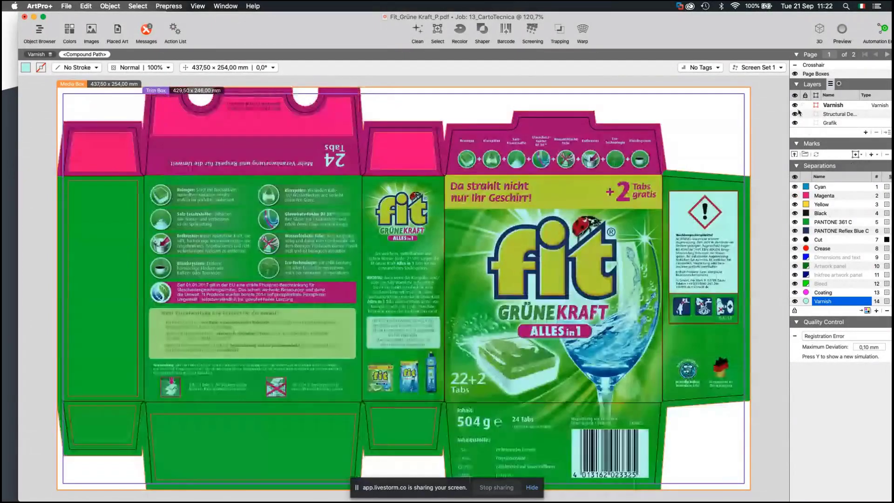
Toggle the visibility of the Varnish layer and run the Ink Free action list on the artwork
left_click(795, 105)
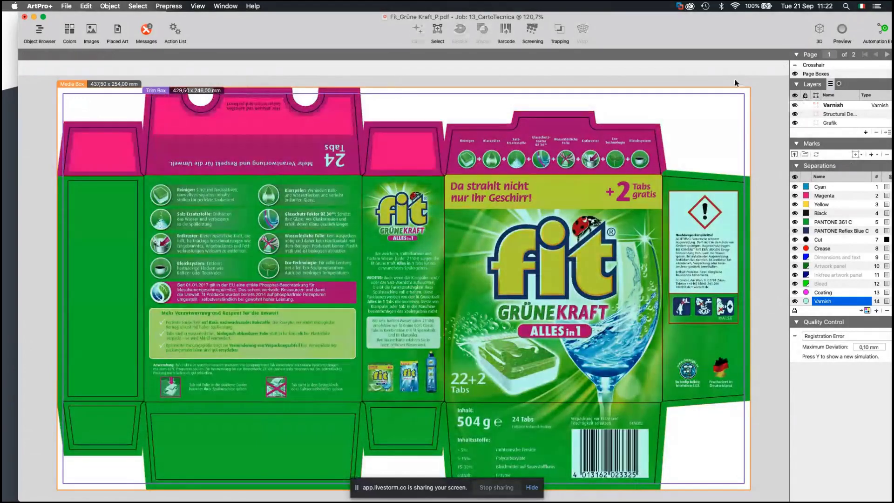
left_click_drag(647, 35, 656, 35)
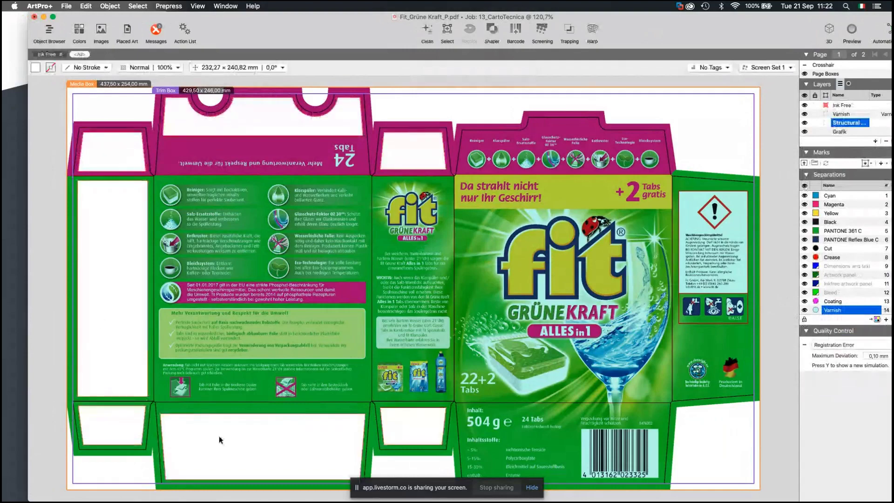
double_click(316, 24)
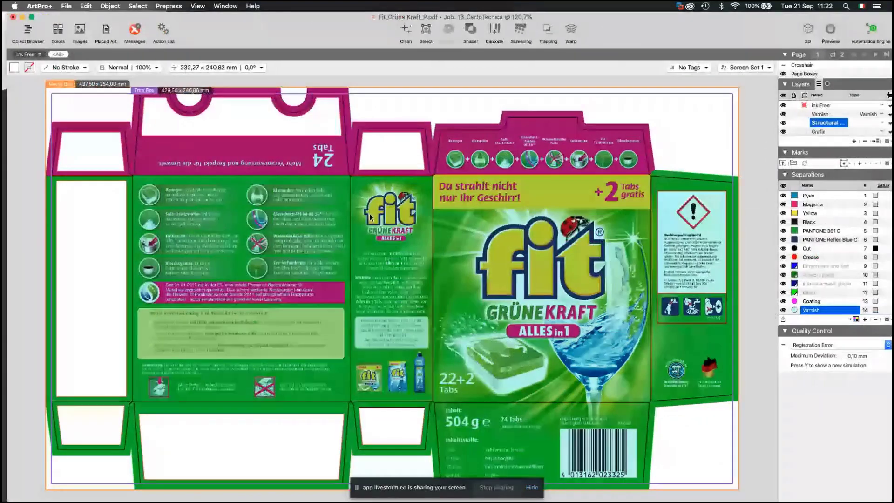
Move the Structural Design layer above all other layers and set the structural design's print item to Printable Area
mouse_move(828, 122)
left_mouse_down()
mouse_move(832, 106)
mouse_move(818, 111)
left_mouse_up()
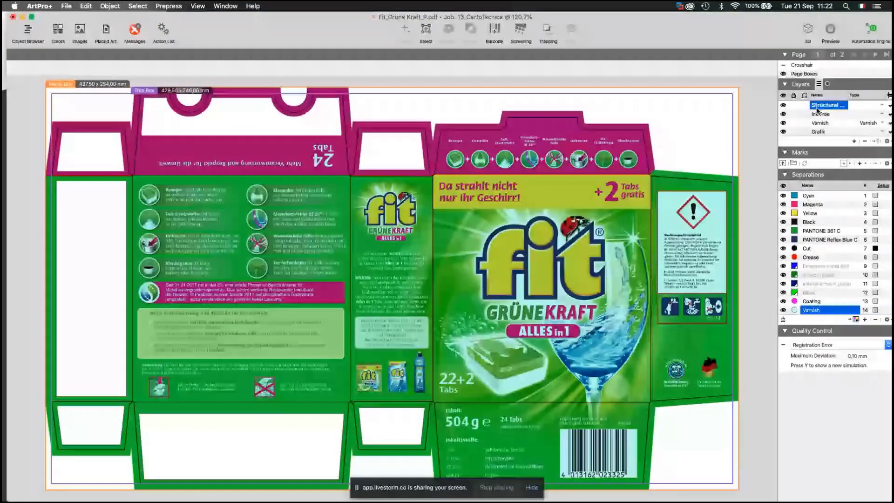
left_click(149, 68)
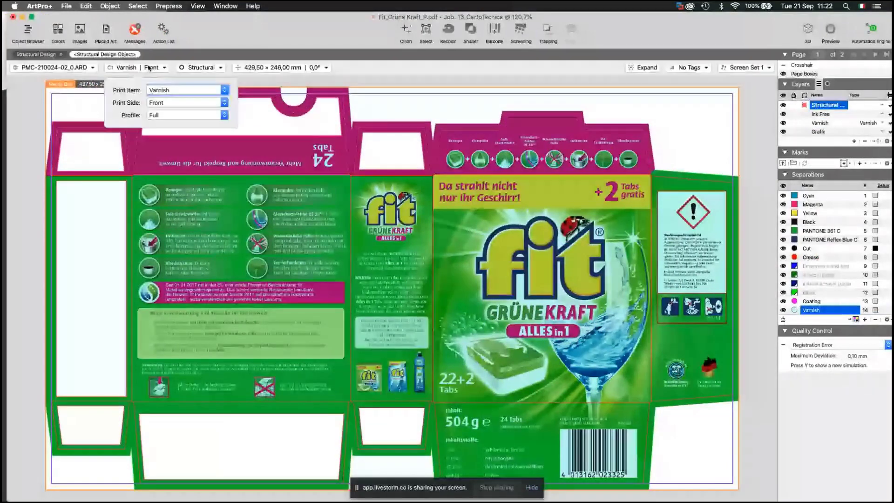
left_click(183, 91)
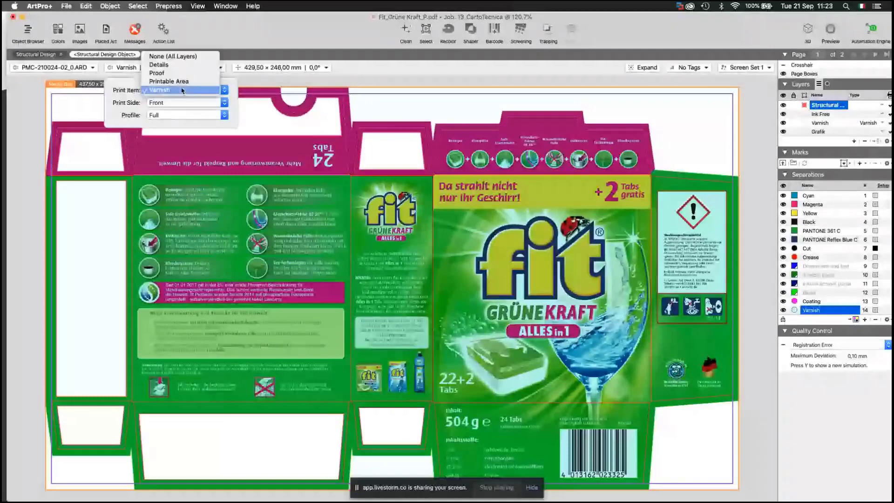
left_click(180, 81)
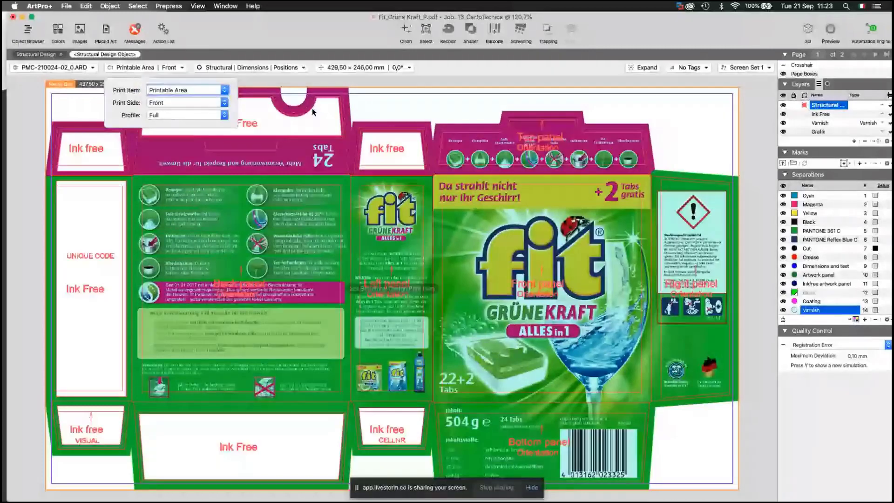
left_click(376, 206)
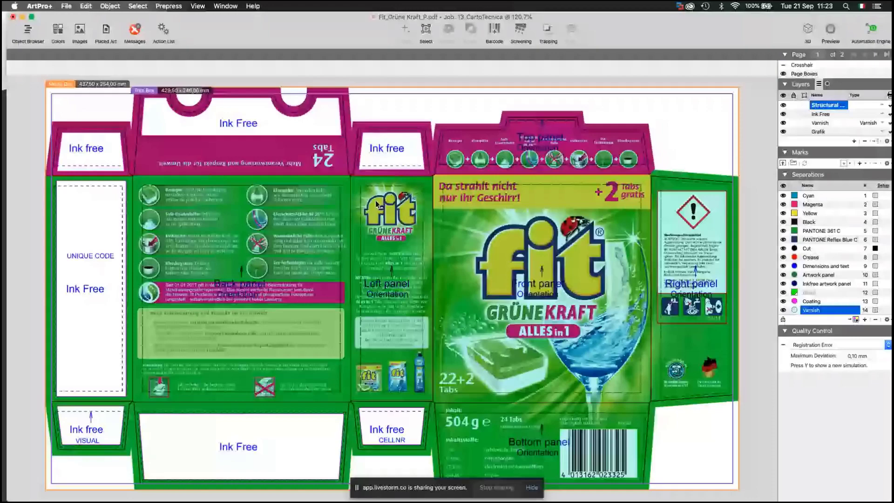
Convert the ink-free path on the flap marked CELLNR into a placeholder named StationNumber
key("super+minus")
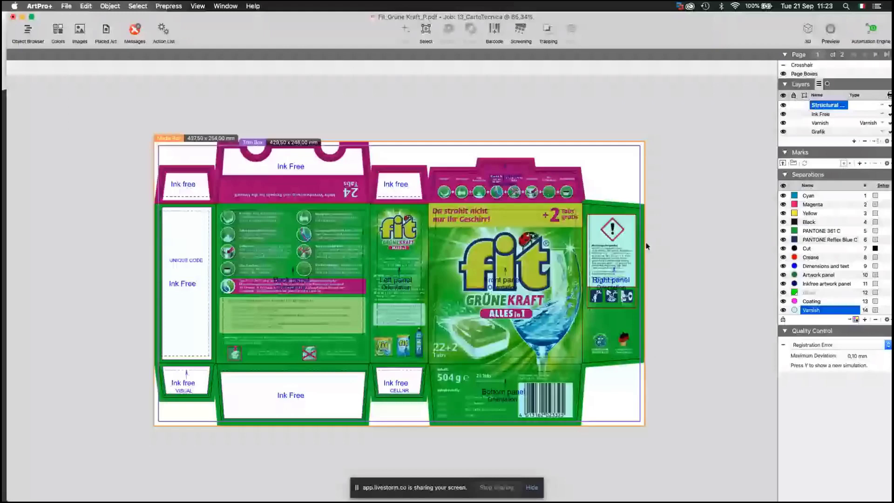
left_click(823, 115)
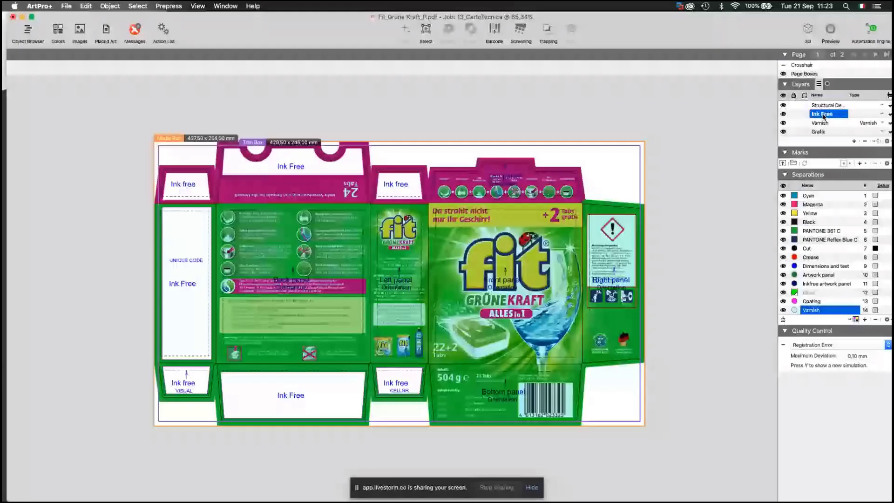
left_click(395, 392)
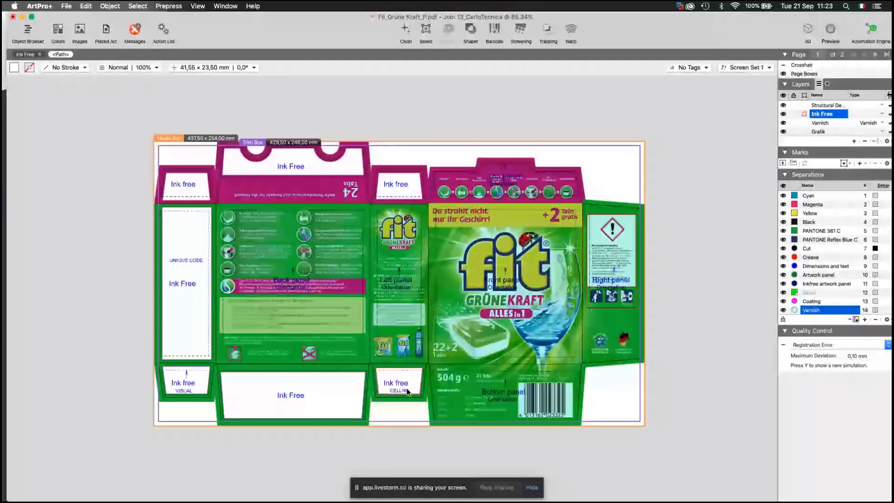
left_click(86, 6)
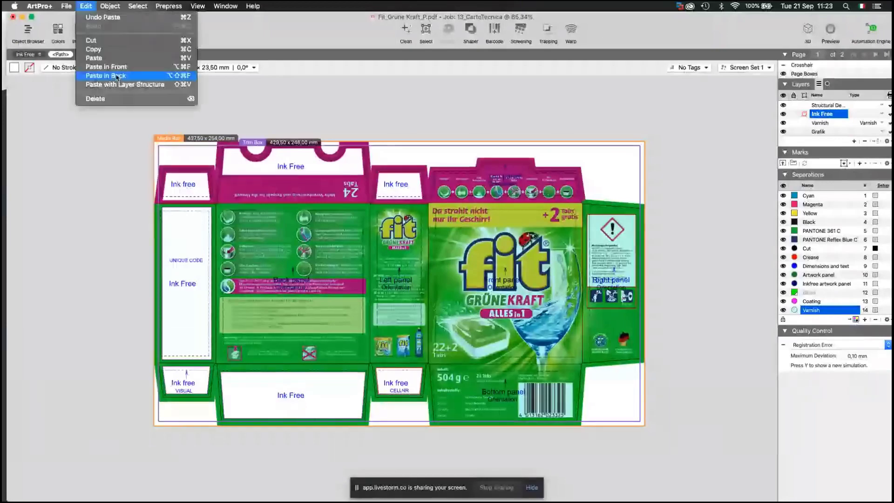
mouse_move(110, 6)
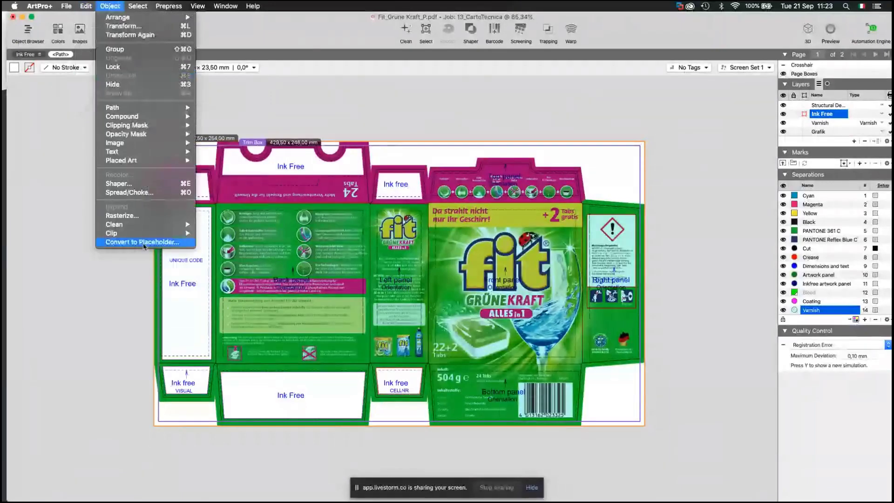
left_click(164, 241)
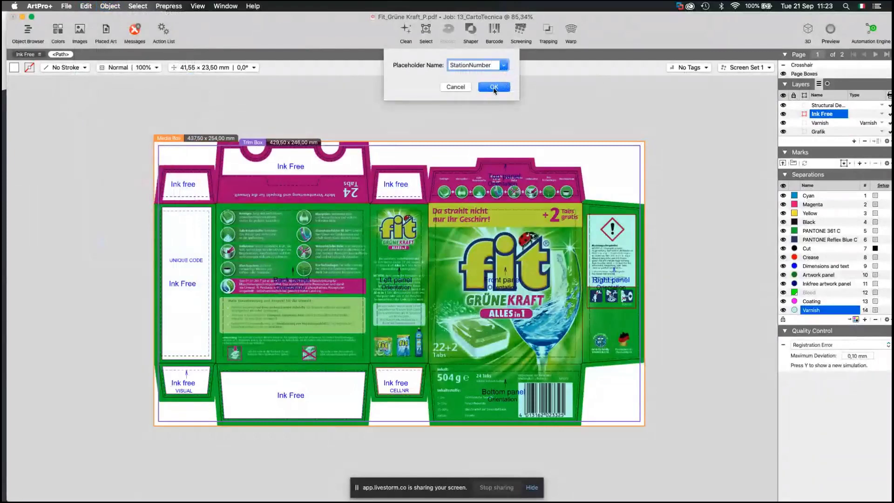
left_click(494, 88)
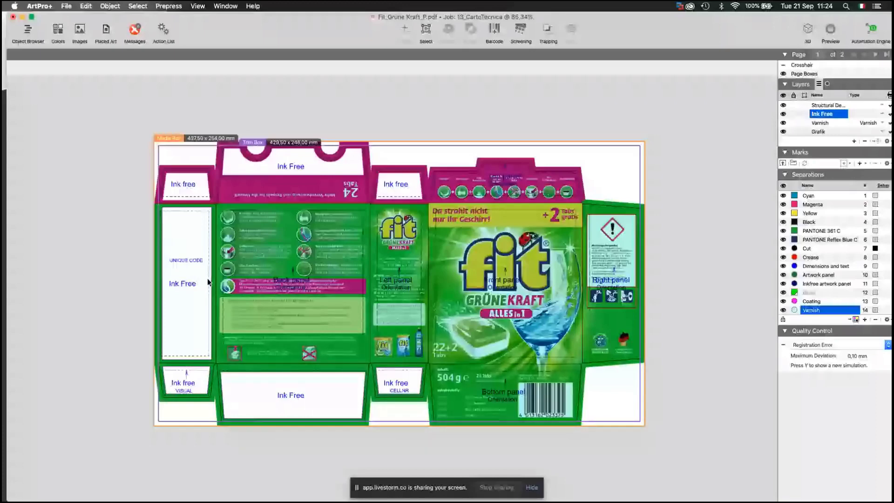
Switch to Automation Engine Pilot and open the job setup of 13_CartoTecnica
left_click_drag(803, 34, 794, 35)
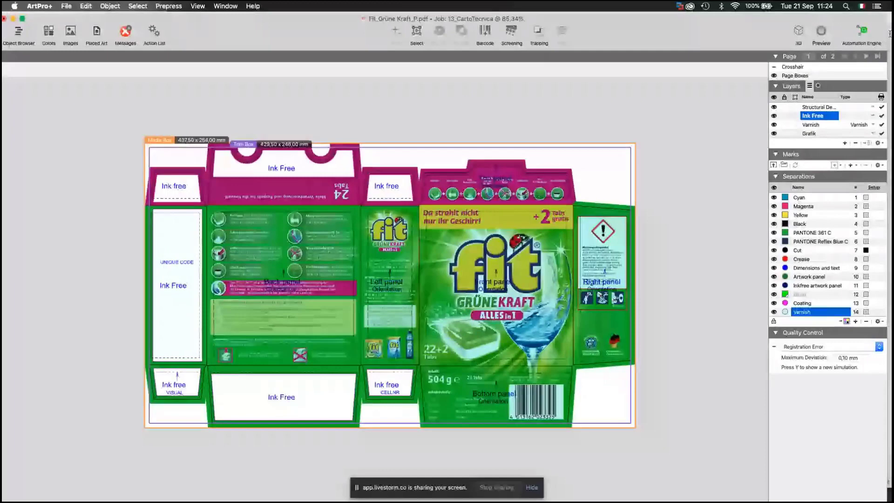
left_click_drag(470, 21, 510, 63)
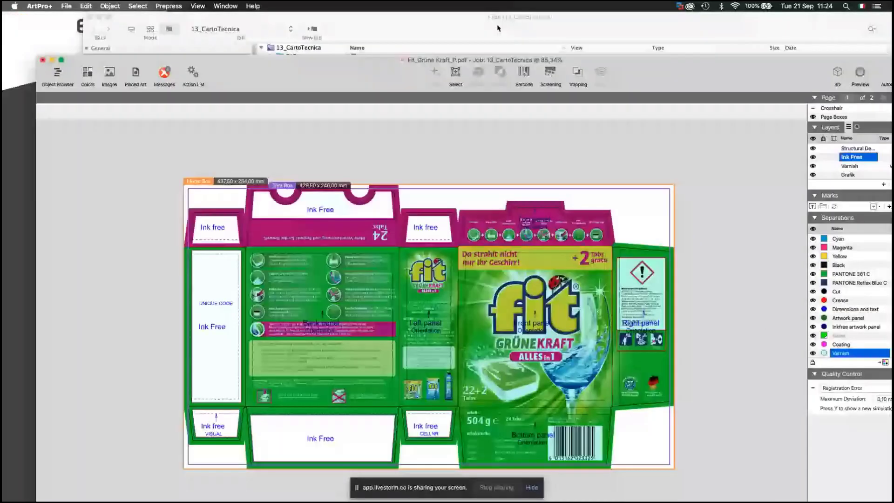
left_click(498, 26)
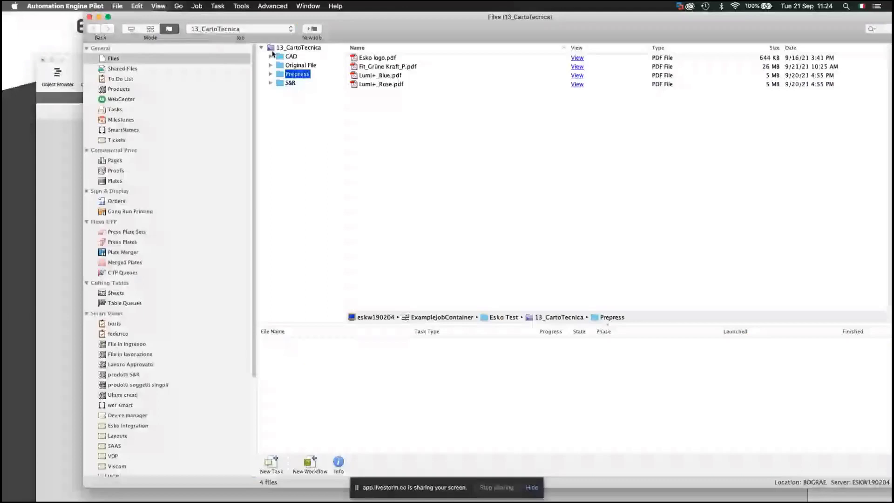
double_click(273, 50)
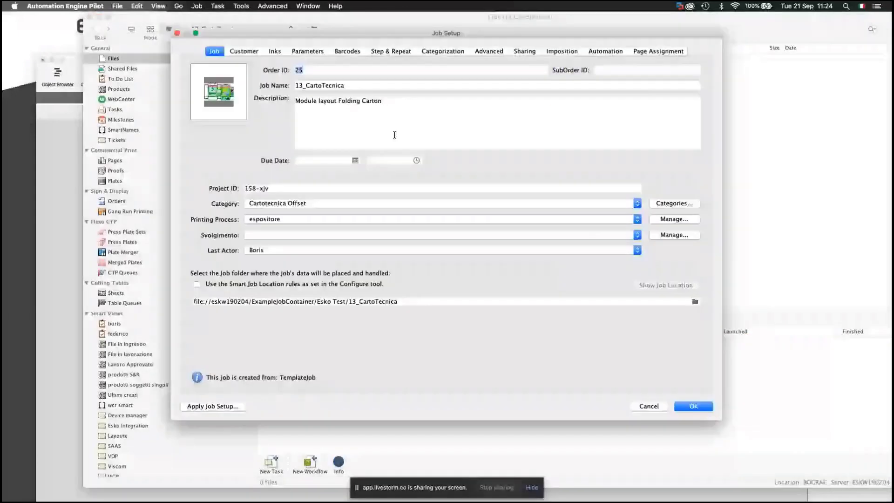
left_click_drag(335, 36, 338, 39)
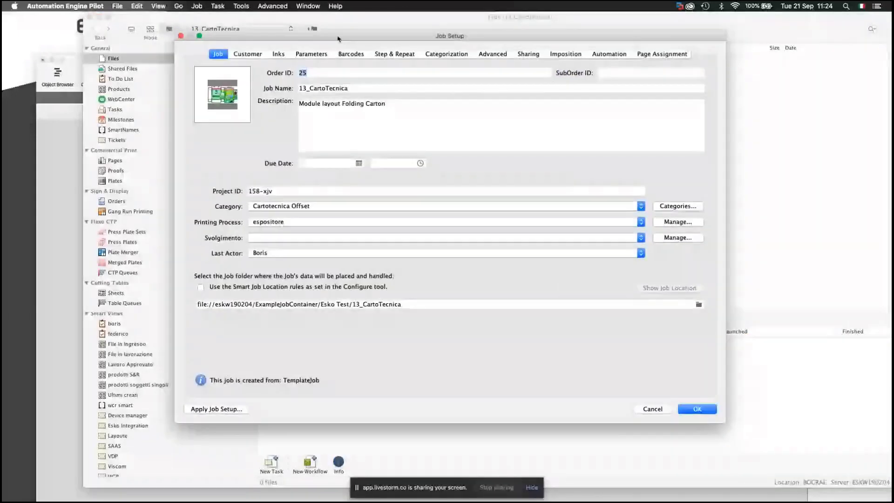
left_click_drag(338, 38, 366, 42)
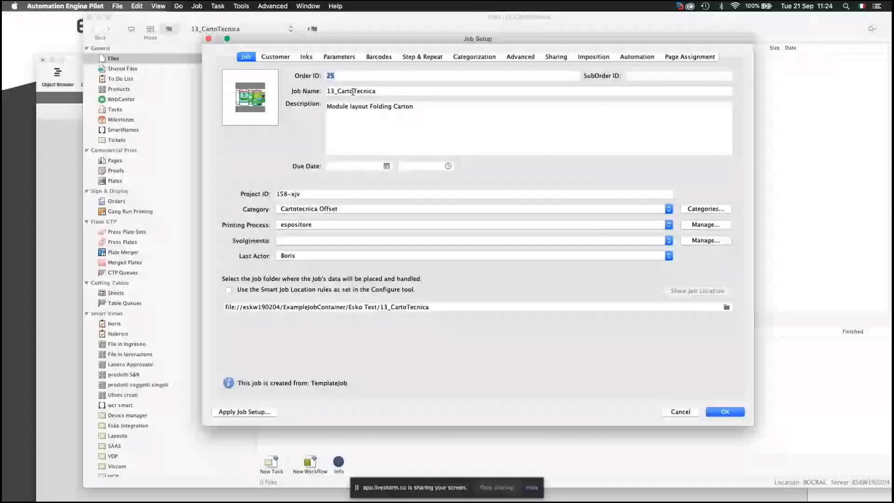
Review the customer data and the EAN-13 and BOBST barcode definitions in the job setup, and close it
key("ctrl+Tab")
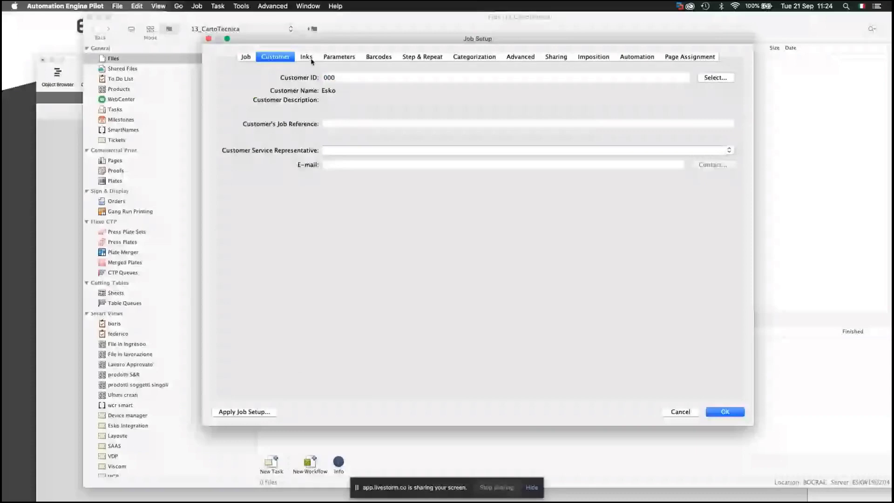
left_click(383, 58)
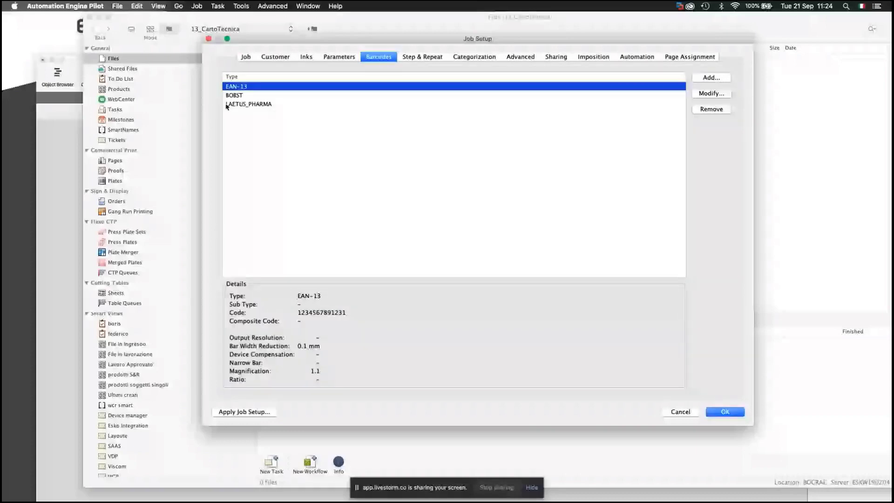
left_click(238, 95)
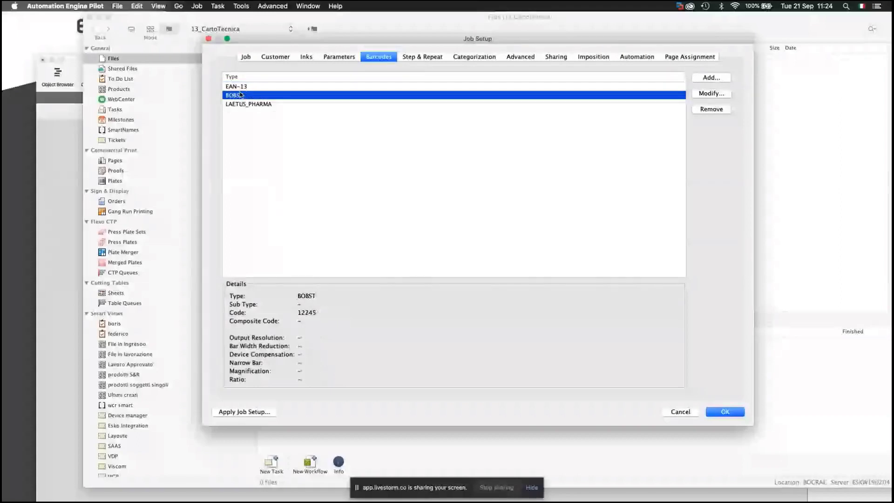
left_click(240, 88)
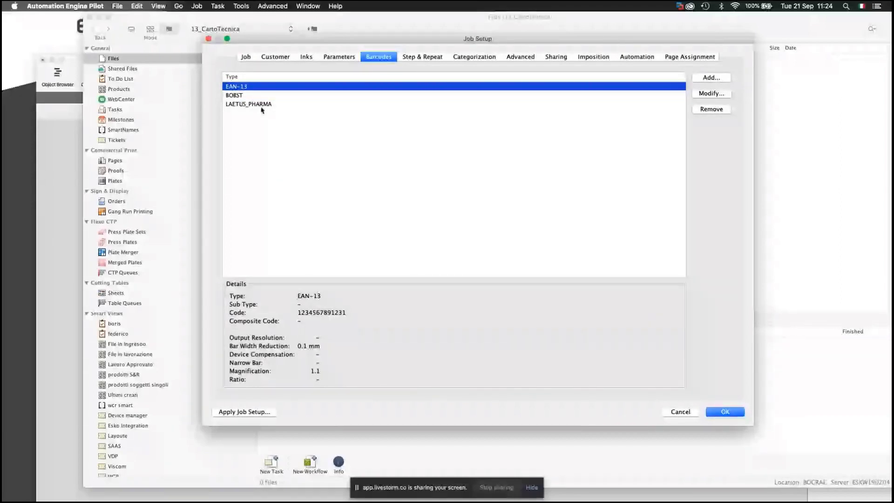
key("Return")
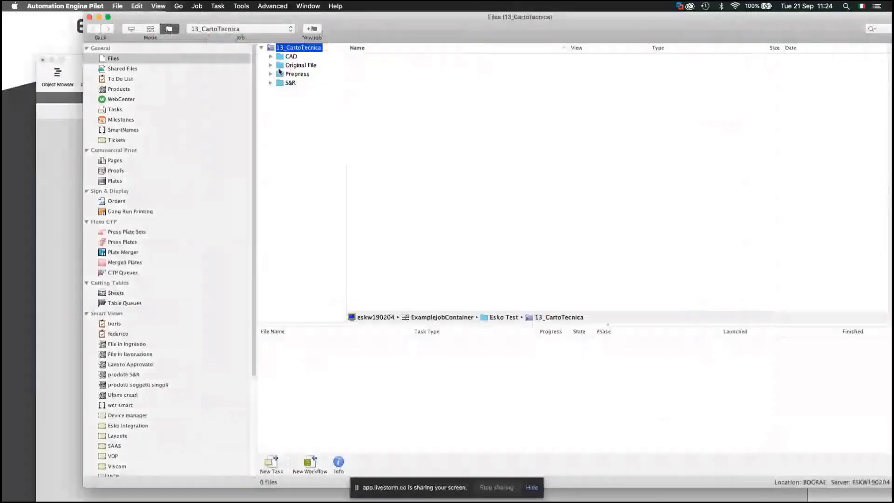
Return to ArtPro+ and check the Server Job Setup messages for the Bobst and Laetus Pharma barcodes
left_click(78, 54)
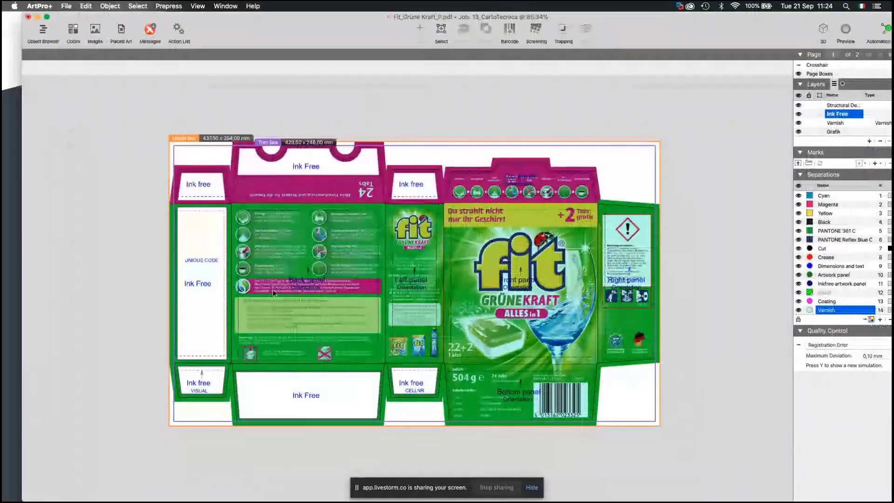
left_click_drag(349, 30, 329, 30)
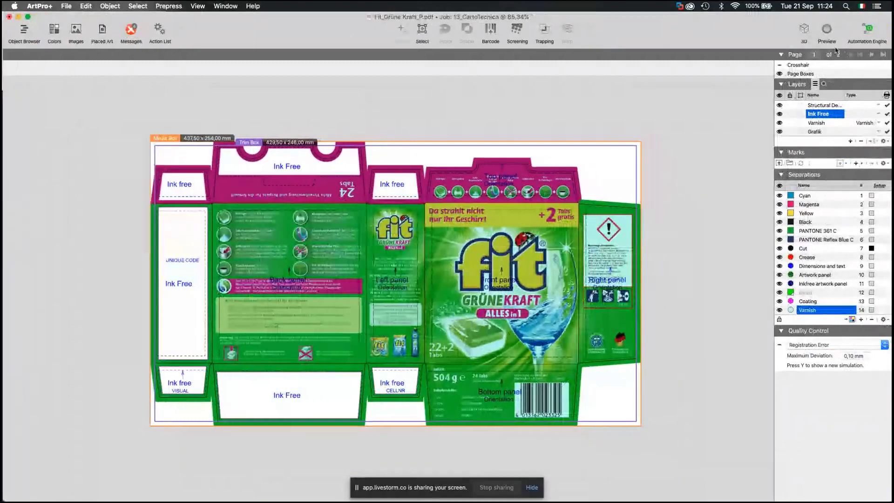
left_click_drag(696, 26, 711, 26)
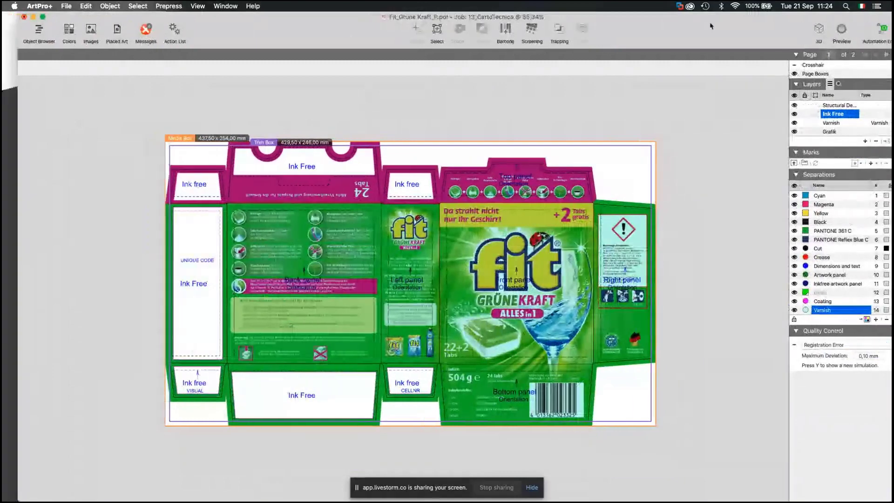
left_click(145, 33)
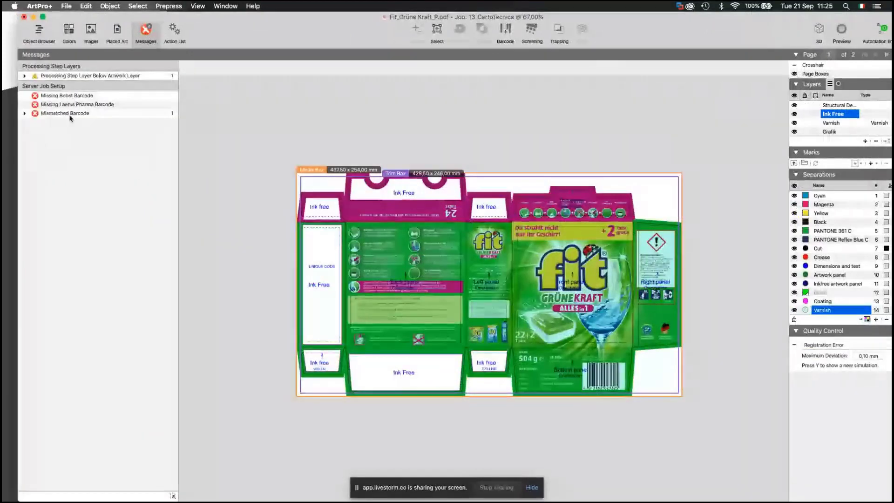
left_click(72, 96)
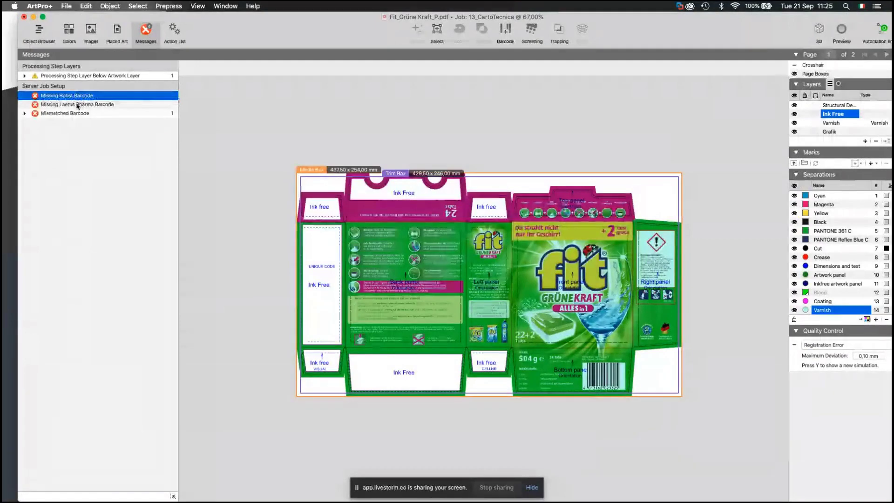
left_click(79, 105)
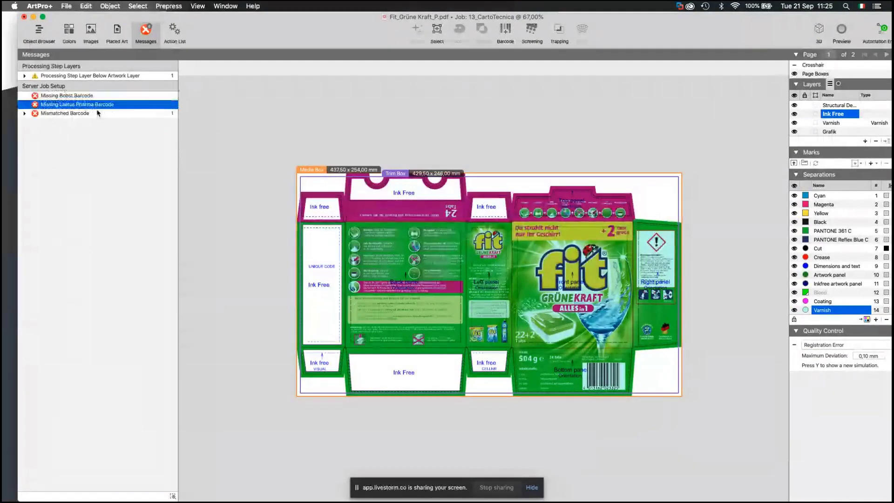
Locate the mismatched EAN-13 barcode on the bottom panel from its message and apply the job setup properties to it
left_click(65, 115)
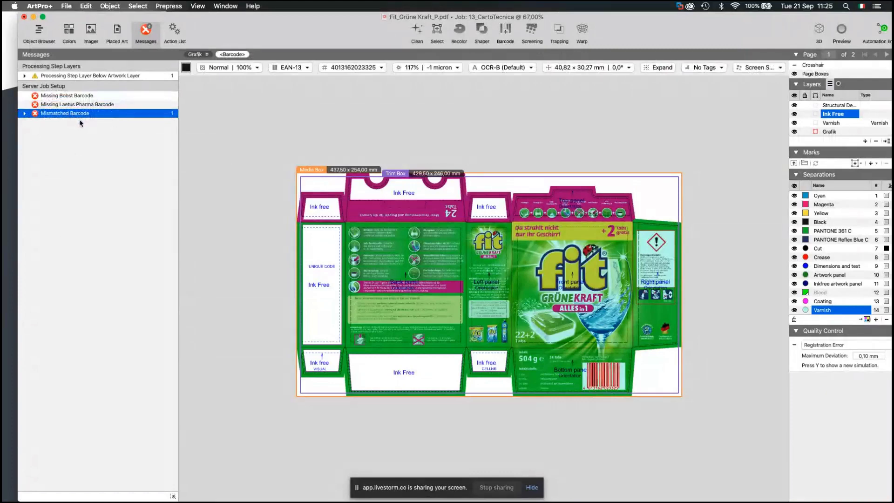
left_click(172, 497)
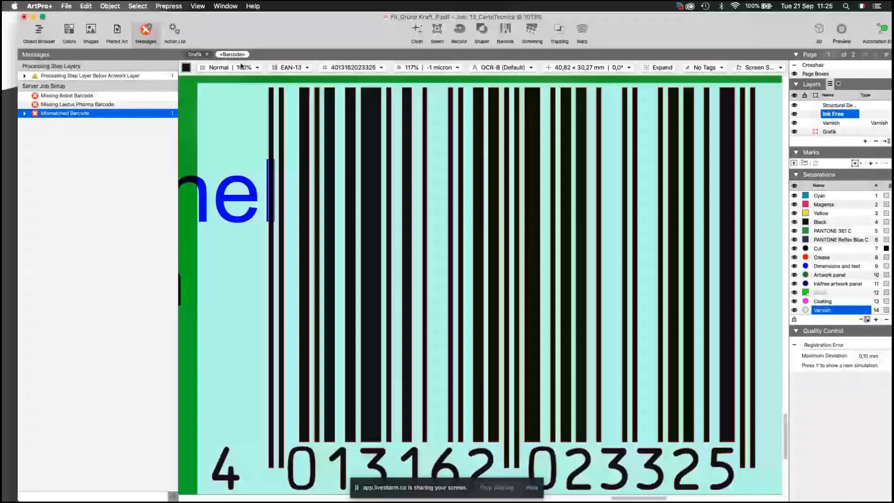
left_click(301, 68)
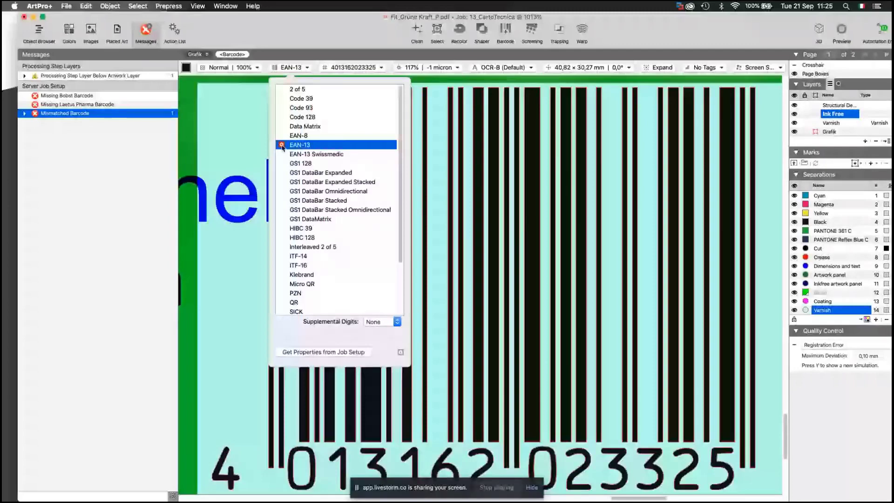
left_click(324, 353)
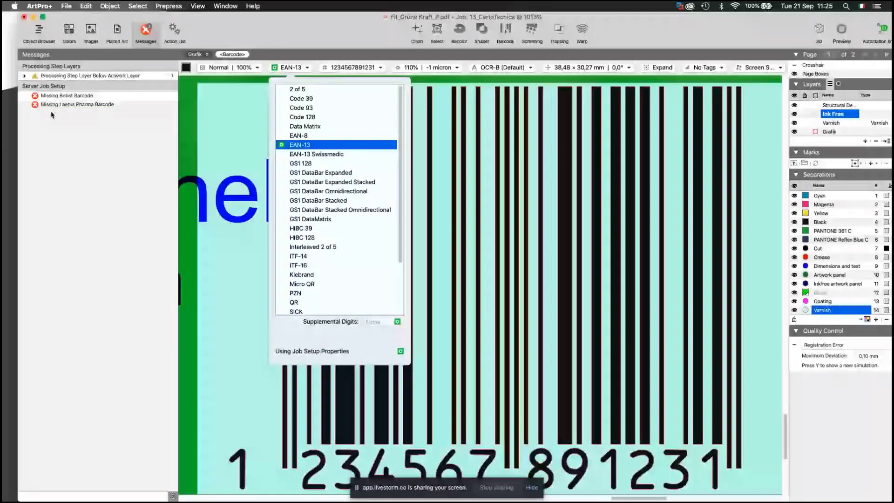
Centre the crosshair on the ink-free area marked UNIQUE CODE and add the missing Bobst barcode there
key("super+0")
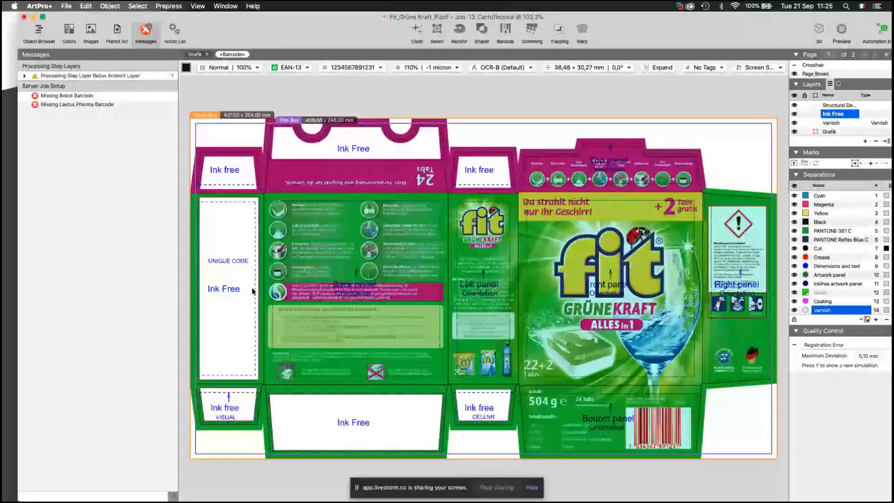
left_click(258, 280)
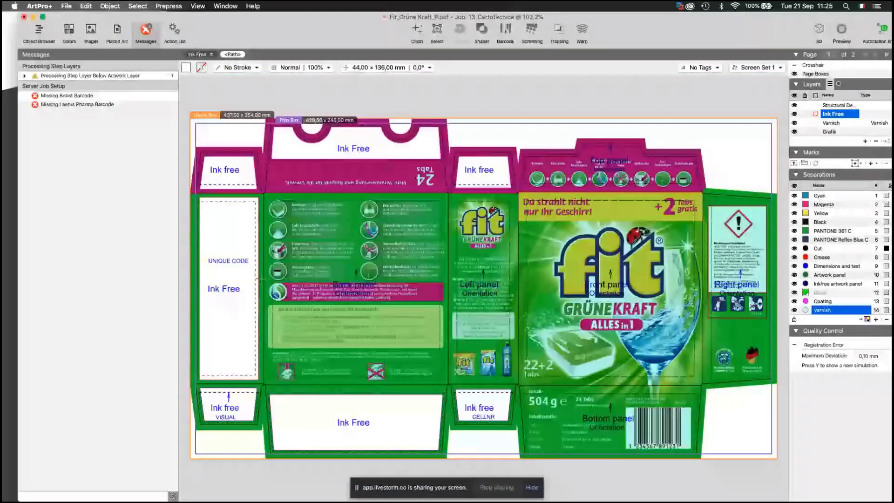
left_click_drag(258, 280, 261, 282)
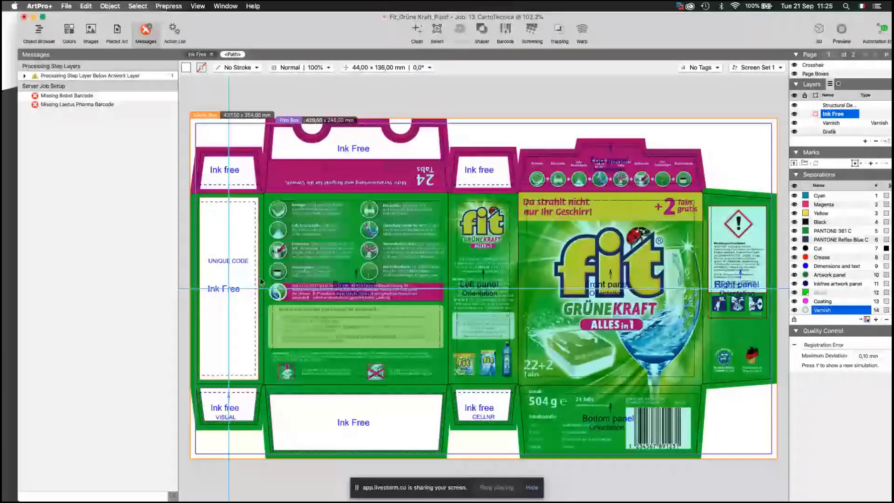
left_click(169, 6)
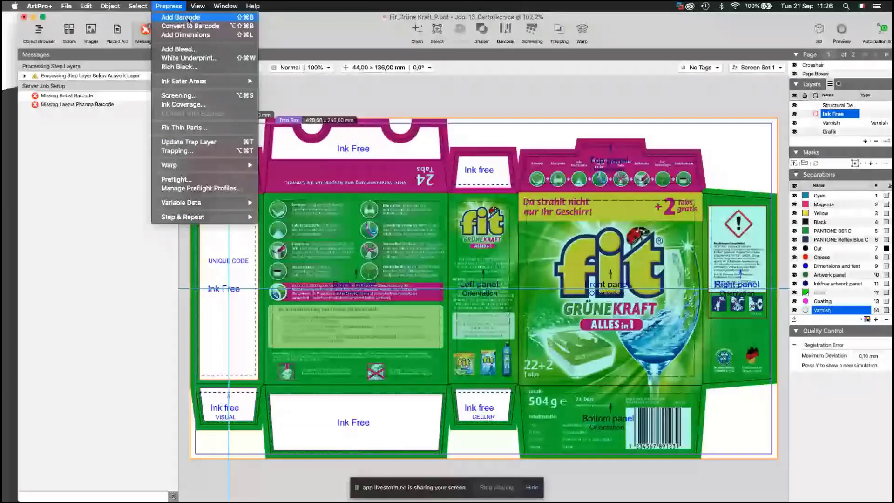
left_click(188, 19)
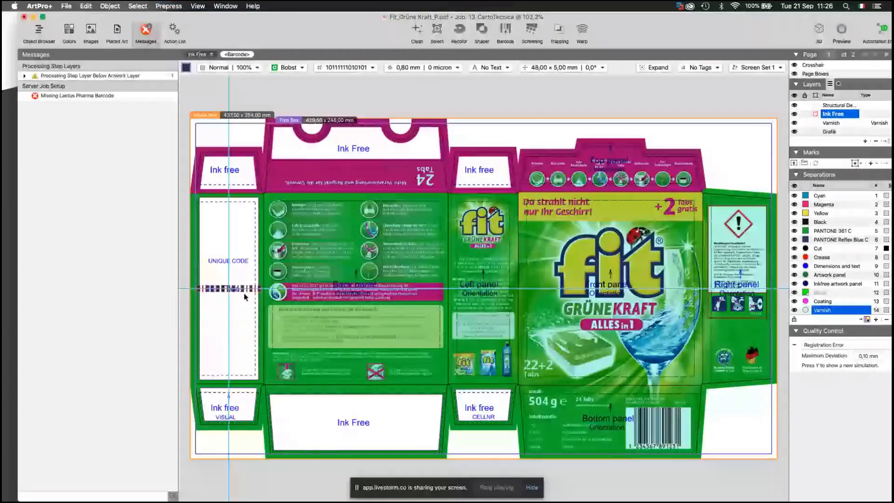
Check the code of the Bobst barcode and set the barcode's height to 10 mm
left_click(347, 67)
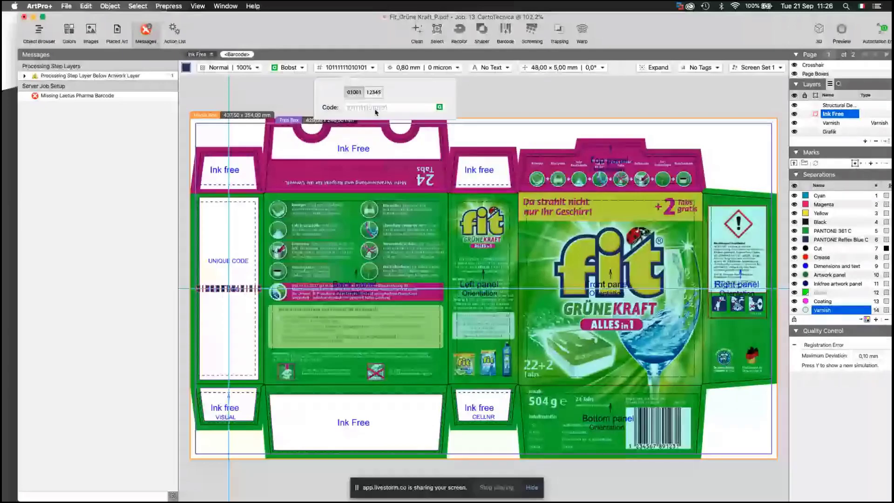
left_click(345, 68)
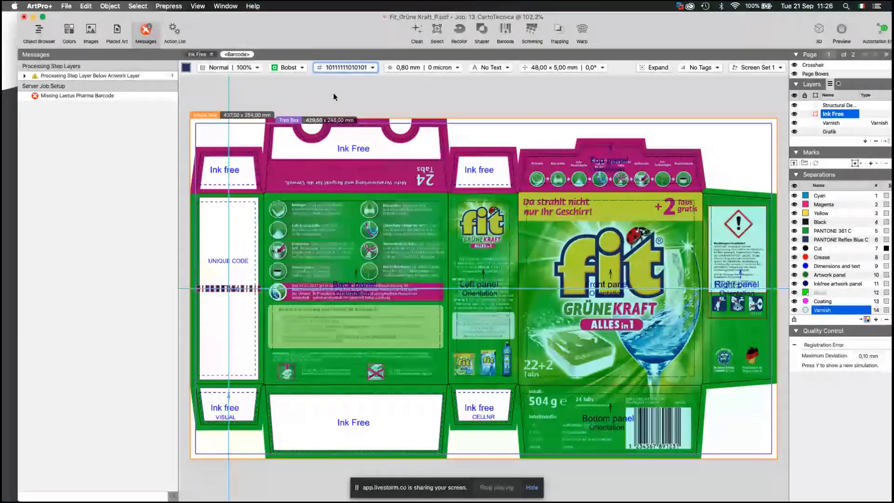
left_click(424, 68)
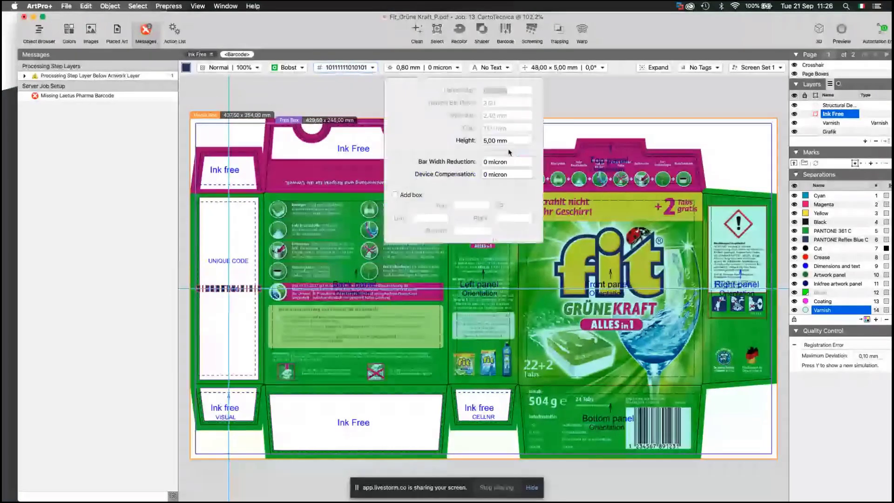
left_click(513, 141)
type("10")
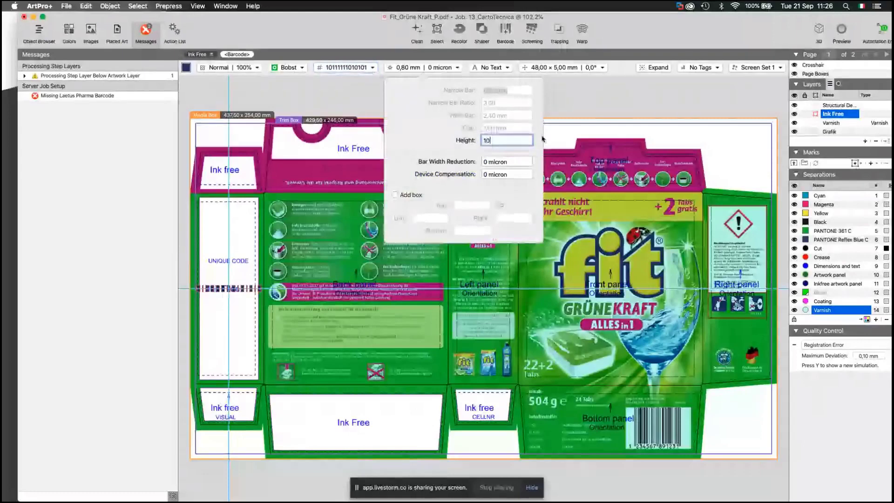
key("Tab")
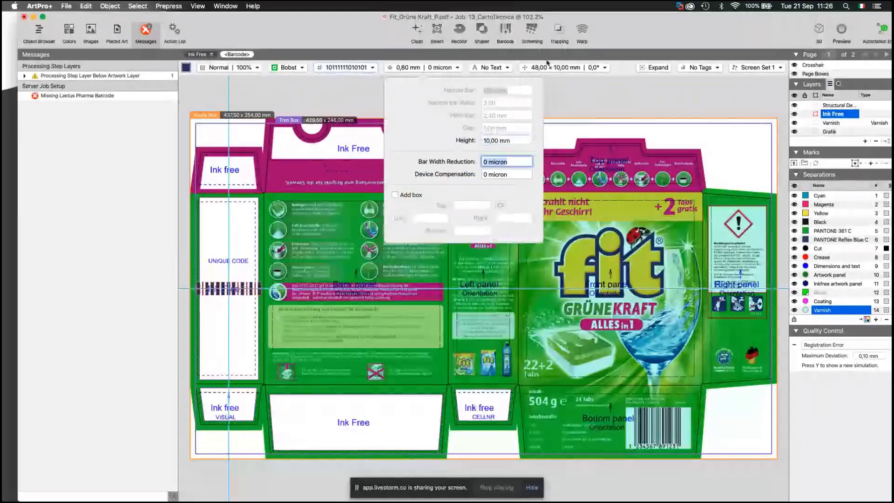
Rotate the Bobst barcode by 90° and colour its bars with the barcode inks Cyan, Magenta, Yellow, Black, PANTONE 361 C and PANTONE Reflex Blue C
left_click(548, 67)
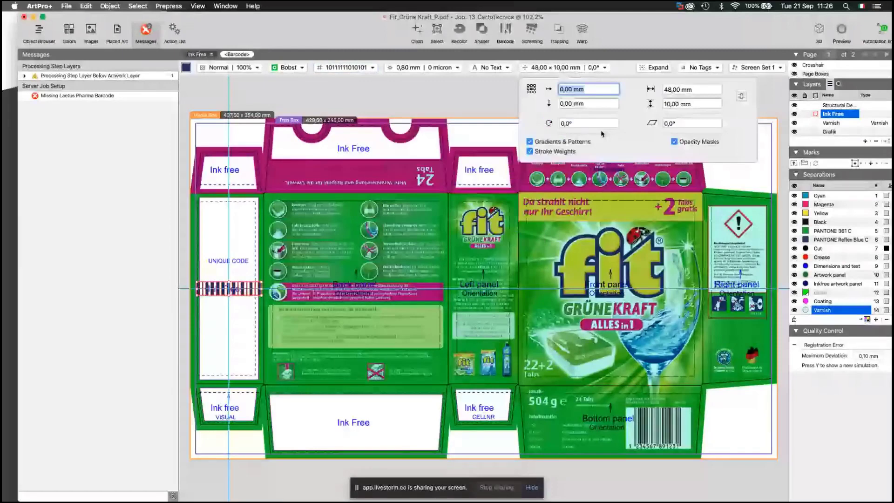
left_click(186, 67)
left_click(238, 93)
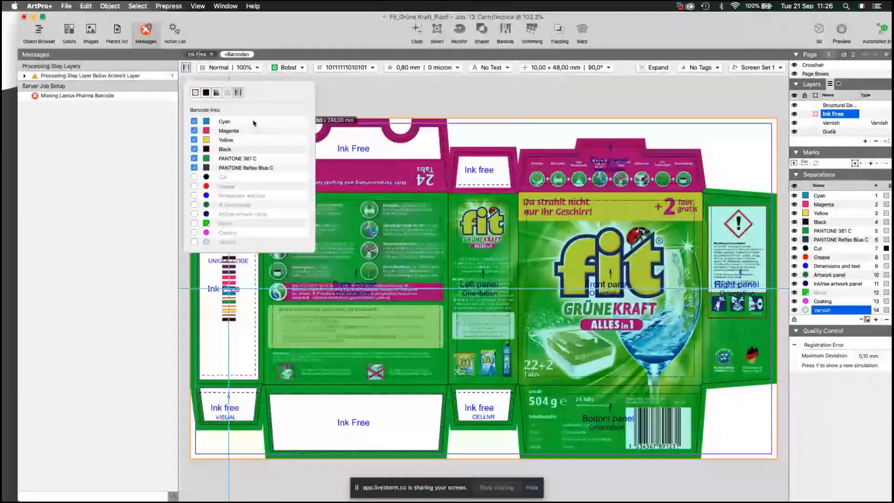
Place the crosshair at the middle of the lower edge of the flap marked VISUAL and add the Laetus Pharma barcode there
scroll(403, 154, "left", 10)
scroll(403, 154, "down", 4)
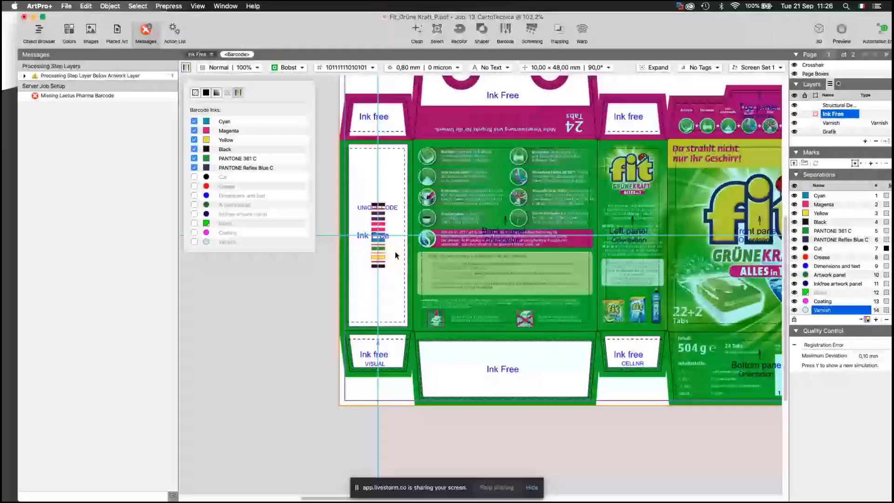
scroll(395, 250, "up", 5)
right_click(527, 311)
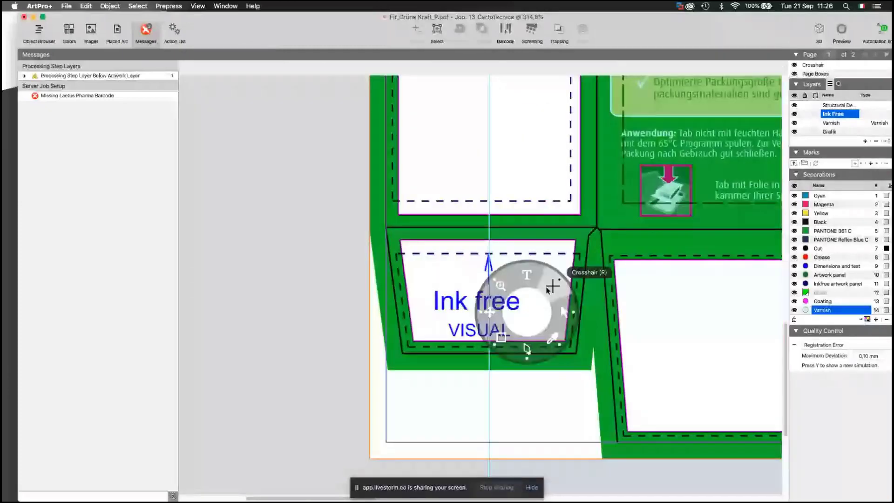
left_click(548, 289)
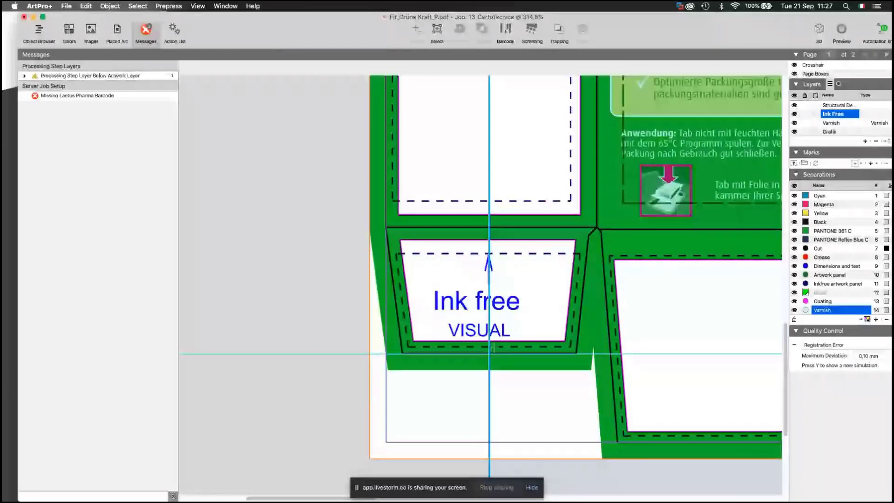
left_click(493, 347)
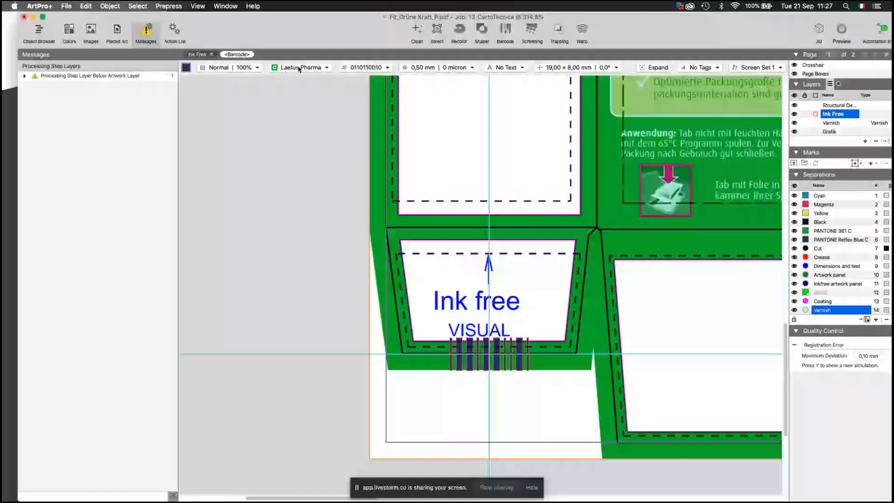
Set the height of the Laetus Pharma barcode on the VISUAL flap to 7 mm
left_click(438, 67)
left_click(534, 140)
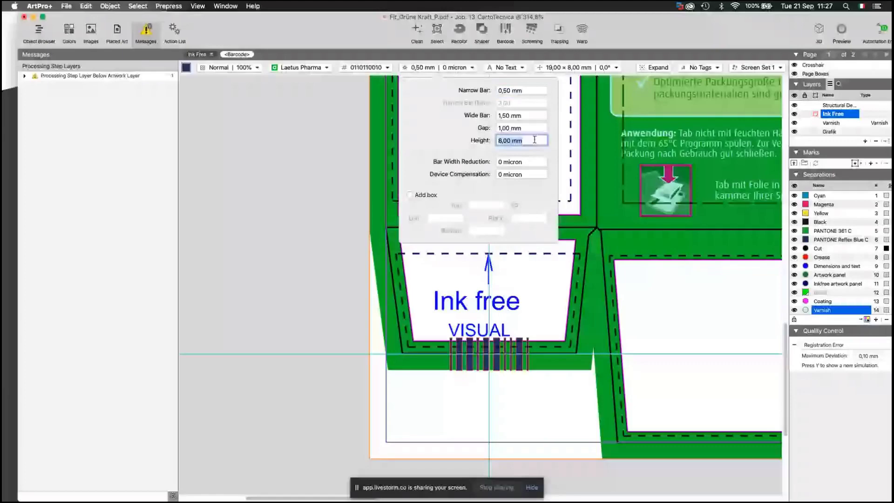
type("7")
key("Return")
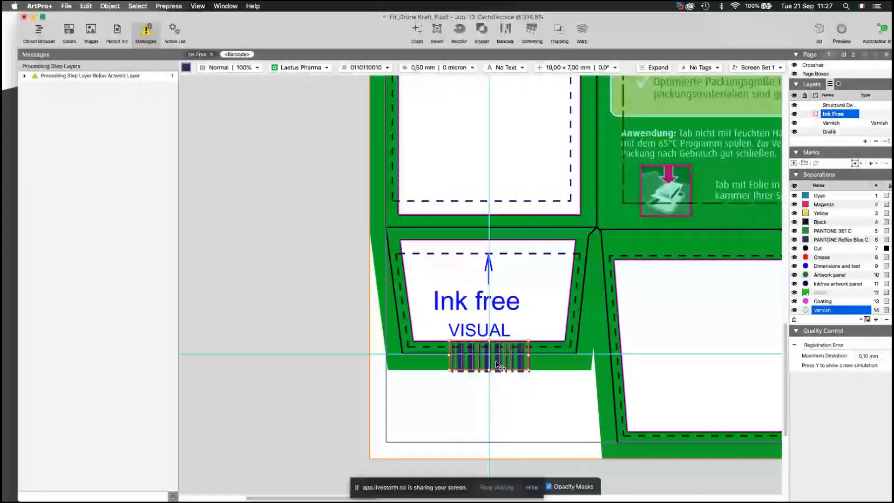
key("super+0")
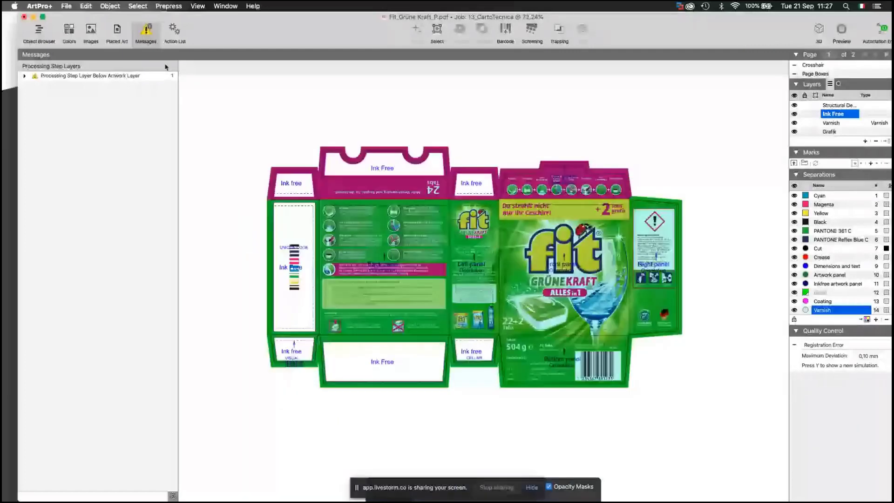
Hide the messages, search the mark sets for "inf" and load the information legend mark set below the carton
left_click(146, 33)
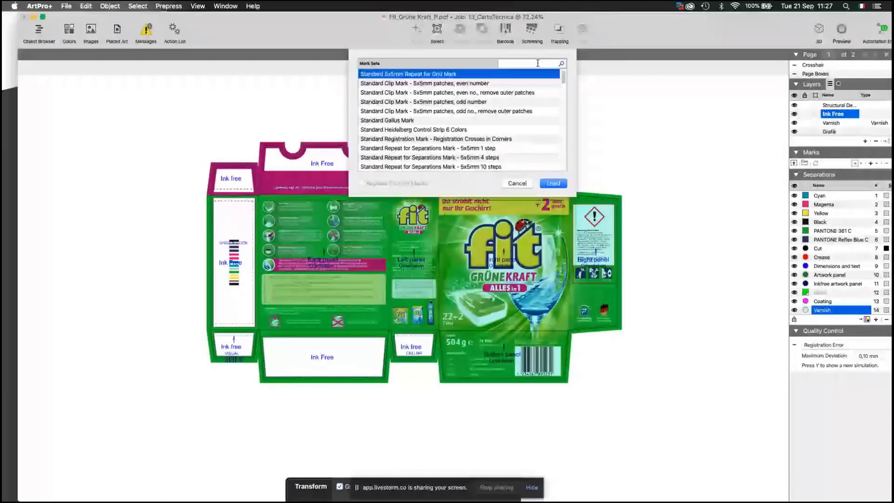
left_click(538, 63)
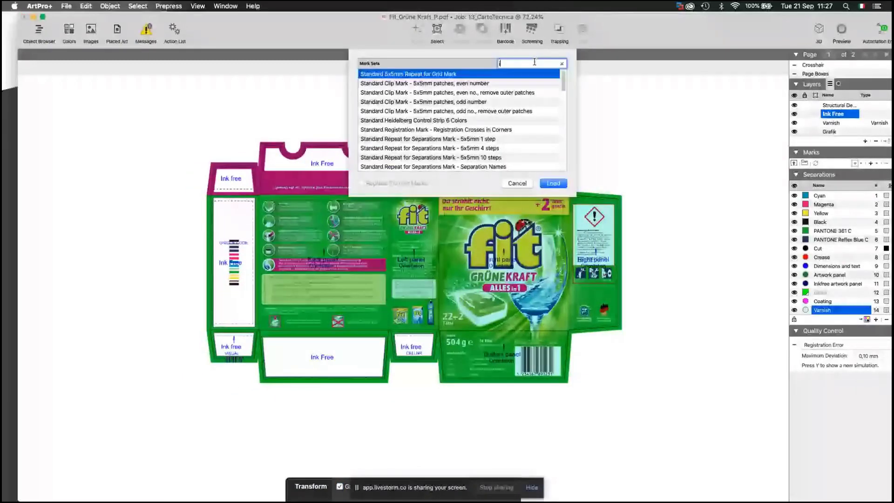
type("inf")
left_click(554, 183)
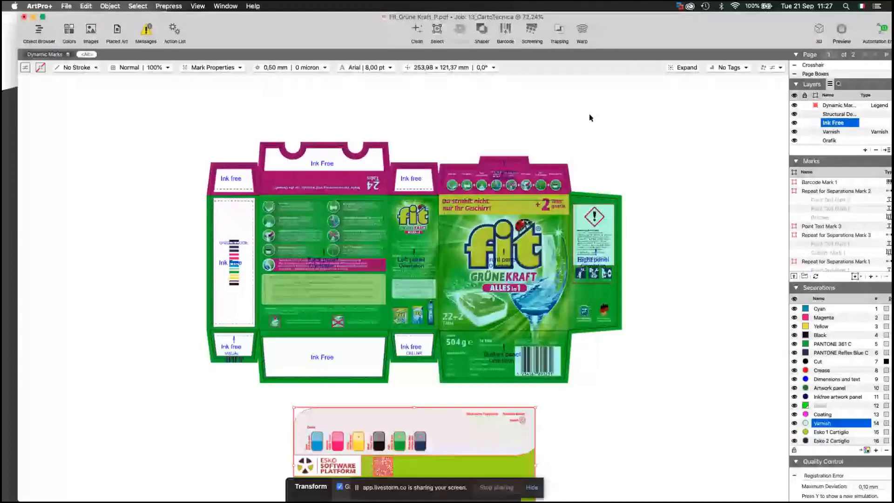
Move the Cyan separation below Magenta and back to first place with the loaded legend in view
scroll(605, 466, "down", 5)
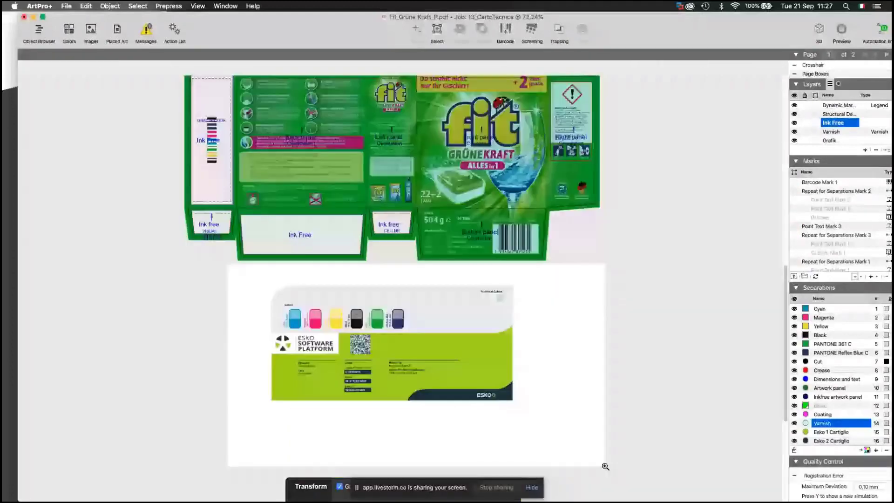
left_click_drag(228, 263, 605, 466)
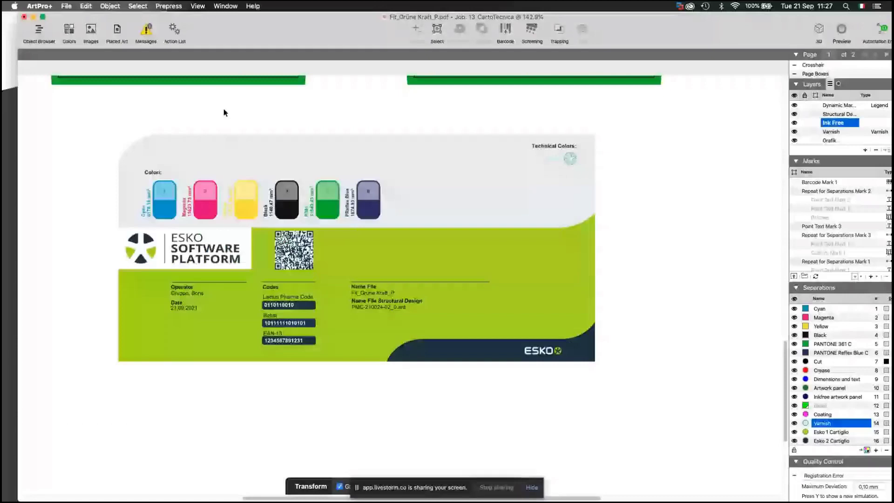
mouse_move(821, 309)
left_mouse_down()
mouse_move(830, 320)
mouse_move(809, 321)
left_mouse_up()
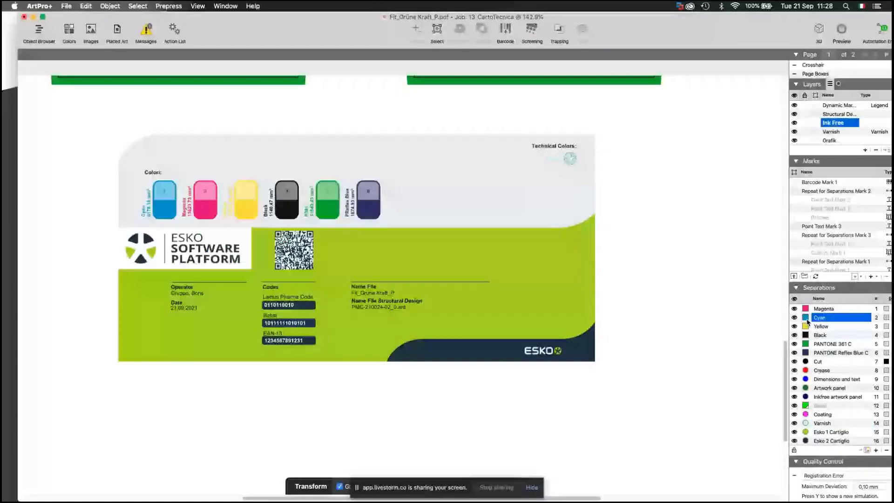
left_click_drag(808, 322, 811, 310)
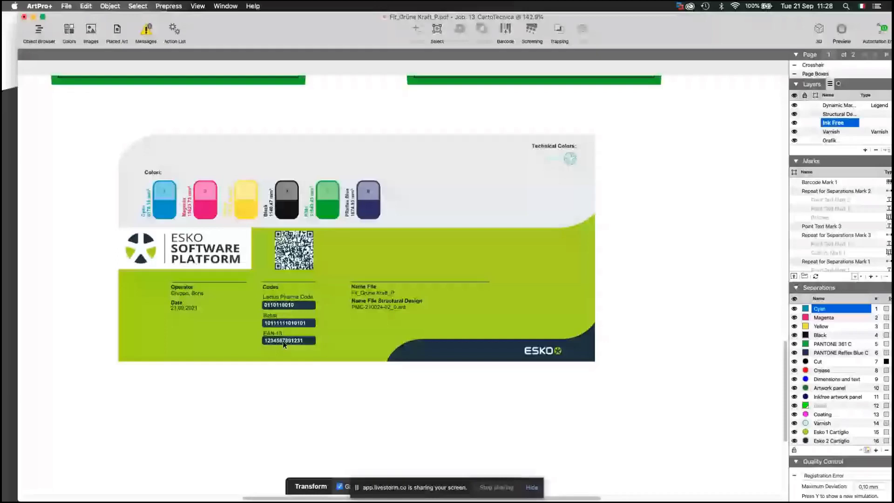
Examine the legend's structural design file name, barcode codes and technical colours
scroll(283, 341, "up", 5)
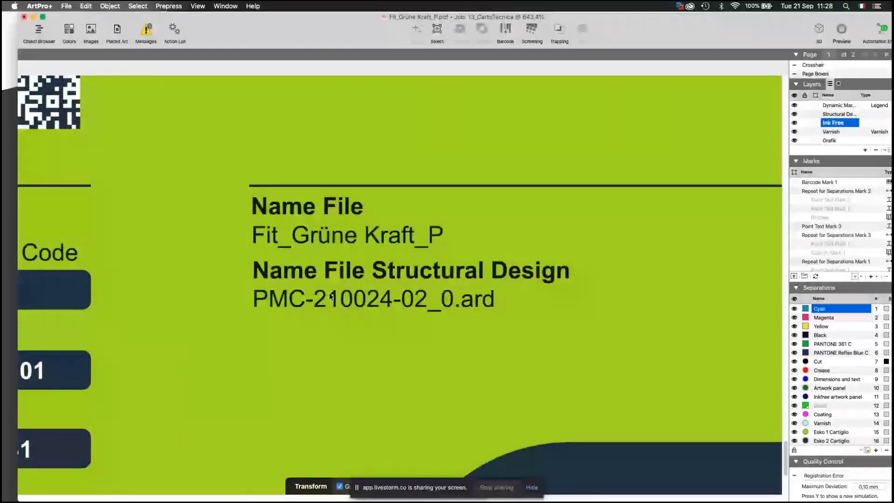
left_click(359, 304)
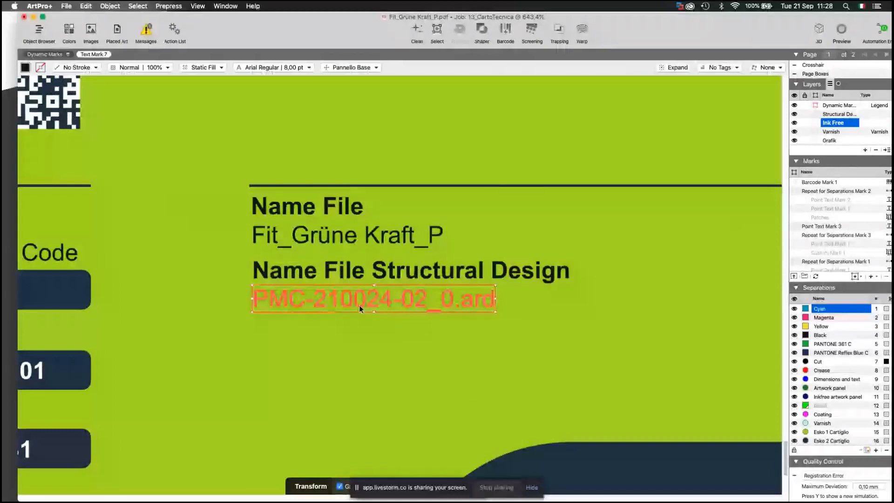
key("super+0")
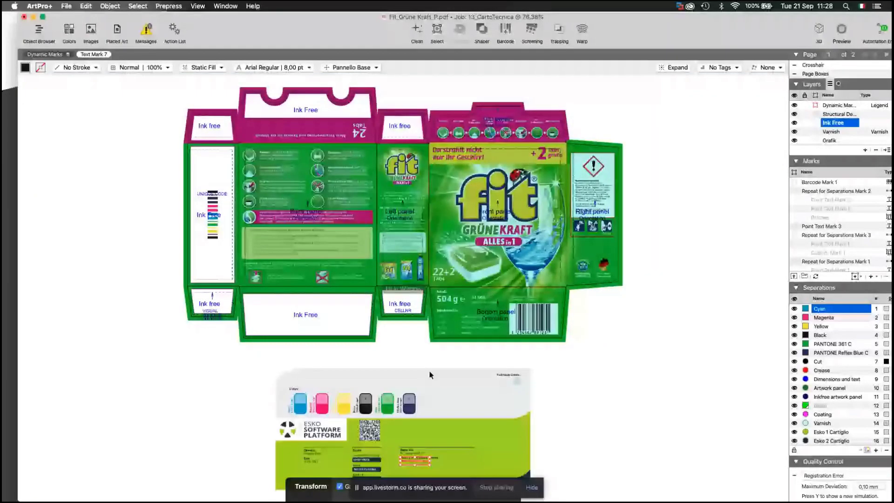
scroll(431, 375, "up", 3)
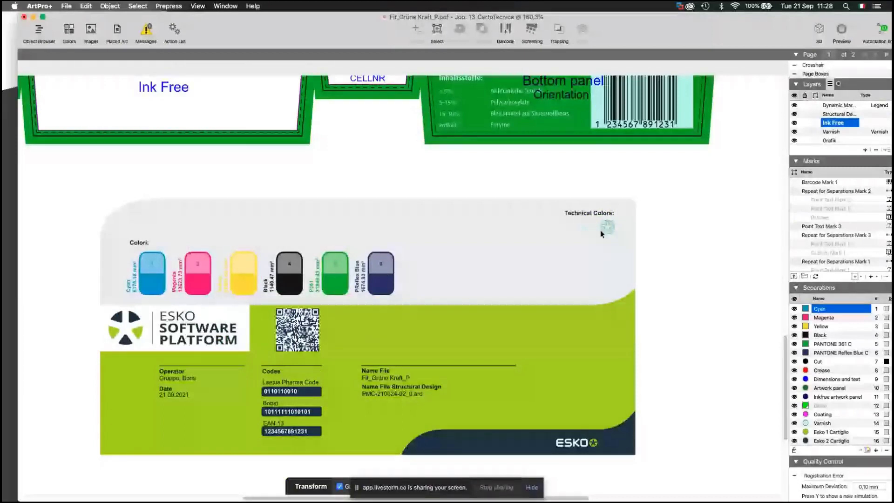
left_click_drag(684, 37, 661, 37)
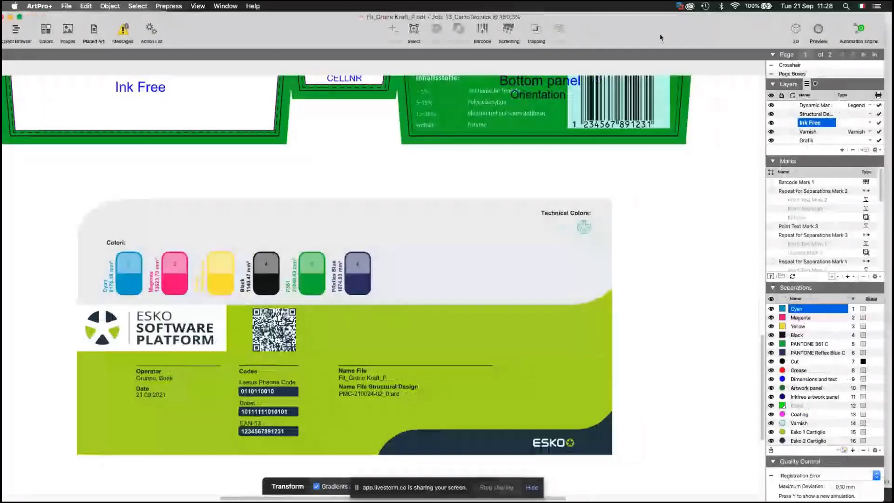
Set the printing method of the PANTONE Reflex Blue C separation to Thermal in the ink setup
left_click(871, 299)
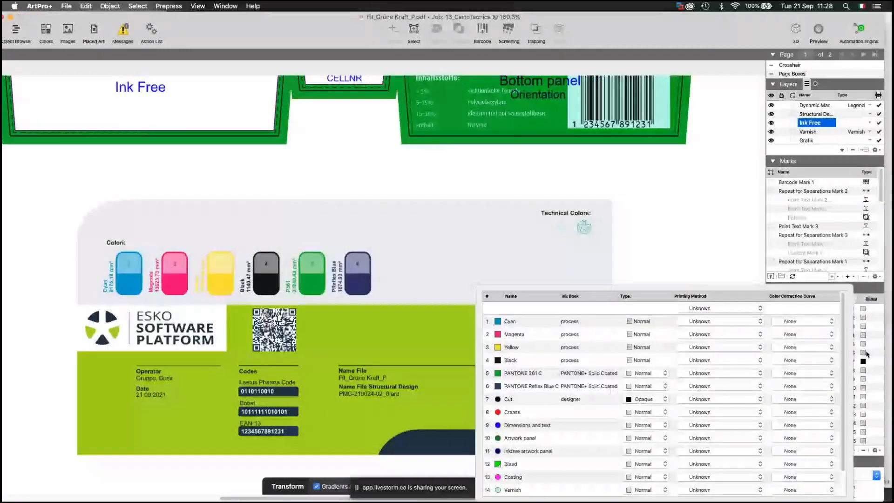
left_click(717, 360)
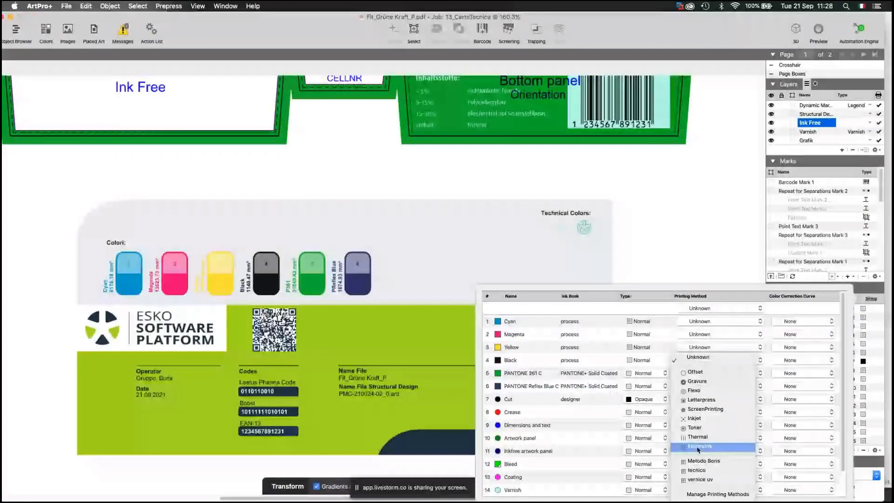
left_click(698, 436)
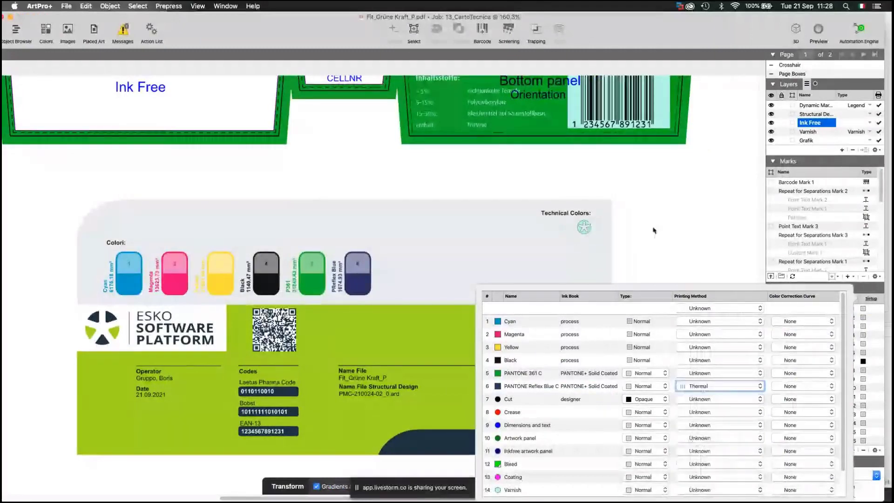
left_click(660, 232)
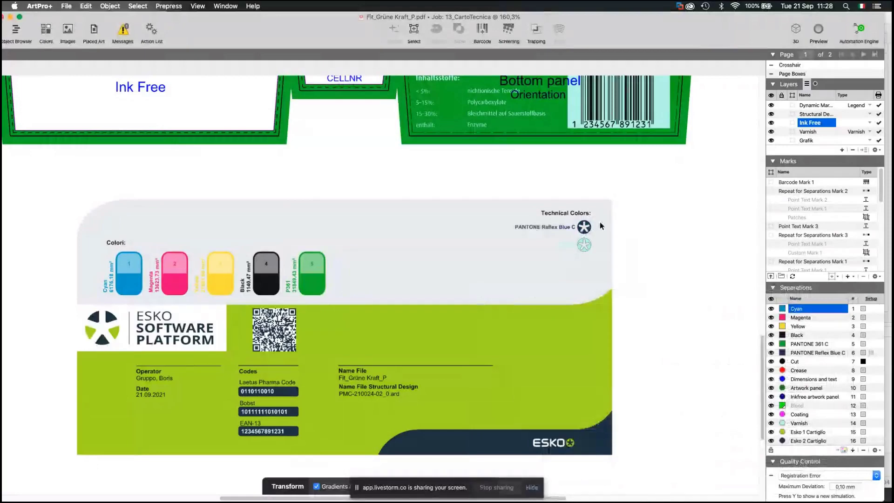
Set the printing method of the PANTONE Reflex Blue C separation to Offset
left_click(871, 352)
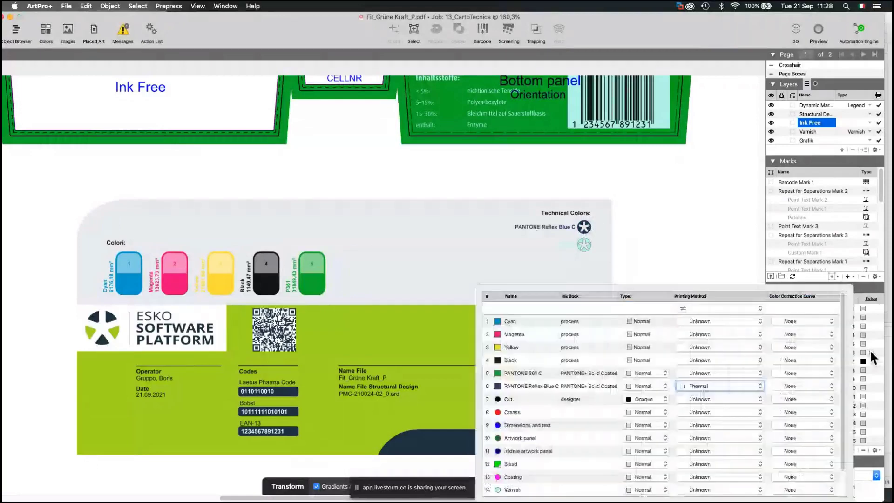
left_click(719, 386)
left_click(712, 315)
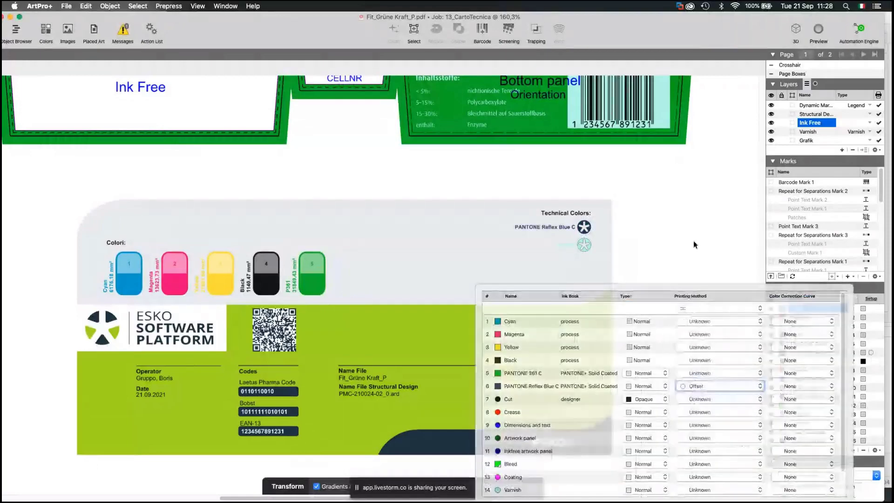
left_click(694, 241)
Place the PMC-210024-02_0.ARD structural design on page 2 and align it with the existing cut lines
key("super+0")
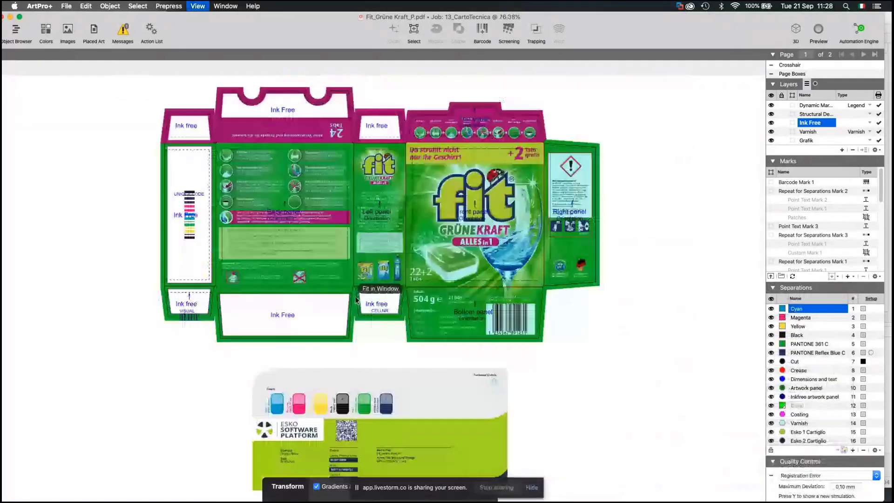
scroll(600, 376, "down", 2)
scroll(508, 336, "down", 3)
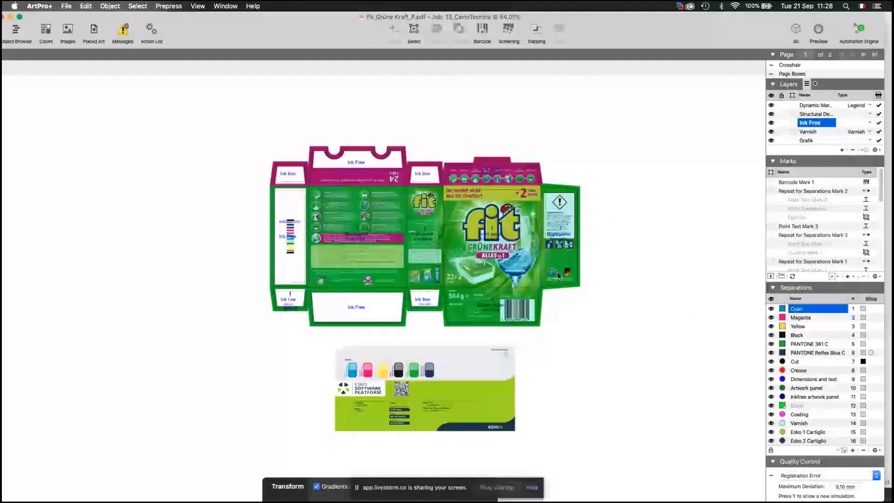
key("Page_Down")
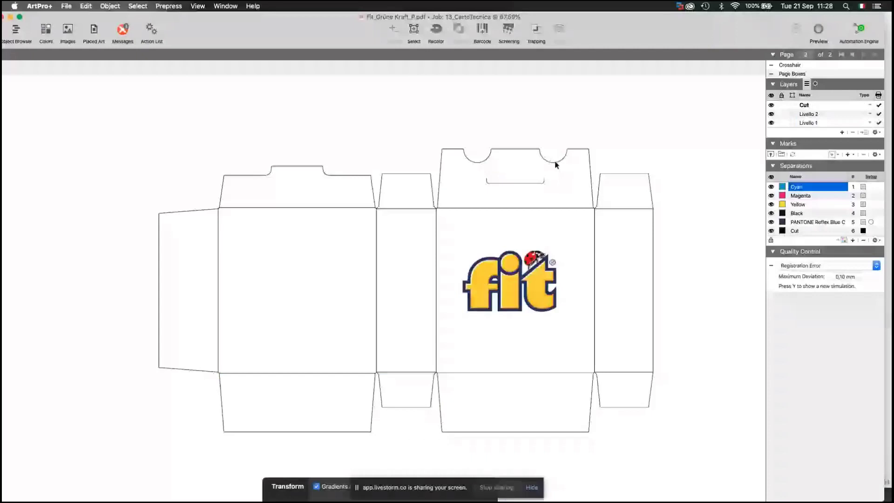
left_click(555, 162)
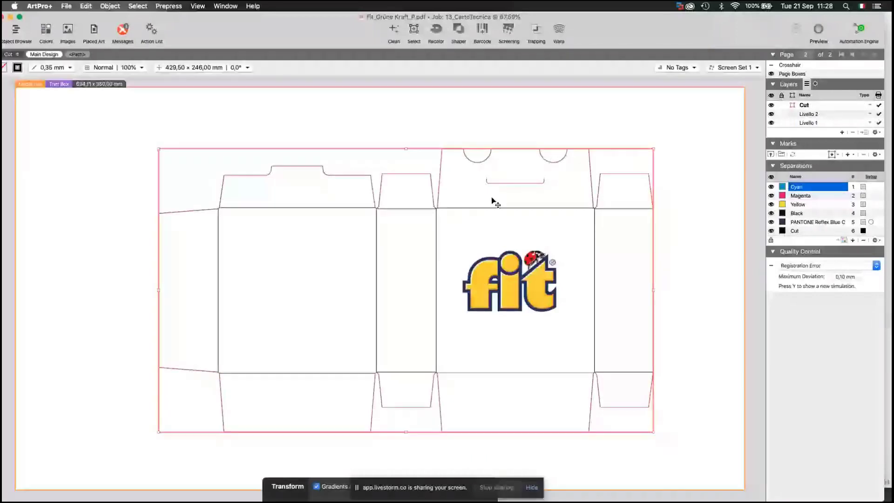
key("super+s")
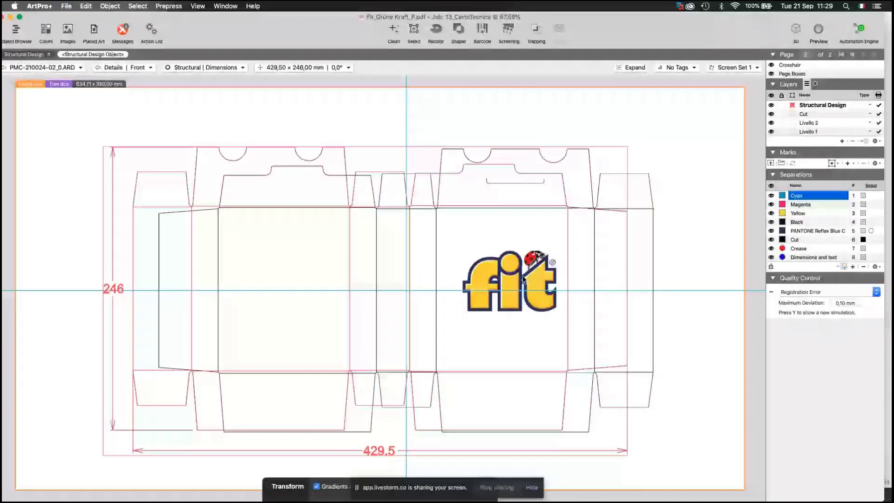
left_click_drag(524, 280, 486, 280)
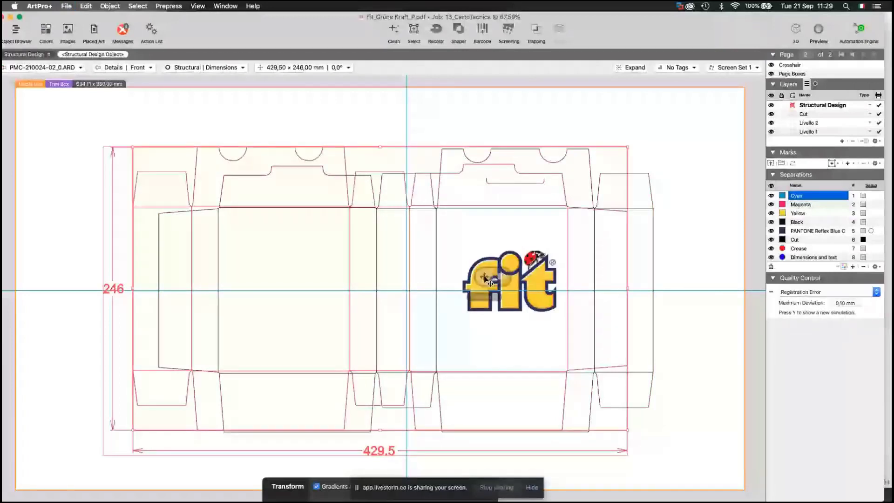
left_click_drag(488, 280, 513, 282)
Delete the old Cut layer on page 2 and set the structural design's print side to Back
left_click(822, 114)
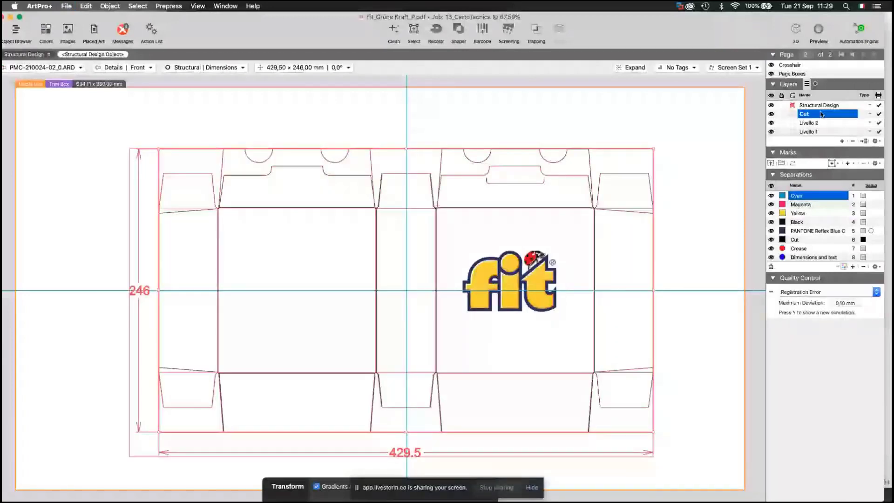
left_click(853, 141)
left_click(123, 68)
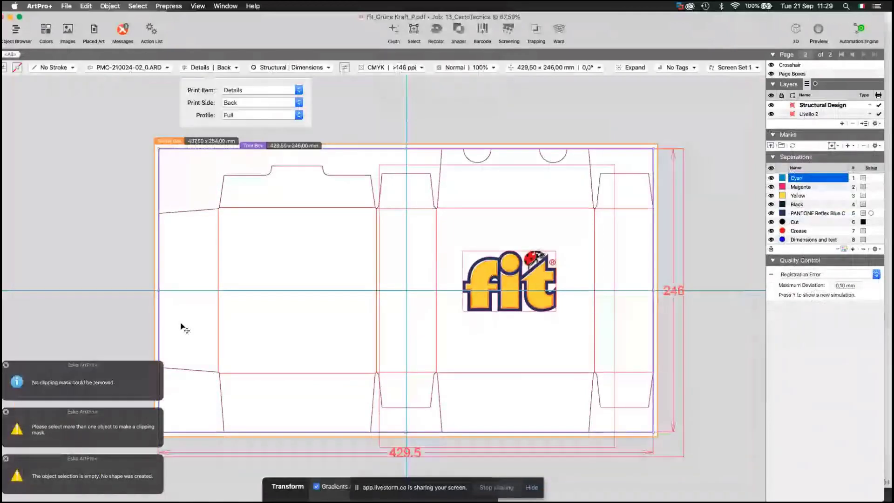
left_click(359, 115)
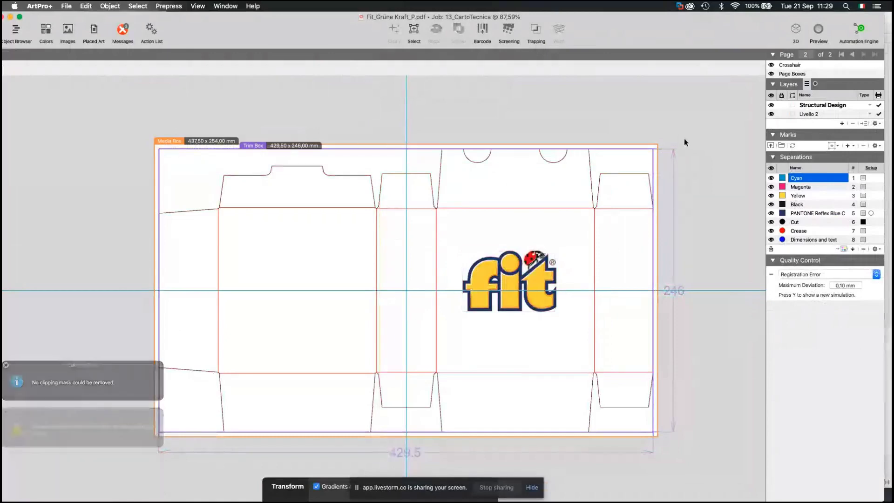
Limit the structural design on page 1 to its lines and overall dimensions, and save the document
left_click(842, 55)
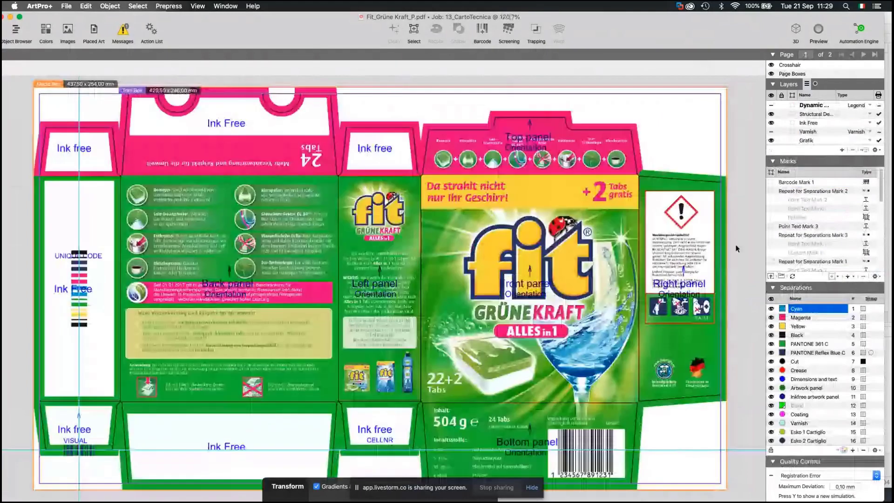
key("super+minus")
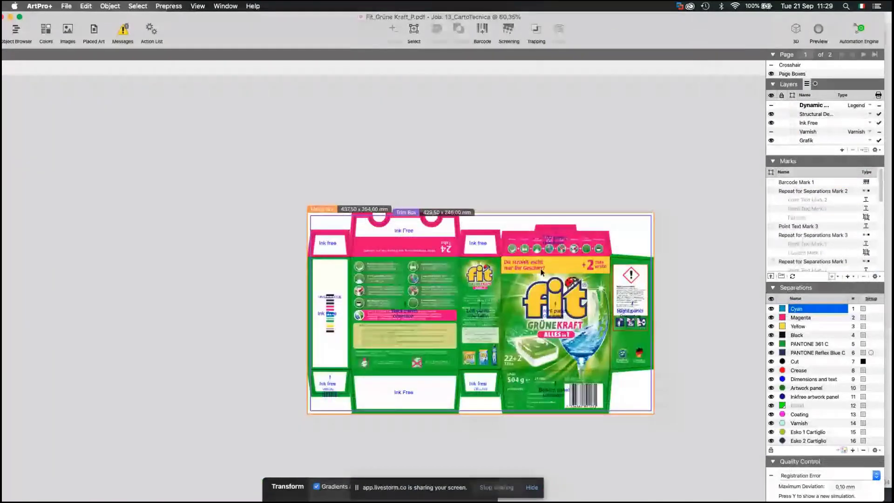
left_click(793, 115)
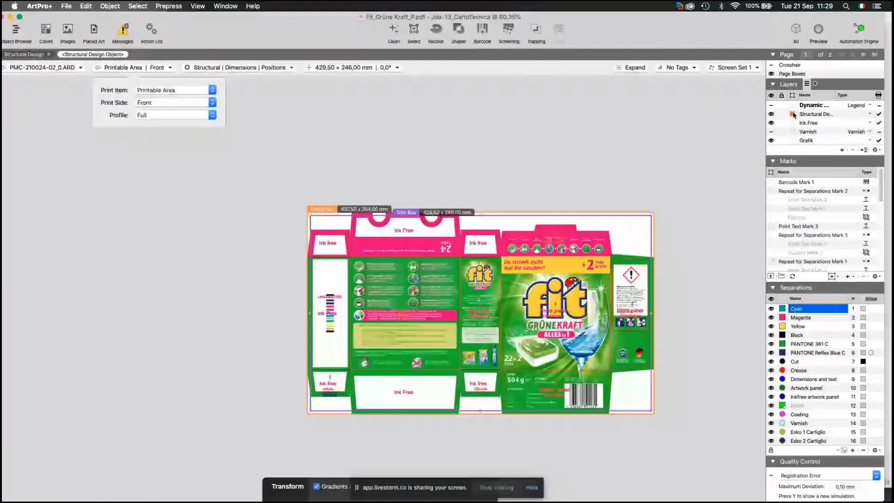
left_click(356, 174)
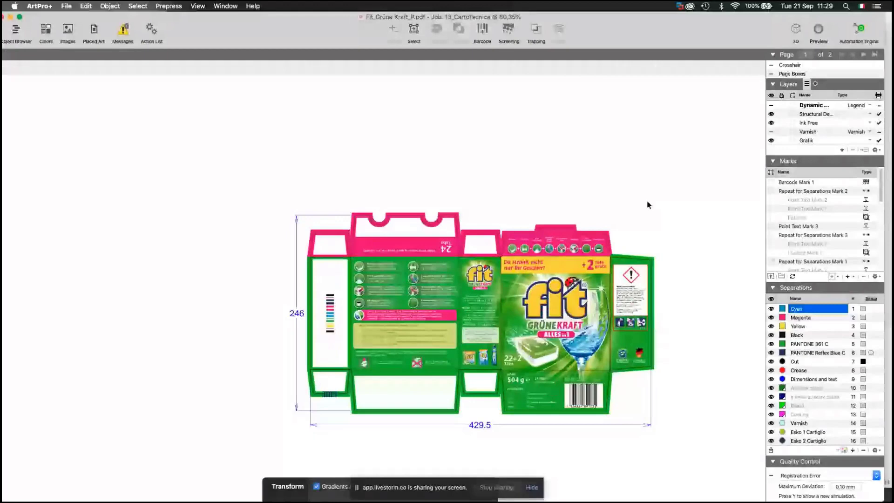
scroll(648, 205, "right", 3)
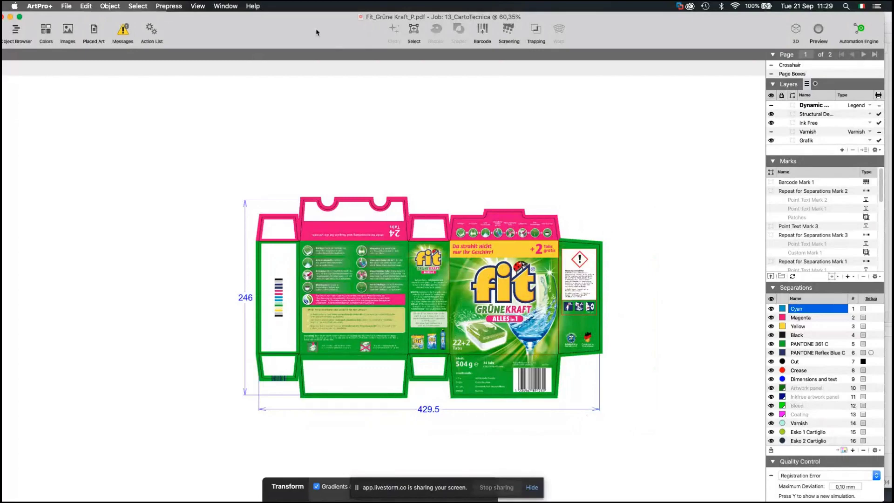
key("super+s")
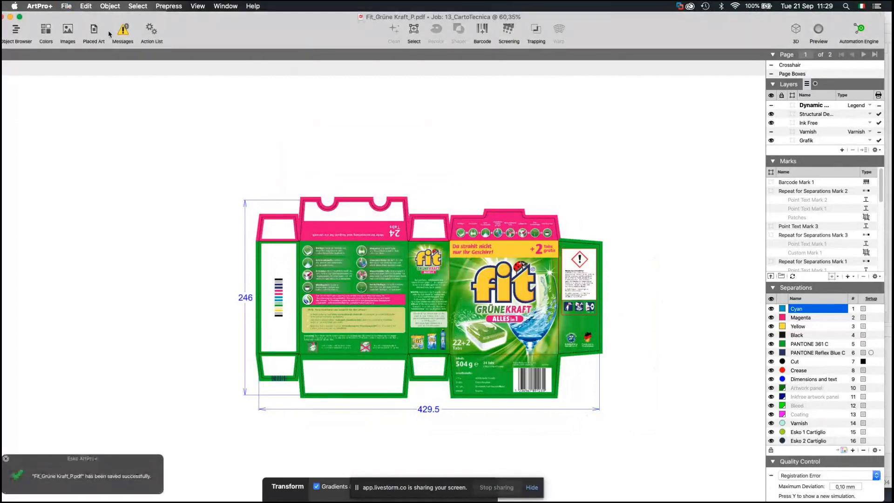
Switch to Automation Engine Pilot and open PMC-210024-02_0.MFG from the CAD folder in ArtPro+, importing its cutting data
left_click(35, 21)
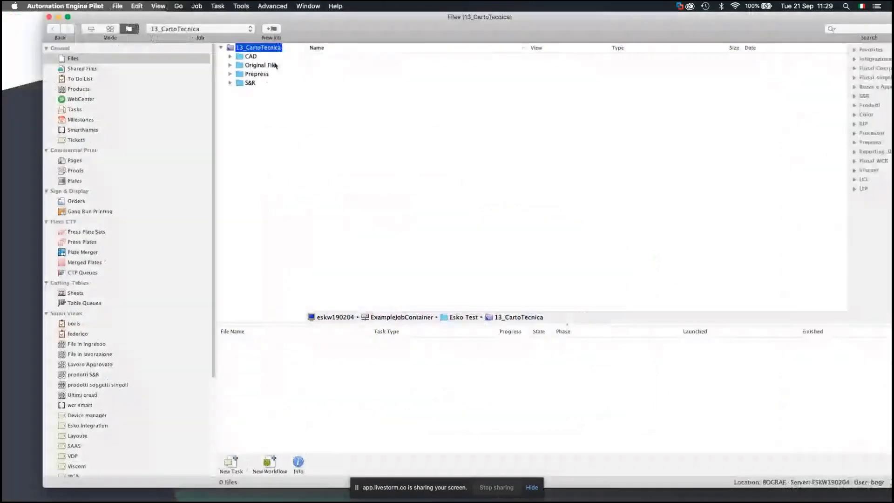
left_click(217, 57)
left_click(313, 66)
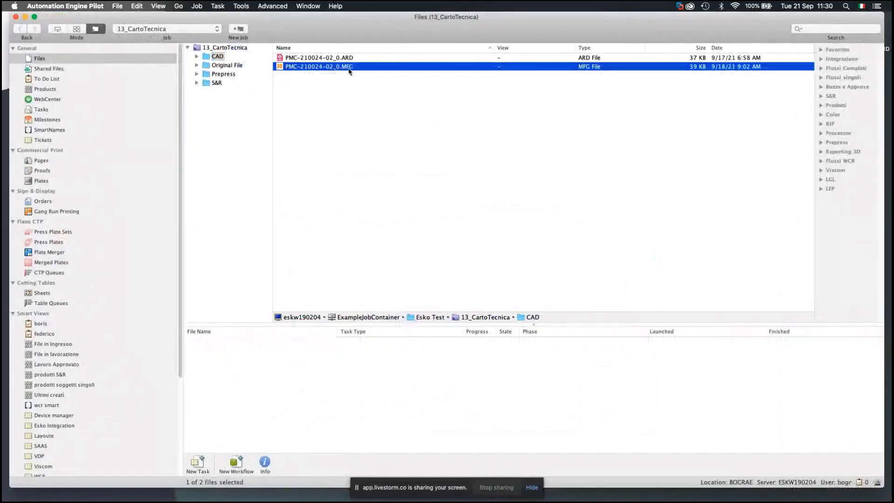
double_click(321, 69)
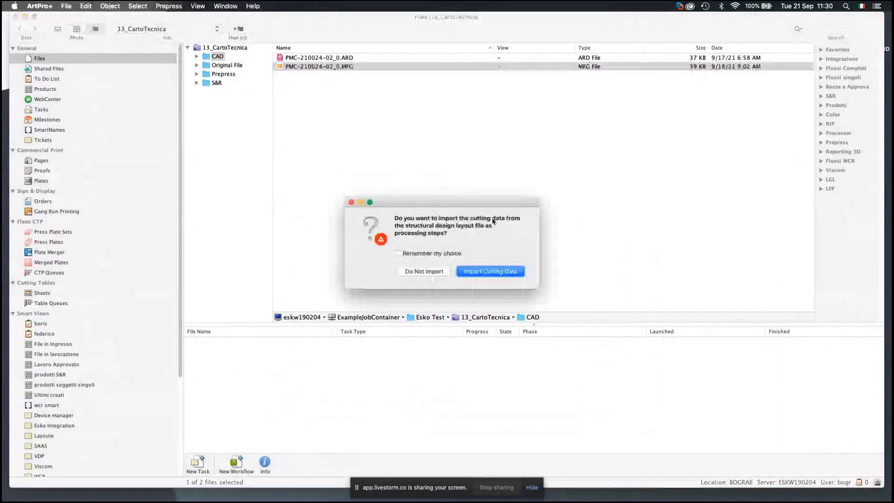
left_click(490, 274)
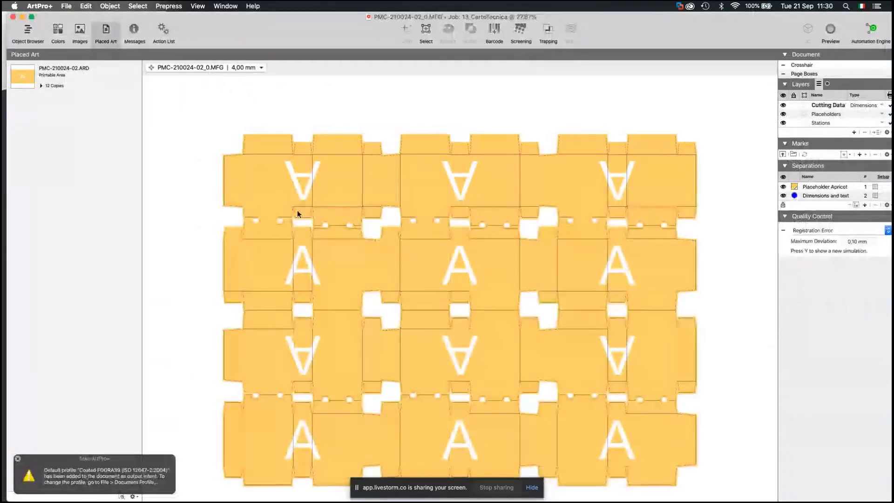
Highlight the placed copies of PMC-210024-02.ARD to examine the stations of the layout
left_click(38, 81)
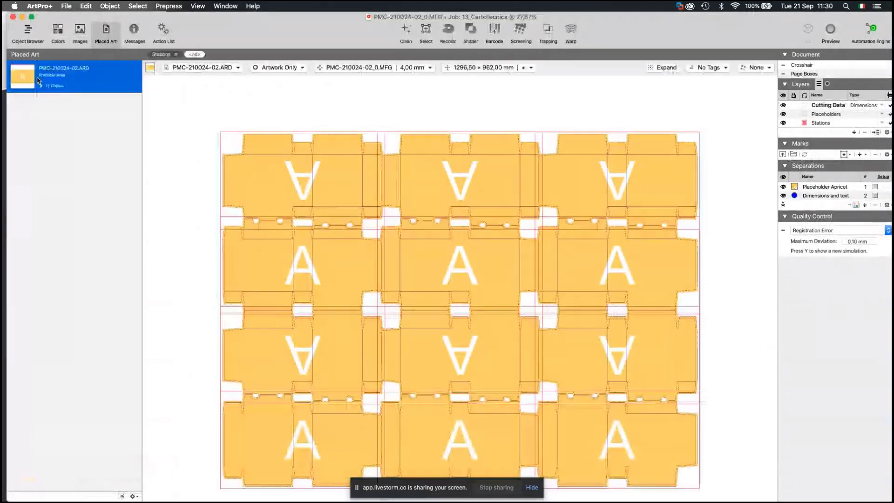
left_click(303, 114)
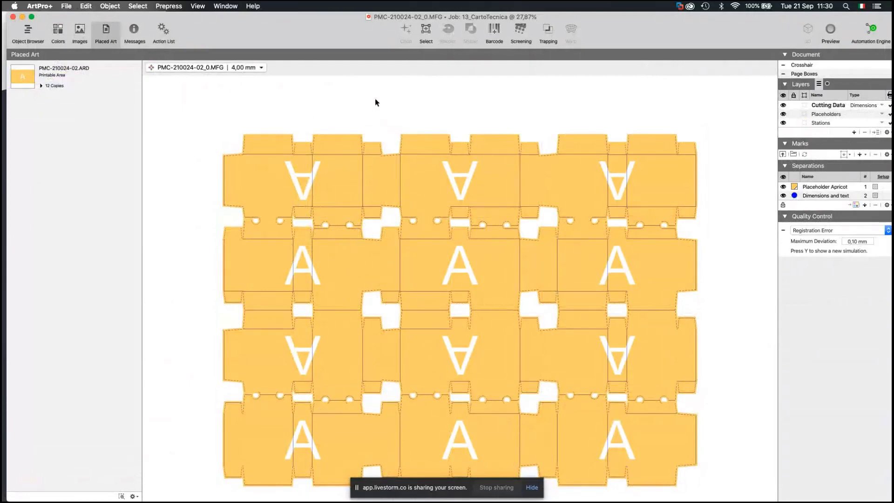
left_click_drag(340, 39, 334, 38)
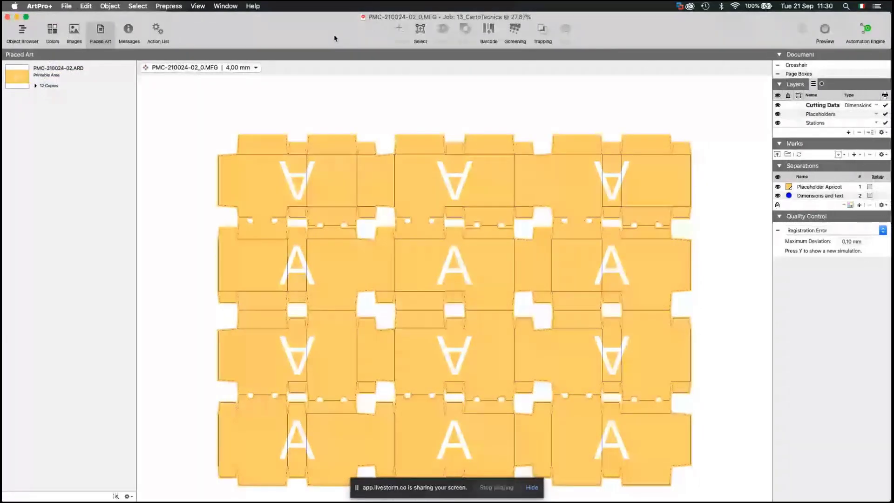
Isolate the Cutting Data layer to examine the layout's cutting lines, and show all layers again
left_click(778, 105, "alt")
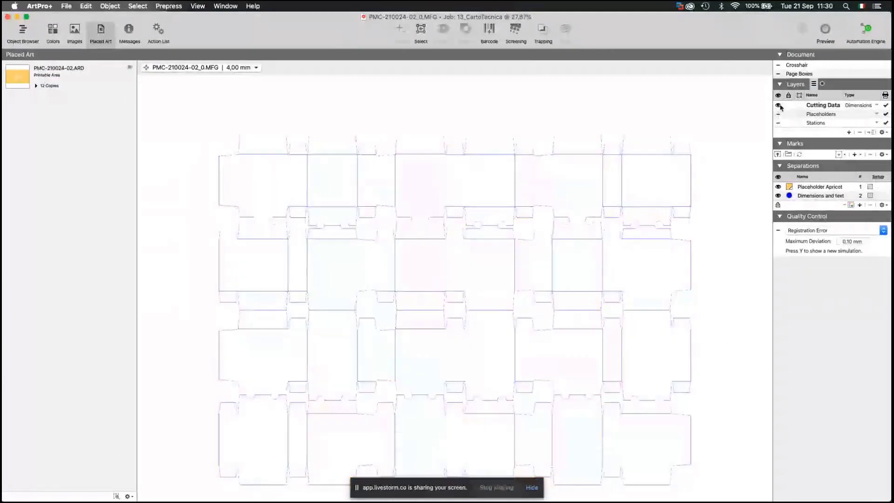
scroll(449, 256, "up", 5)
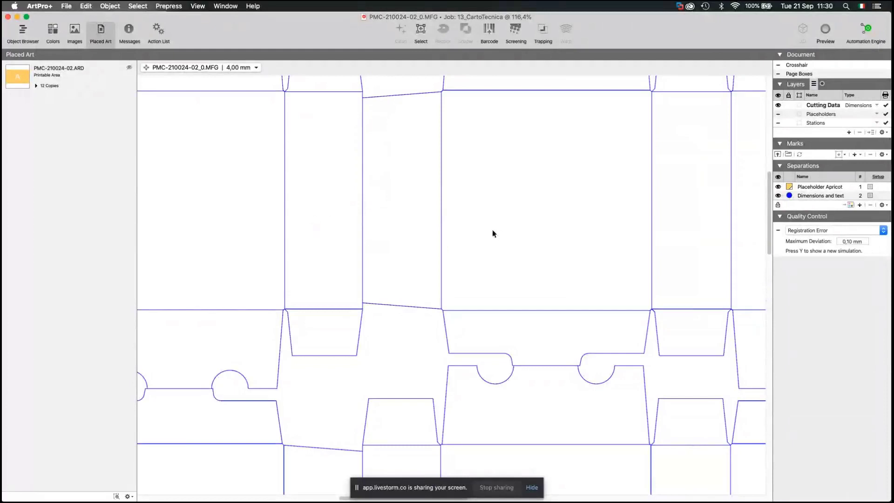
key("super+0")
left_click(779, 96)
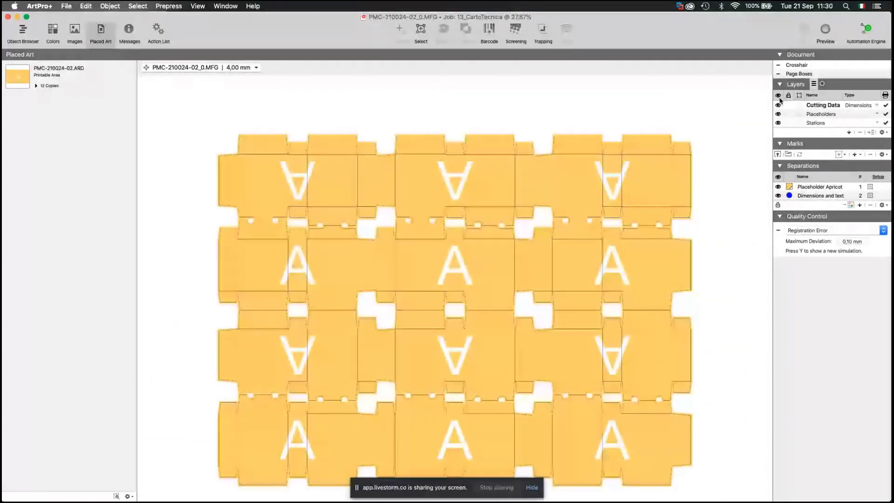
Toggle the visibility of the Placeholders layer and select its objects to examine where they sit
left_click(779, 114)
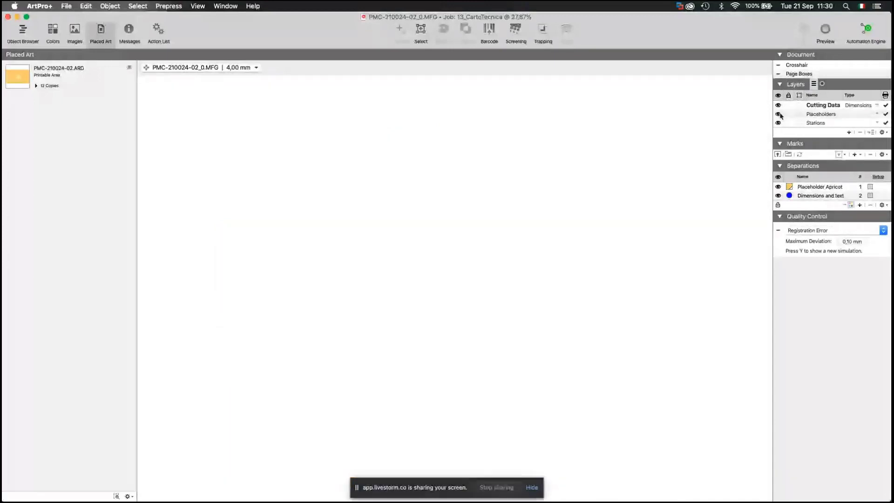
left_click(778, 114)
left_click(800, 114)
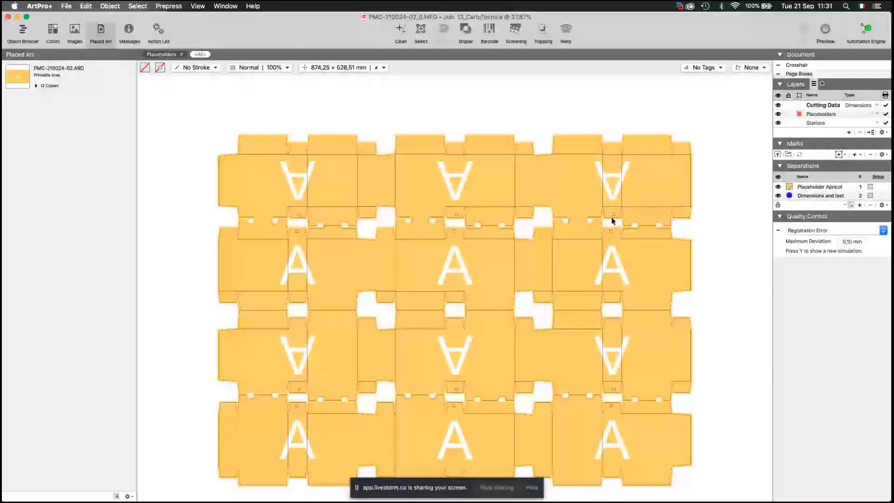
Replace all placed copies of PMC-210024-02.ARD with page 1 of Fit_Grüne Kraft_P.pdf from the Prepress folder, keeping the link to the file
left_click(755, 278)
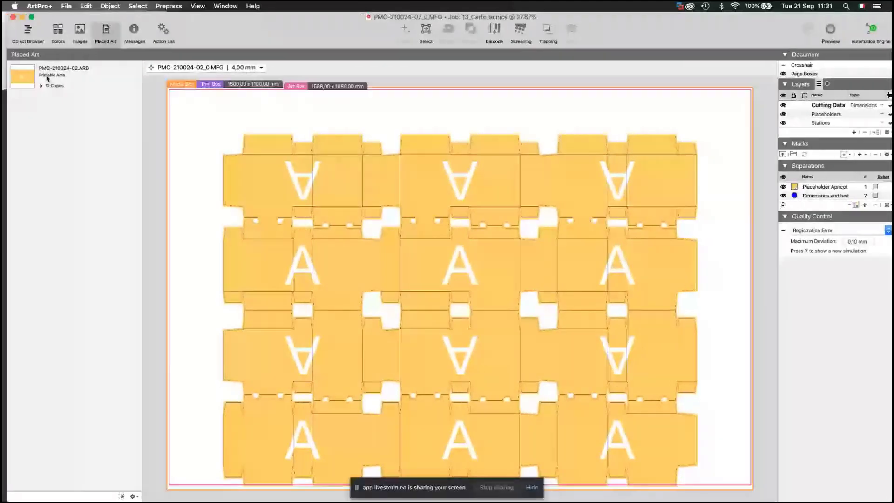
left_click(47, 78)
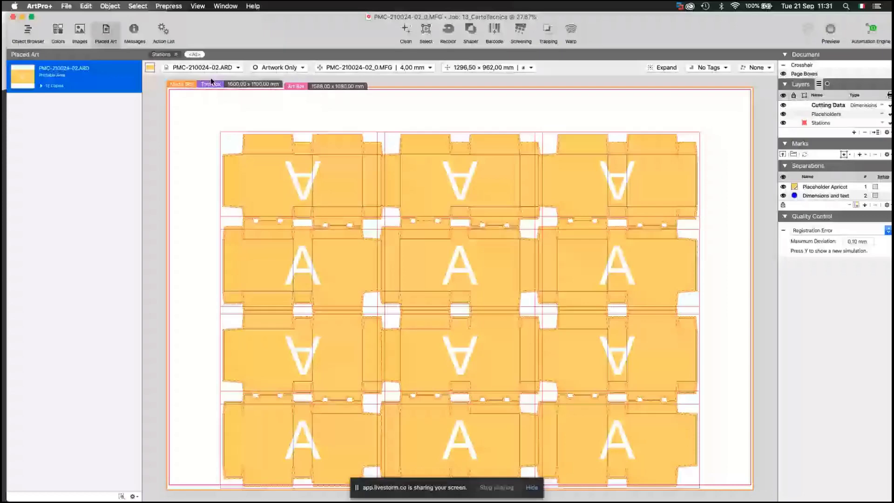
left_click(207, 68)
left_click(298, 93)
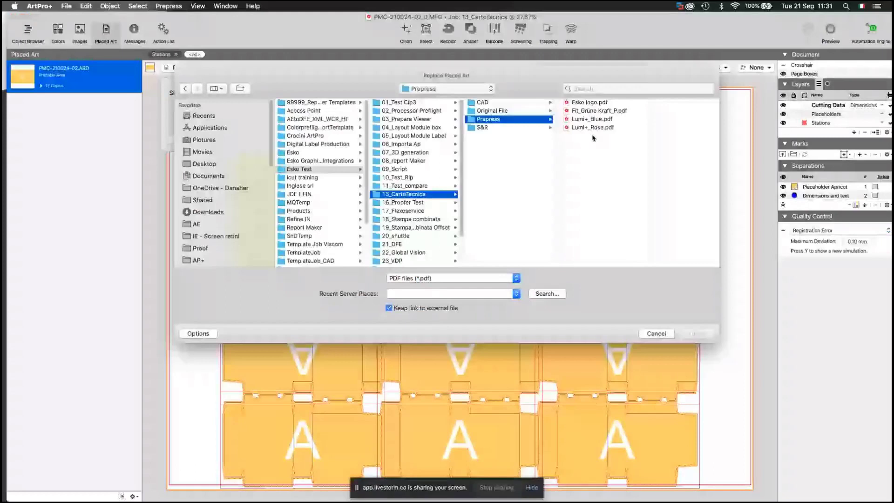
double_click(599, 111)
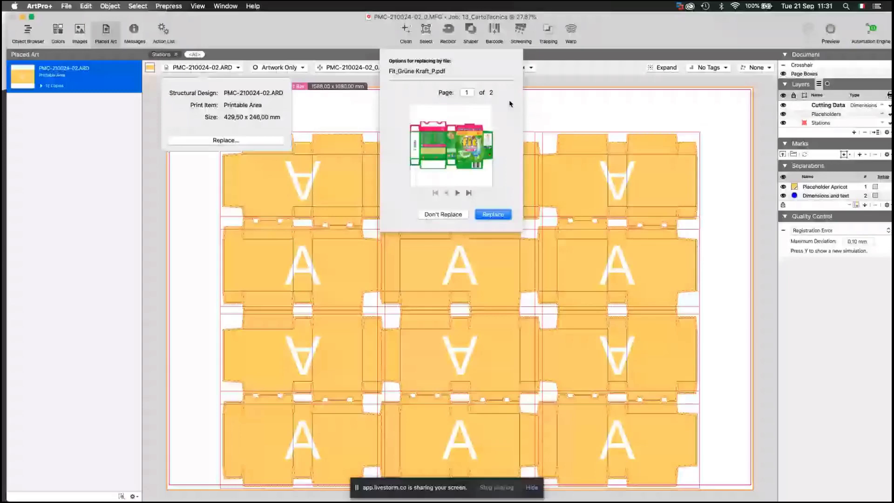
left_click(458, 193)
left_click(446, 193)
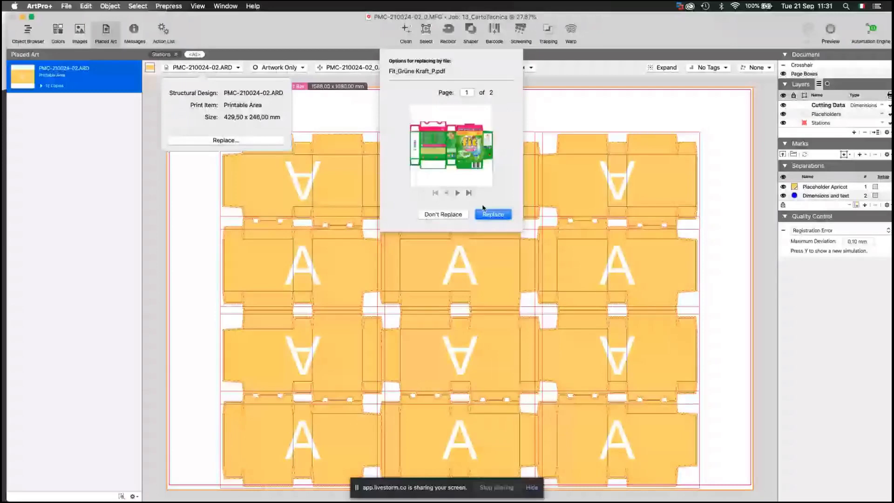
left_click(485, 213)
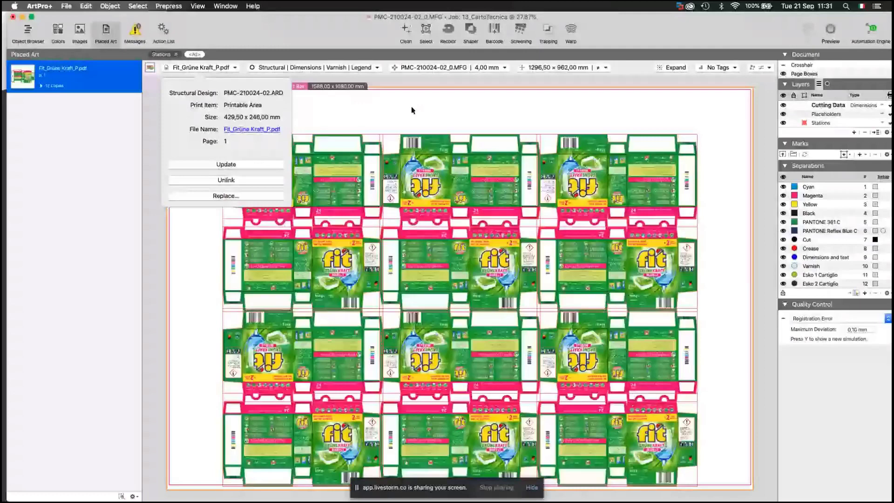
Create the layout's back page with the Turn option, and return to page 1
left_click(412, 110)
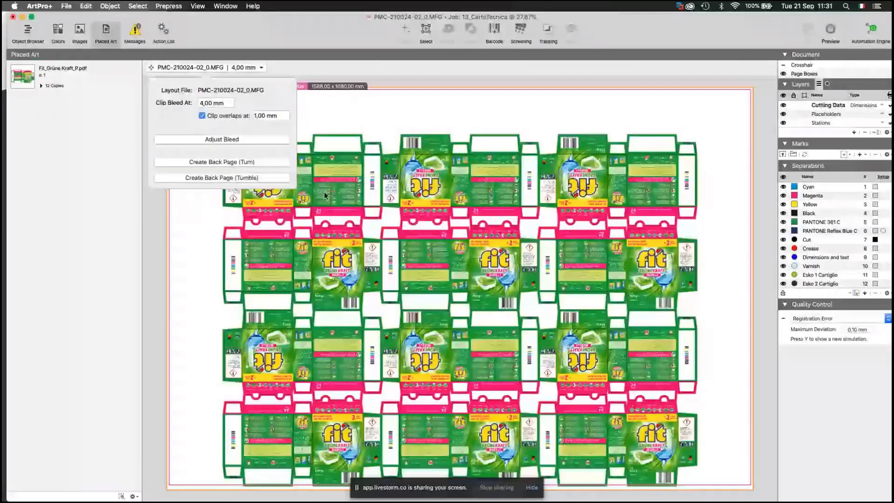
left_click(220, 163)
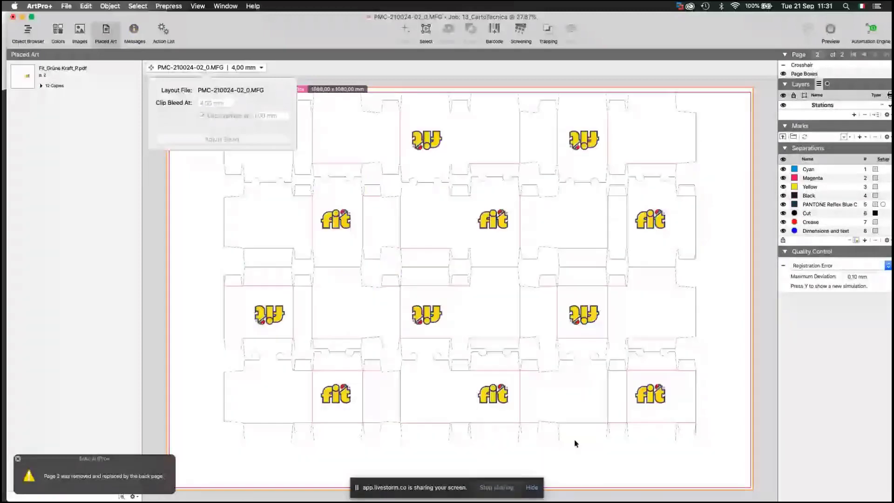
left_click(863, 55)
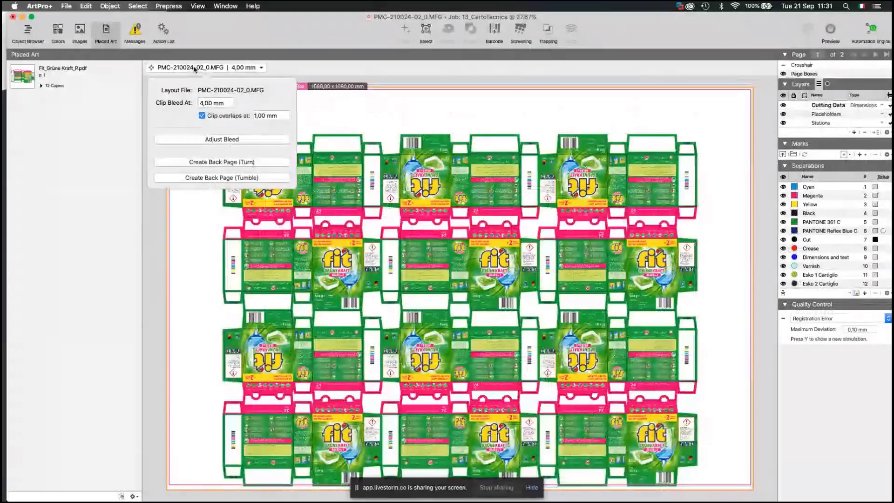
left_click(399, 107)
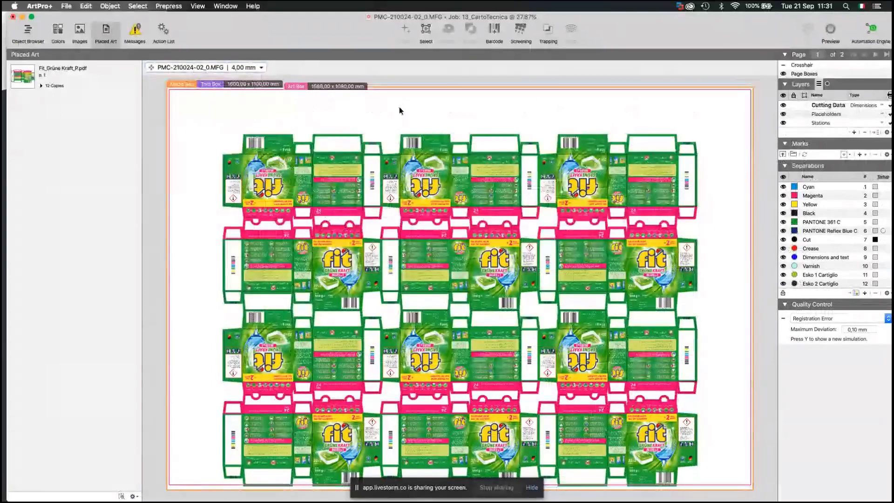
Replace the artwork of the four stations in the layout's right-hand column with Lumi+_Blue.pdf
left_click(605, 175)
left_click(612, 283, "shift")
left_click(612, 354, "shift")
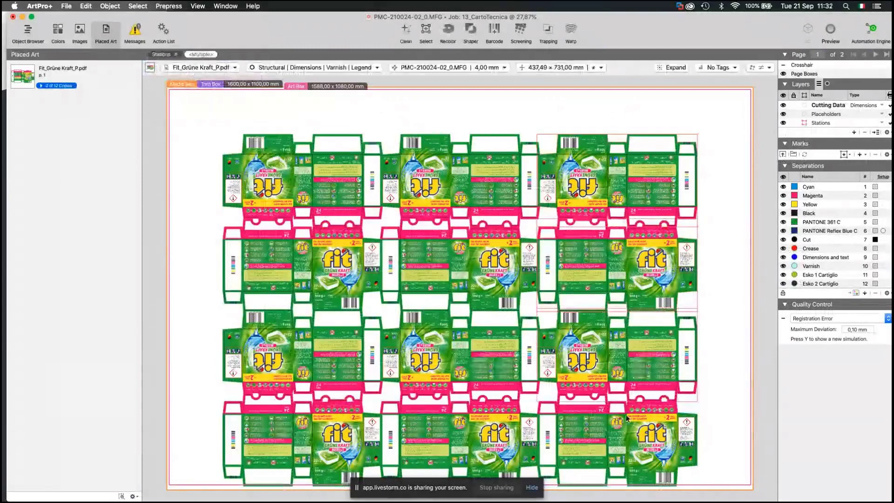
left_click(613, 442, "shift")
left_click(228, 68)
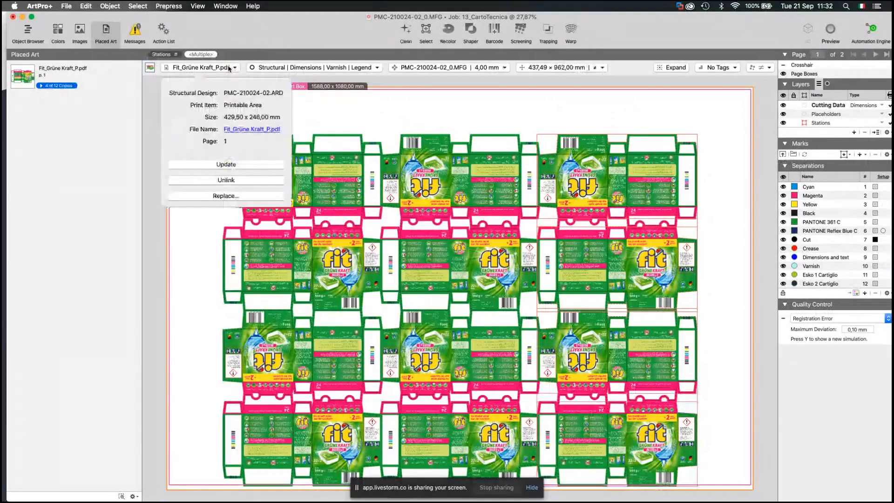
left_click(226, 196)
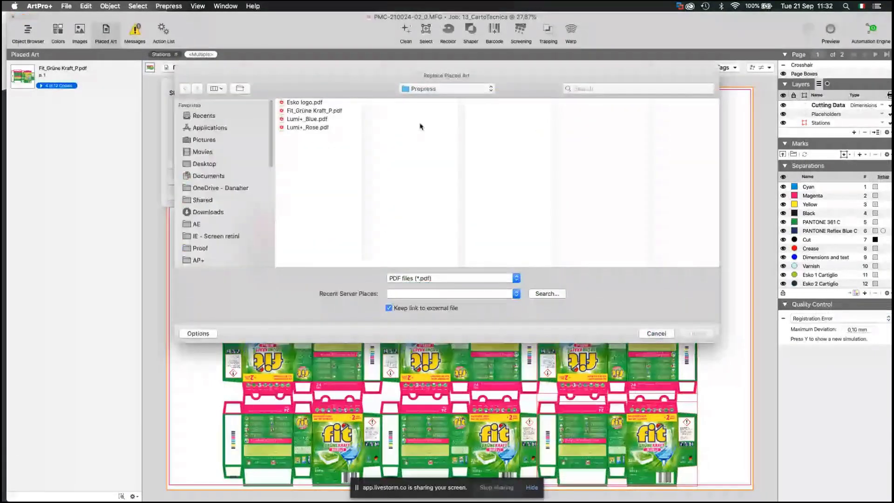
left_click(318, 120)
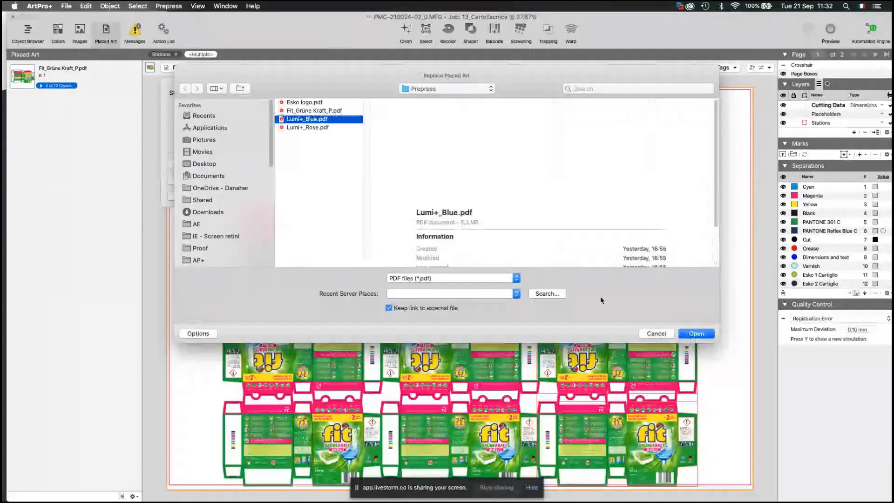
left_click(698, 333)
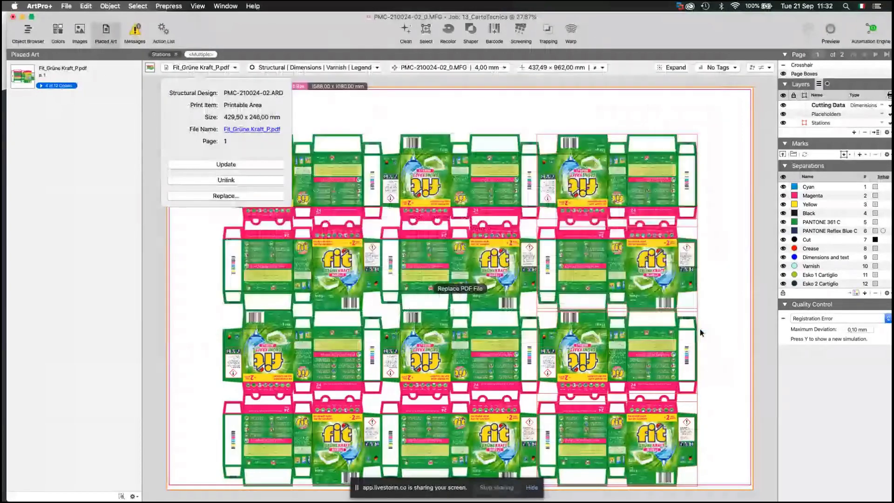
Replace the artwork of the four stations in the layout's middle column with Lumi+_Rose.pdf
left_click(469, 405, "shift")
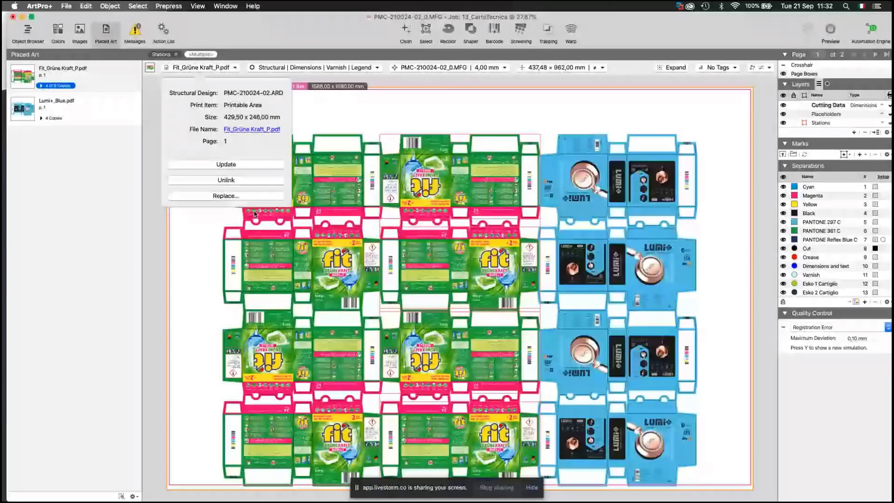
left_click(53, 132)
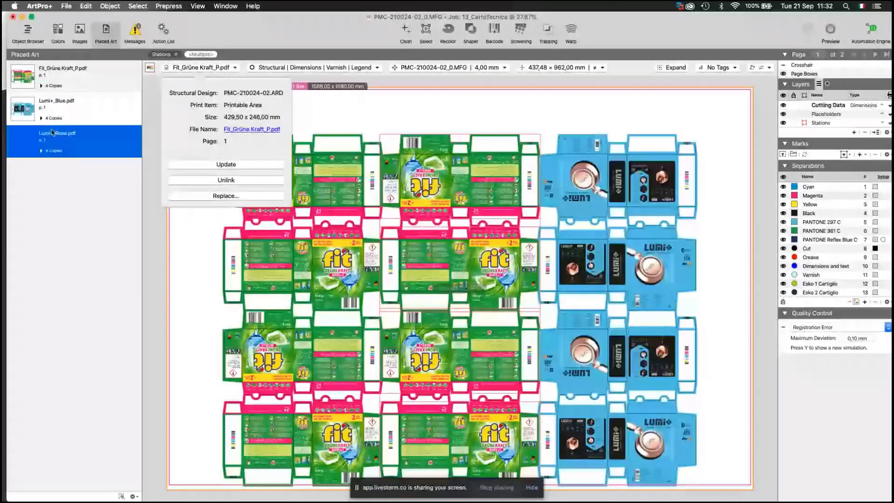
left_click(533, 135)
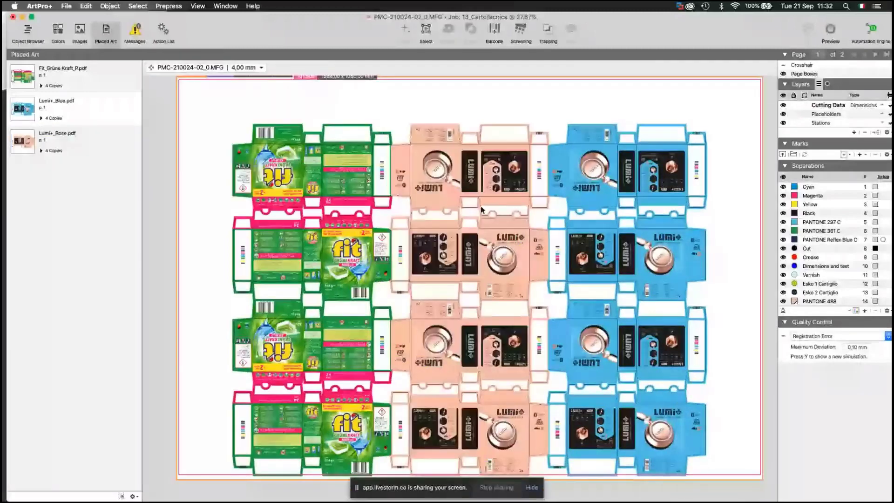
Start Adjust Bleed and redraw the bleed direction across the boundary between the green carton and the neighbouring rose carton in the upper row
left_click(106, 34)
left_click_drag(253, 198, 351, 204)
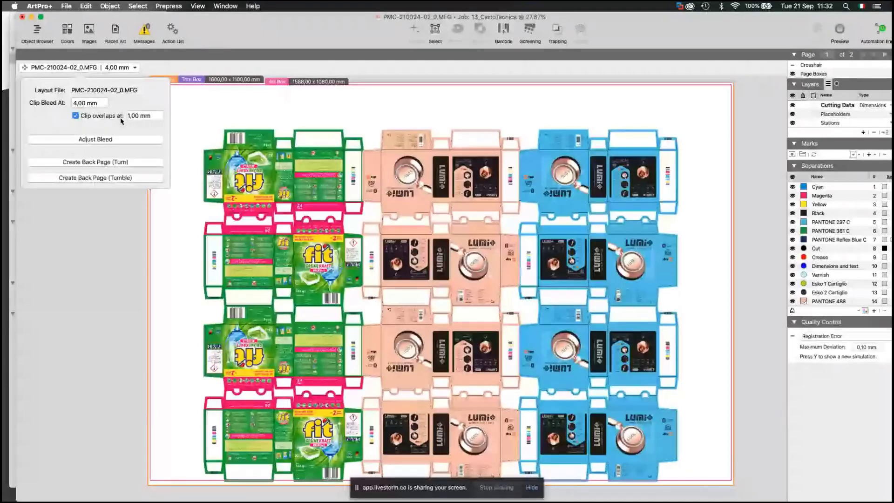
left_click(103, 140)
left_click(103, 141)
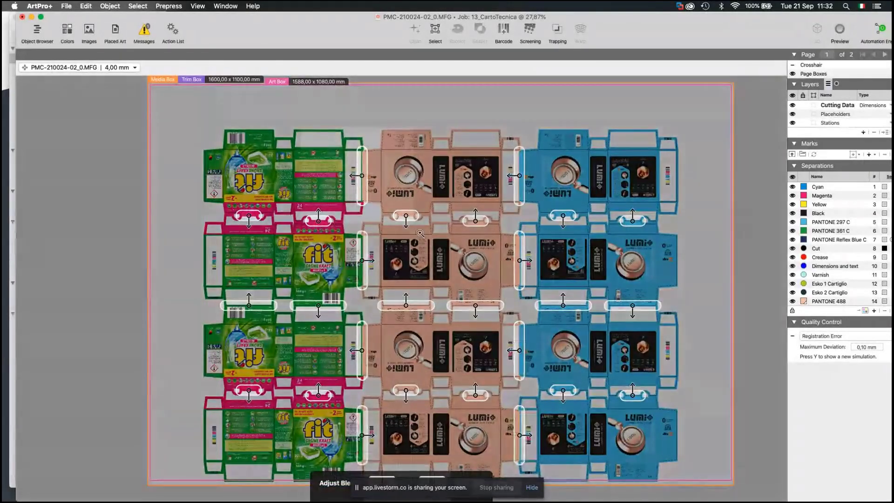
left_click(368, 255)
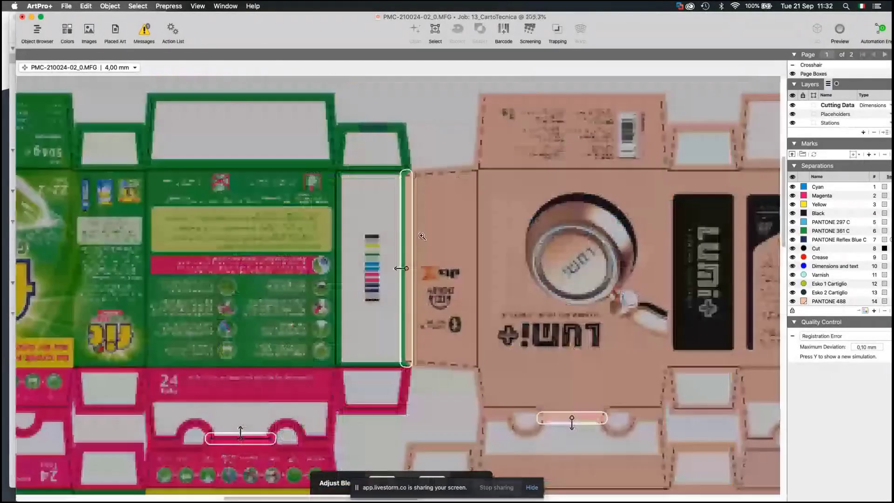
left_click(393, 236)
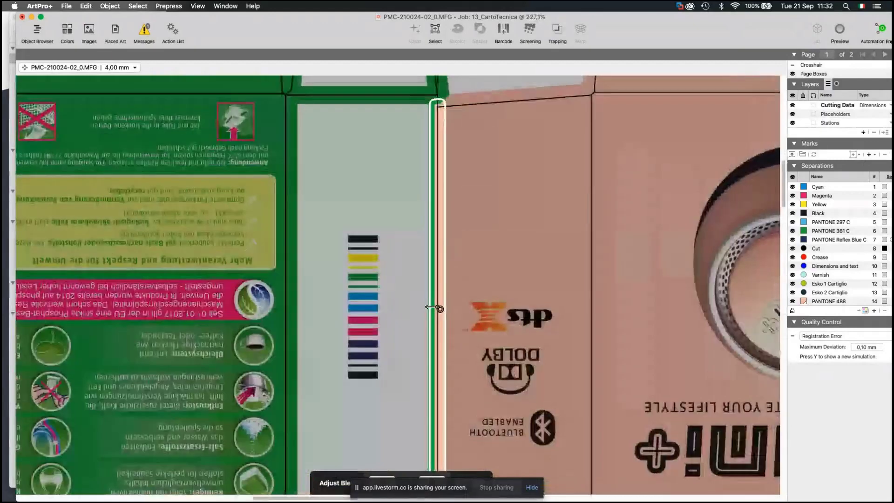
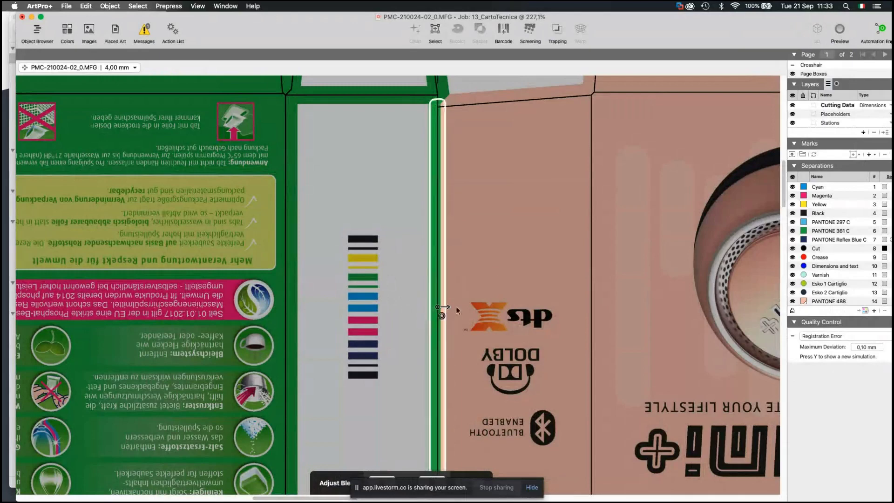
left_click(439, 394)
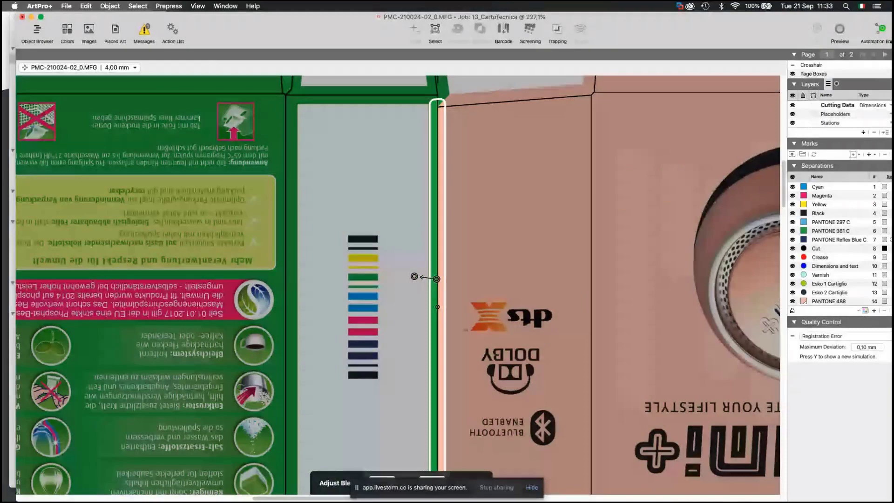
left_click(414, 276)
Go through the remaining bleed conflicts across the whole layout and finish the bleed adjustment
key("super+0")
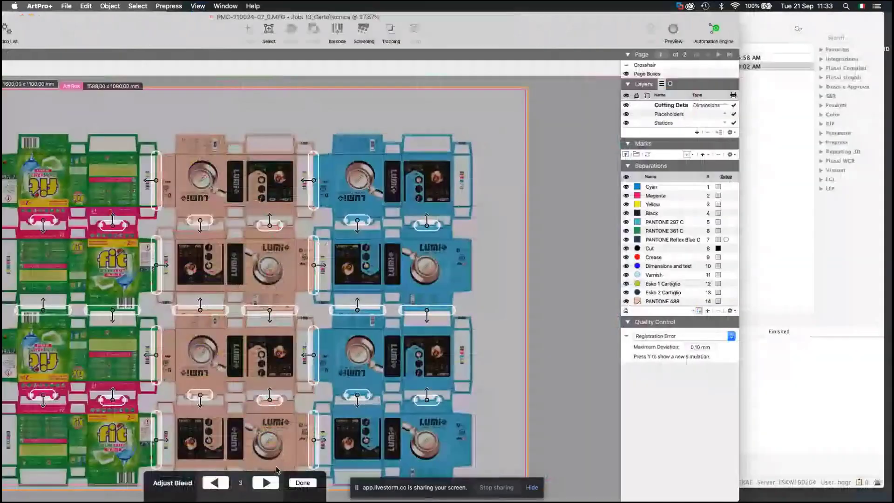
left_click(303, 483)
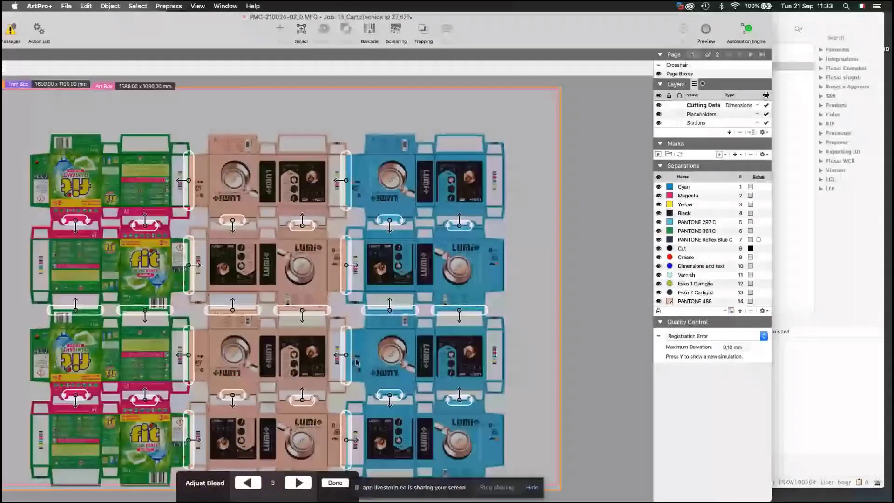
left_click(300, 483)
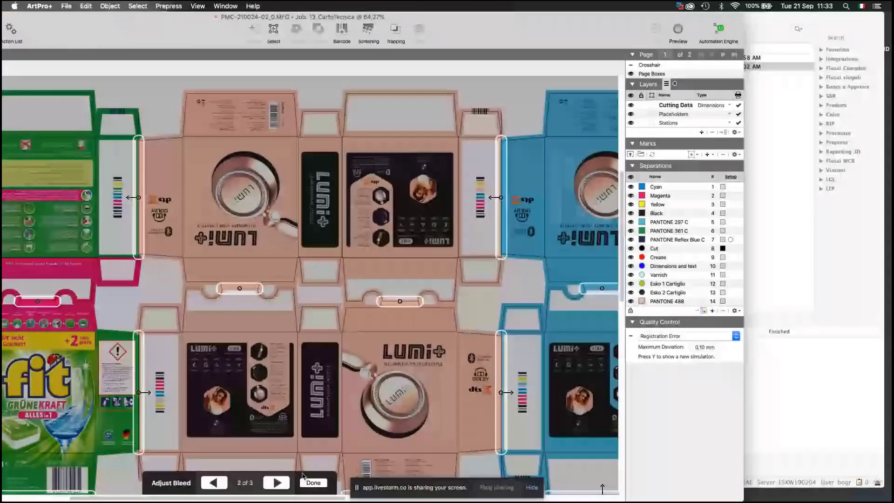
left_click(308, 482)
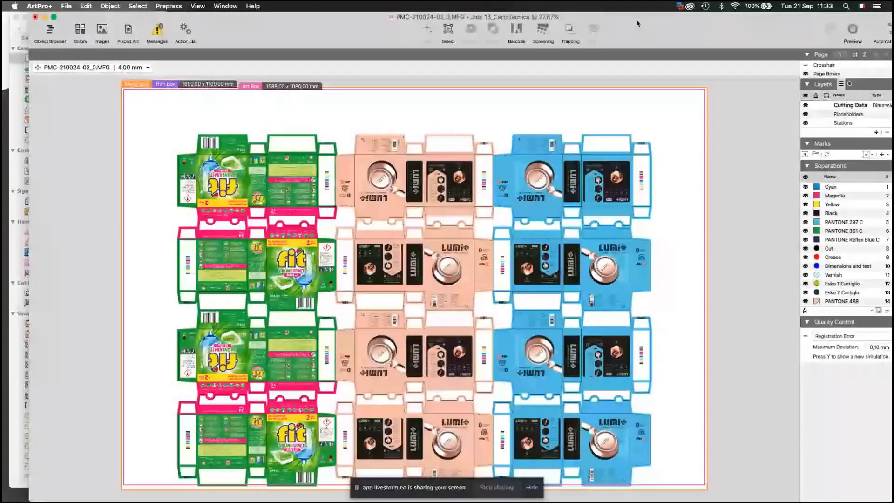
Load the Standard Heidelberg Control Strip 6 Colors mark set and examine the color strip along the sheet's lower edge
left_click_drag(637, 20, 642, 18)
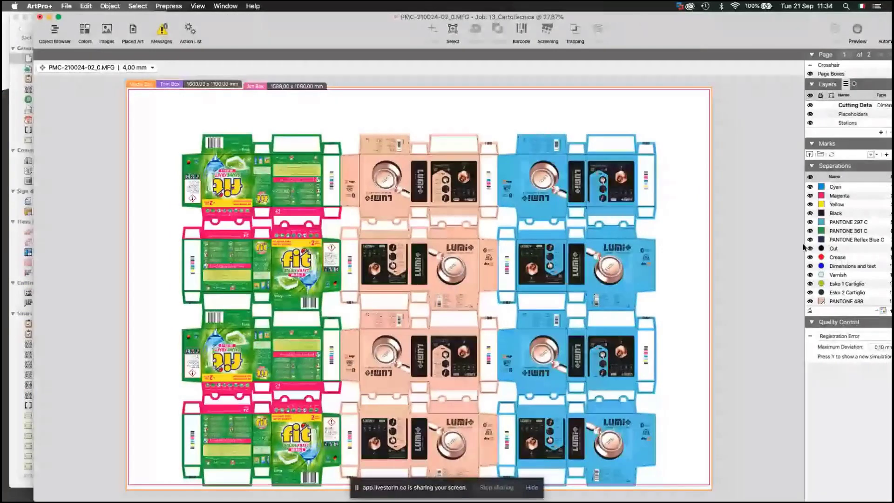
left_click_drag(815, 19, 785, 18)
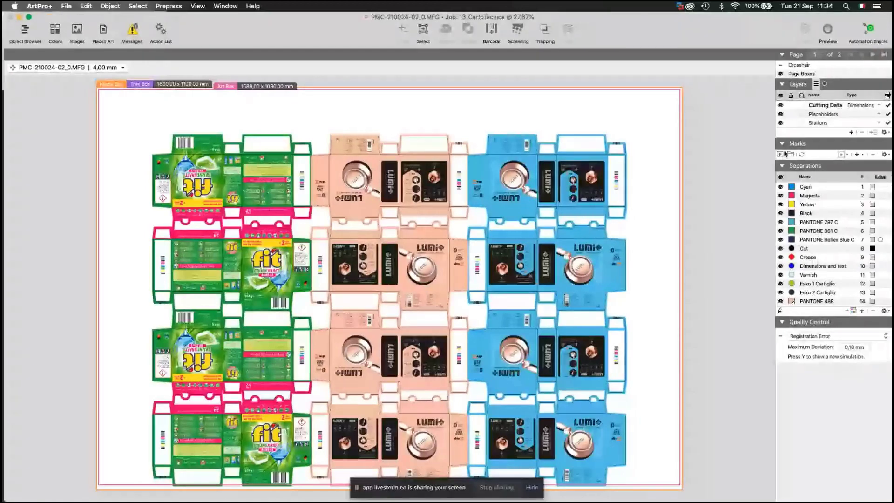
left_click(785, 153)
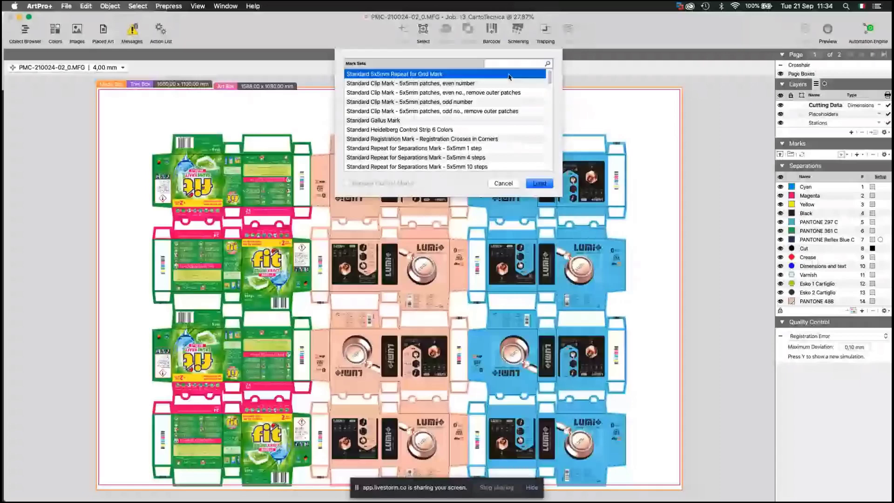
left_click(354, 130)
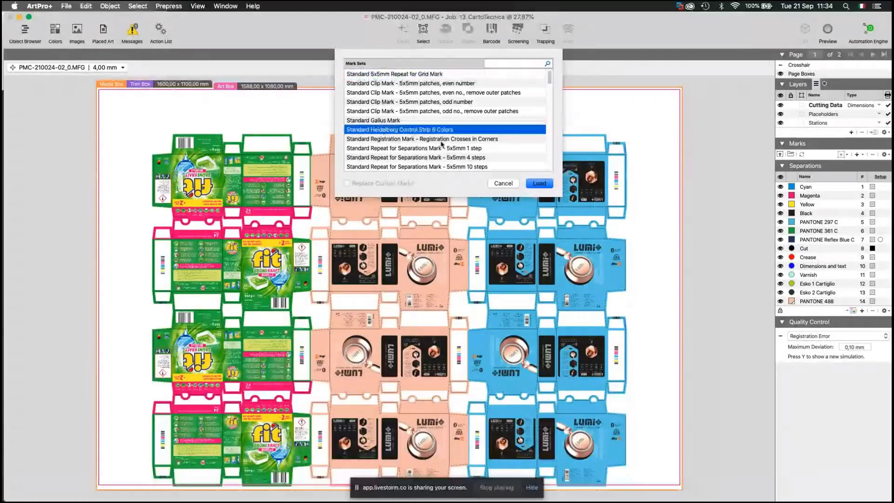
left_click(545, 184)
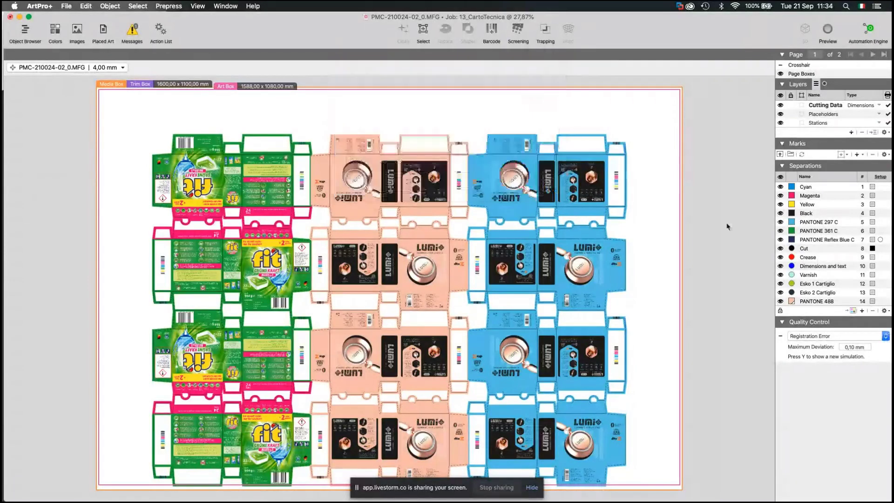
left_click(719, 228)
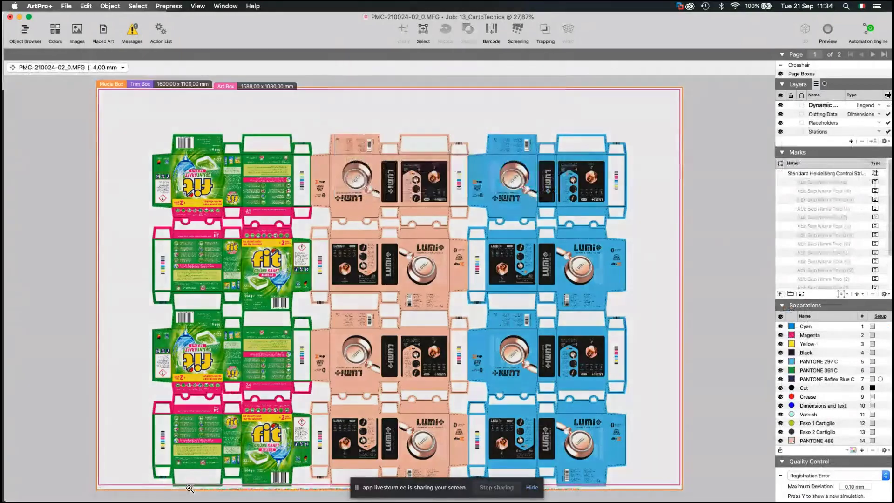
left_click(190, 489)
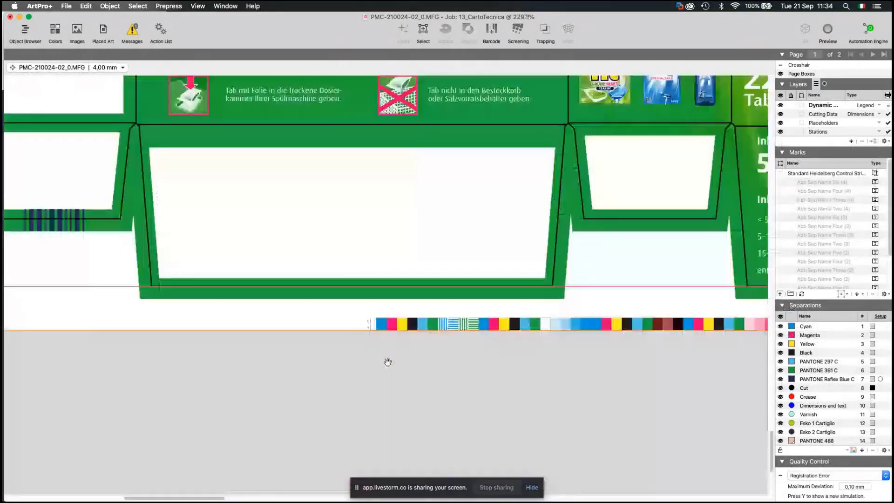
Anchor the Standard Heidelberg Control Strip 6 Colors mark to the trim box's upper centre with a vertical offset of 6 mm
left_click(339, 298)
left_click(339, 299)
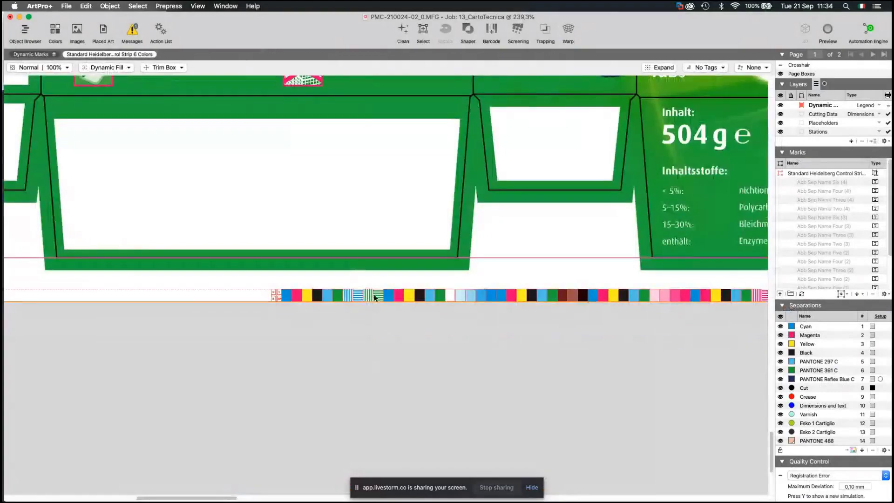
left_click(164, 68)
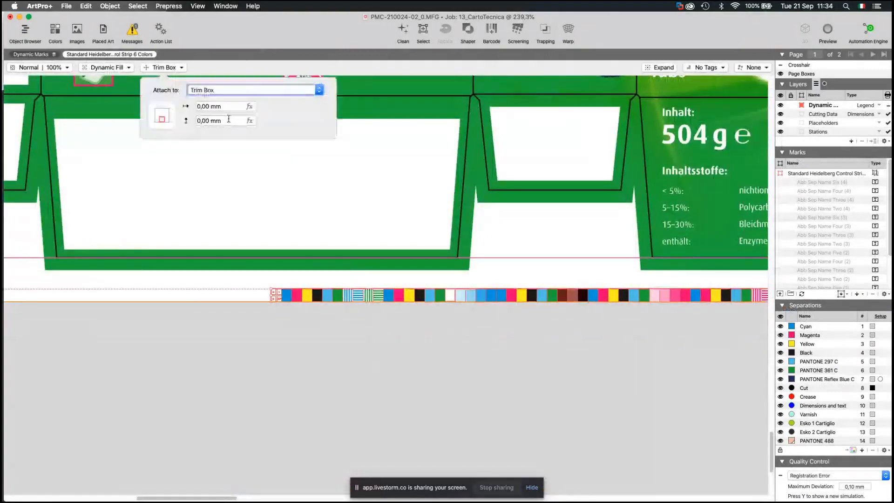
left_click(161, 109)
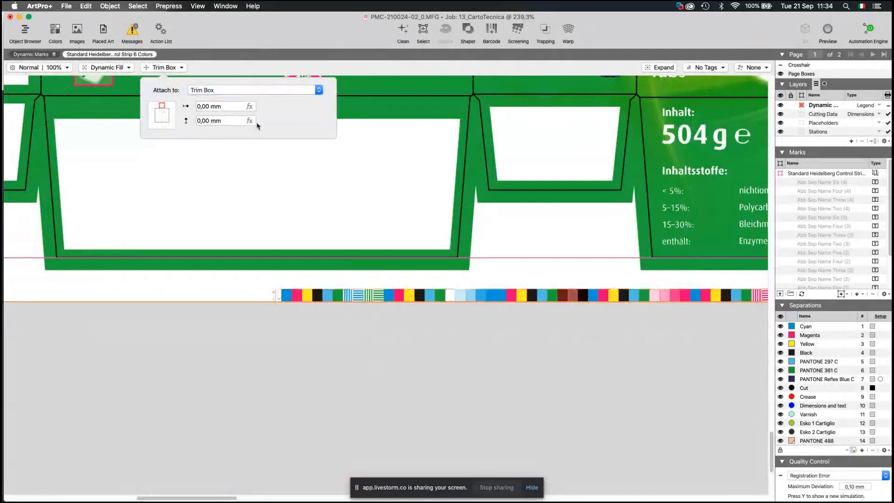
left_click(227, 120)
type("6")
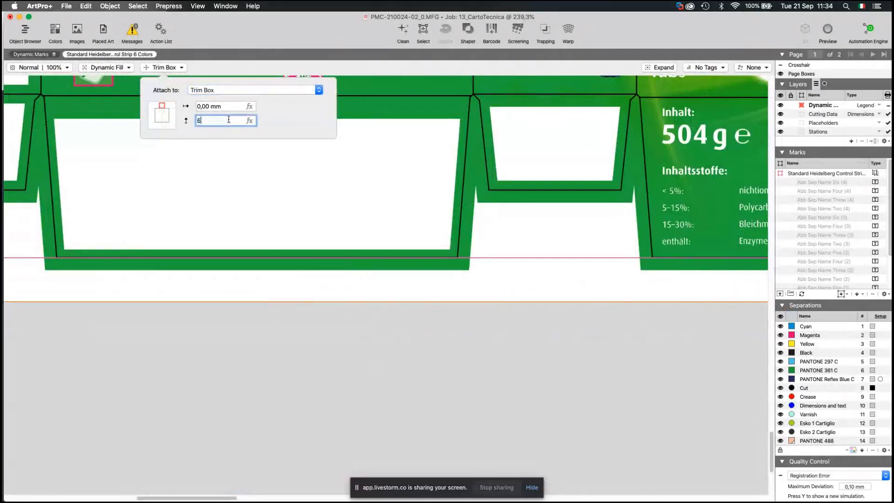
key("Return")
key("super+0")
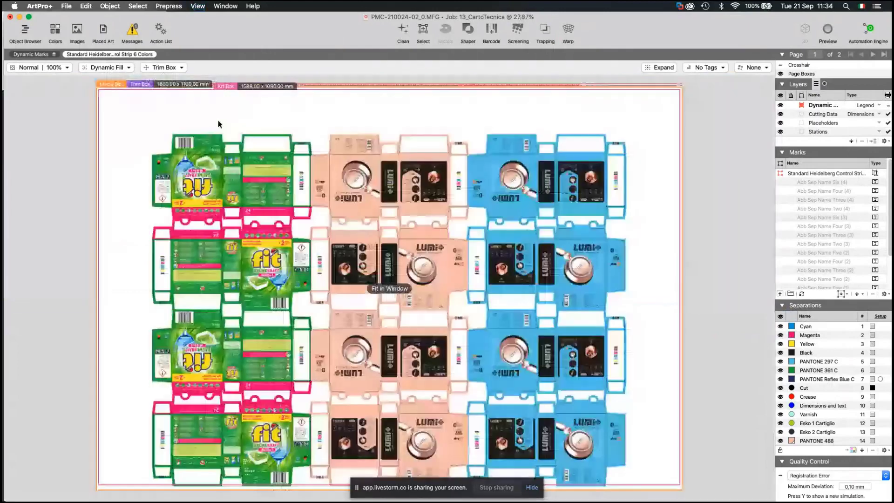
left_click(390, 90)
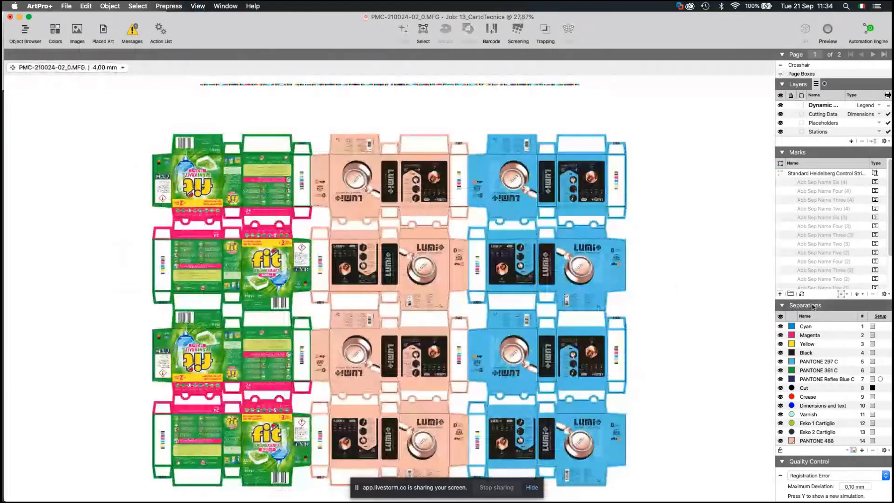
Load the BOGR_offset cad mark set, replacing the current marks
left_click(781, 294)
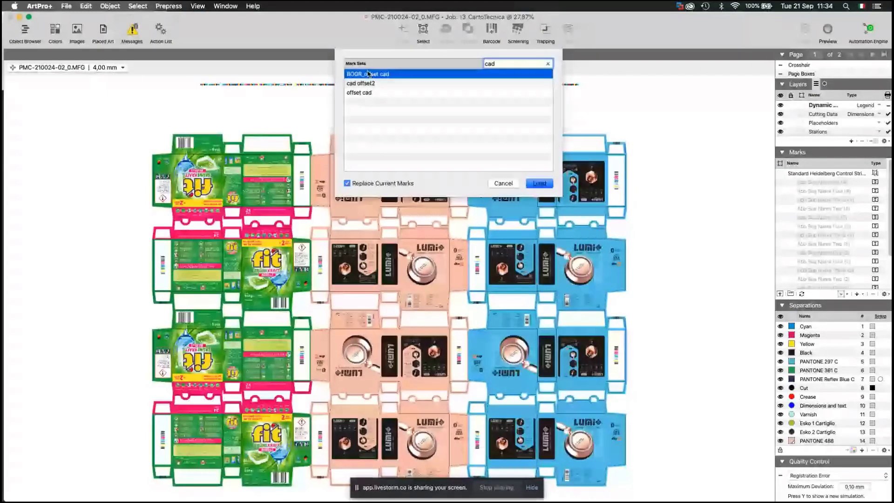
left_click(541, 185)
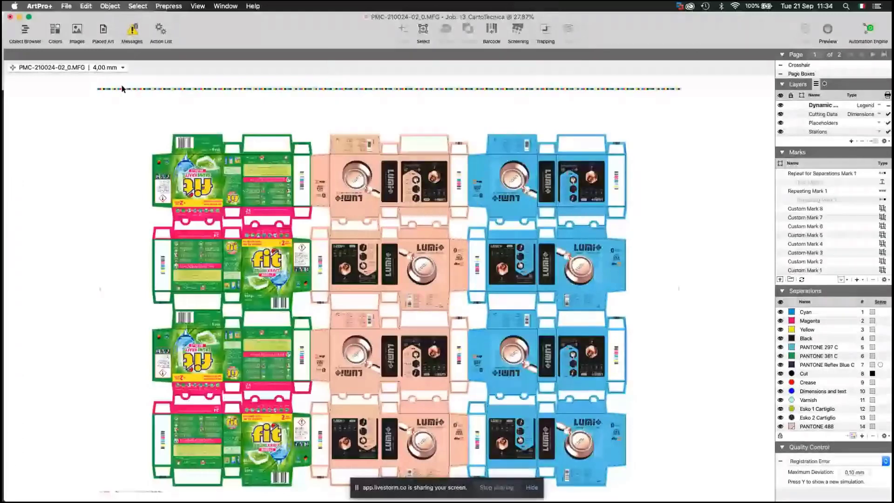
Fit the trim box to the stations, disable the art box and set all media box margins on the trim box to 20 mm
left_click(781, 74)
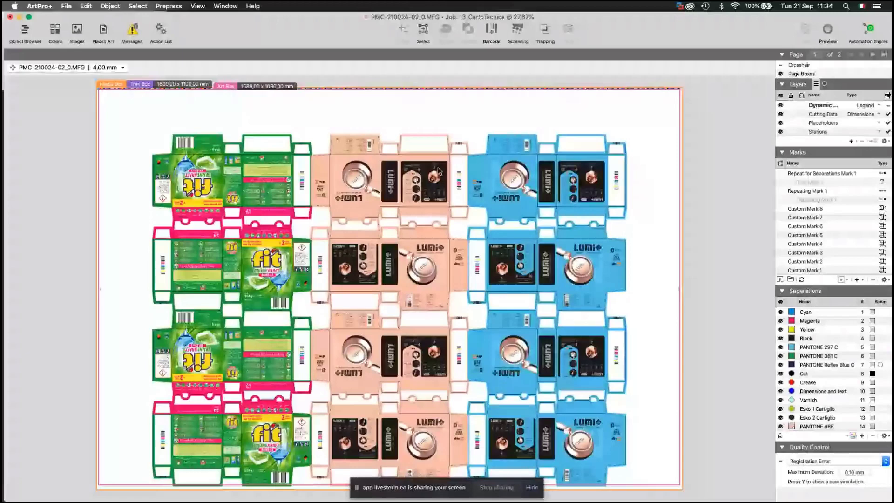
left_click(439, 171)
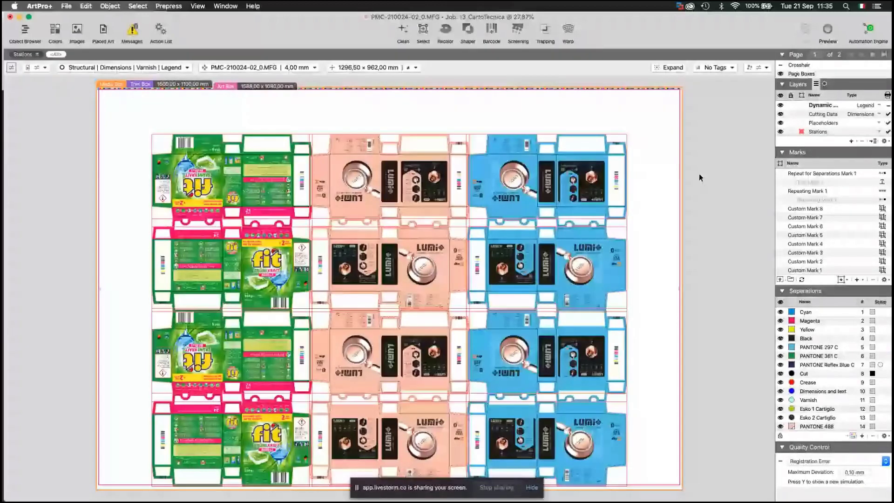
double_click(803, 75)
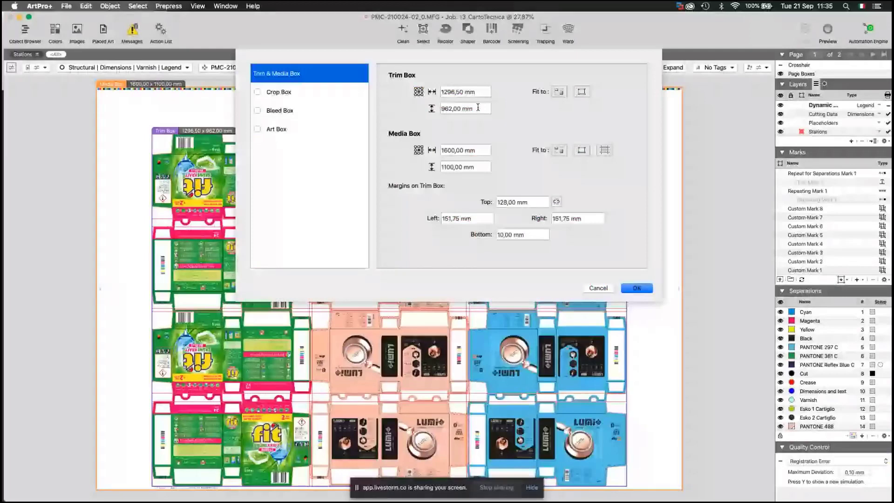
left_click(557, 201)
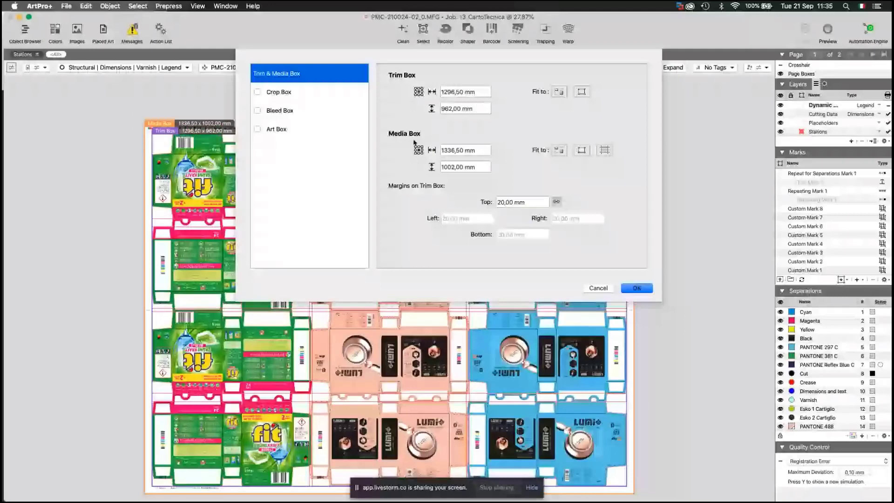
left_click(637, 288)
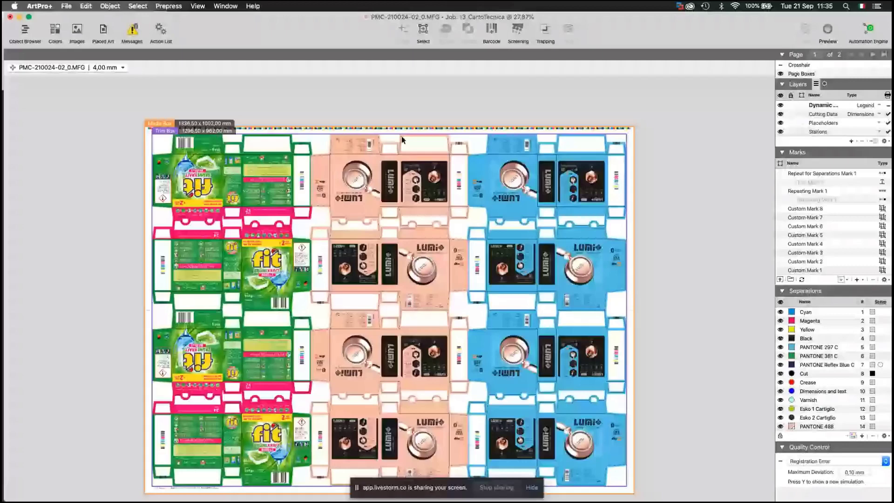
left_click(780, 74)
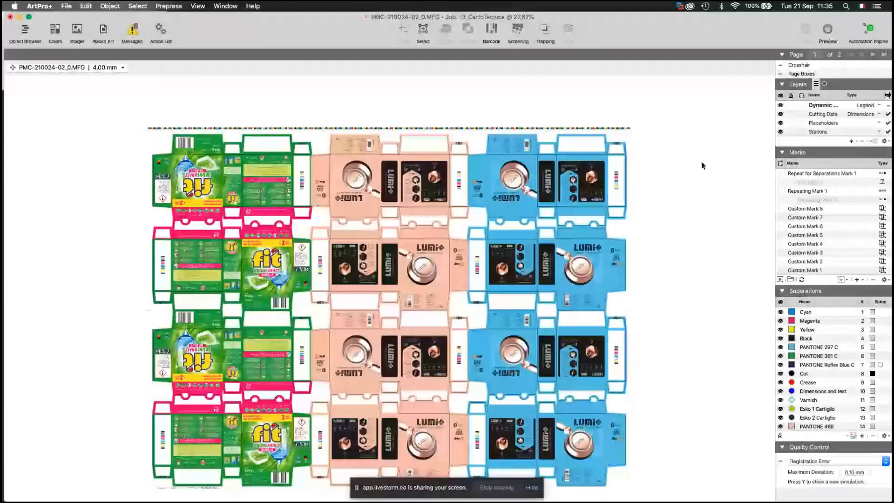
Examine the registration cross at the sheet's right edge and the separation names mark below the lower-left green carton
left_click_drag(622, 303, 638, 314)
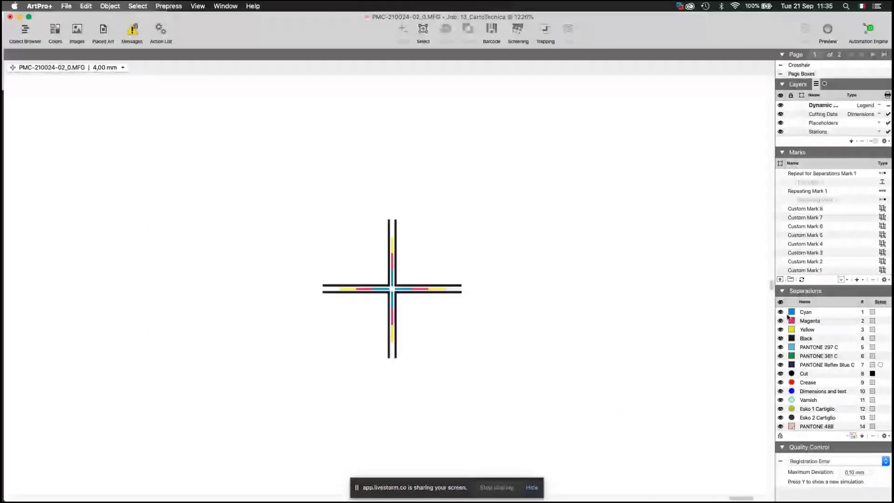
left_click_drag(787, 317, 822, 329)
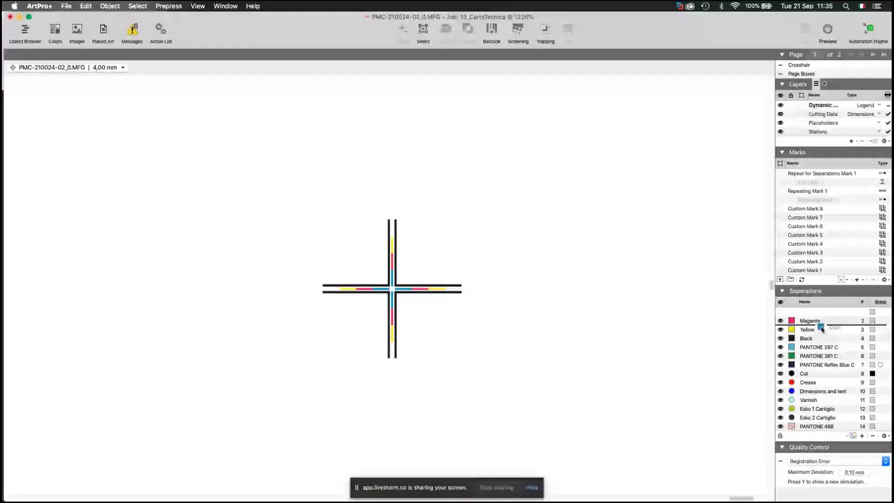
left_click_drag(822, 329, 405, 253)
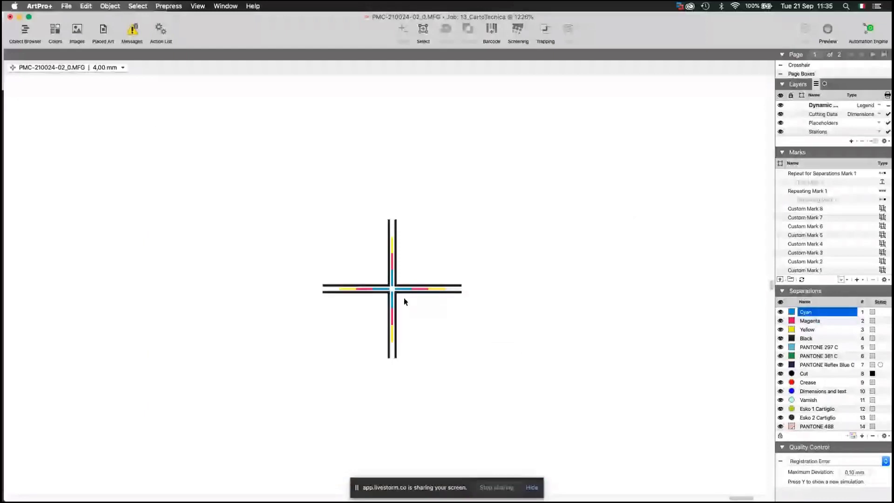
scroll(321, 260, "down", 5)
left_click_drag(248, 205, 534, 319)
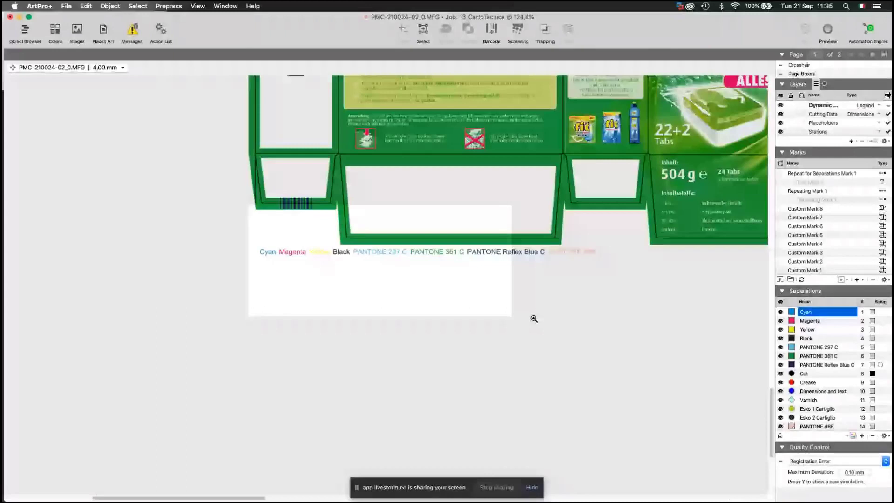
left_click_drag(534, 319, 534, 319)
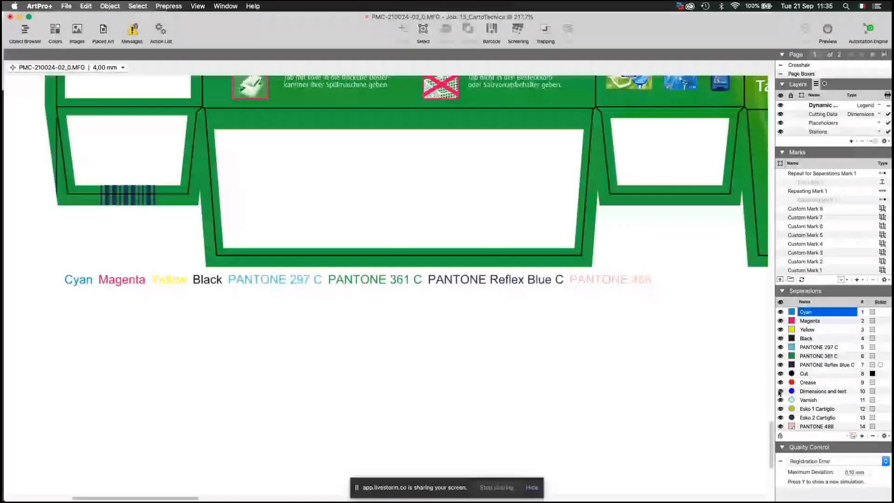
key("super+0")
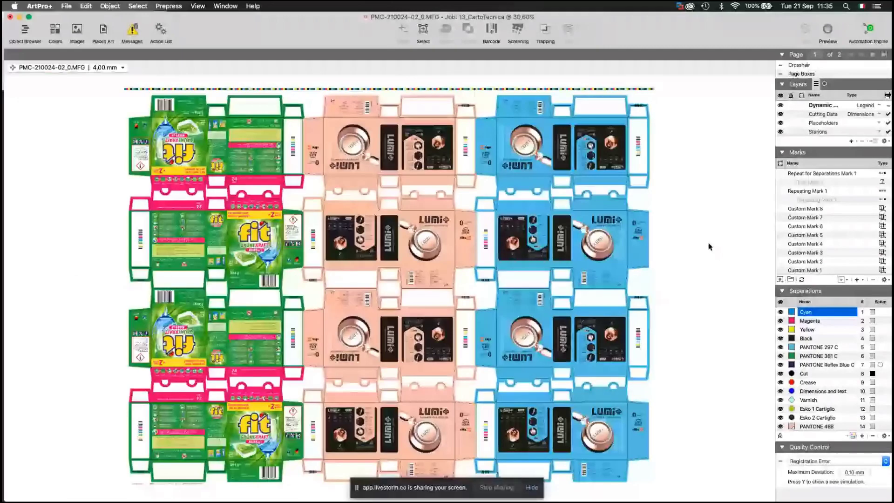
Load the cad offset2 mark set in place of the current marks and dismiss the server connection message
left_click(781, 280)
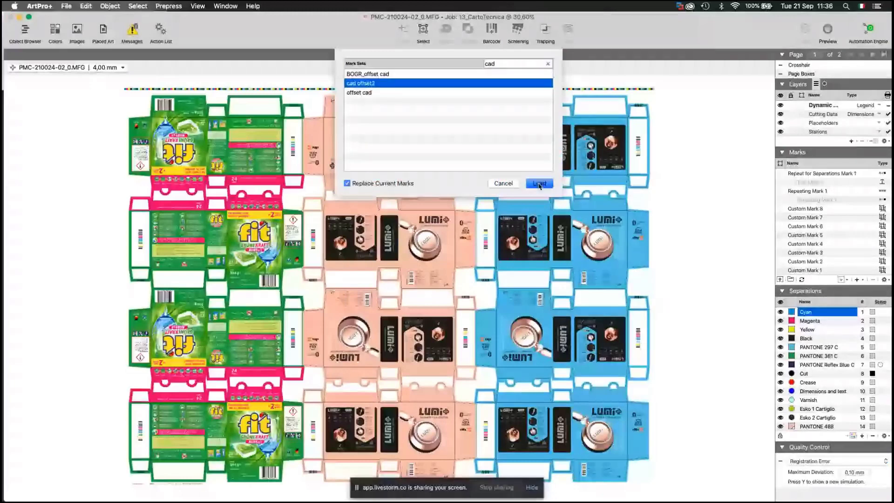
left_click(539, 183)
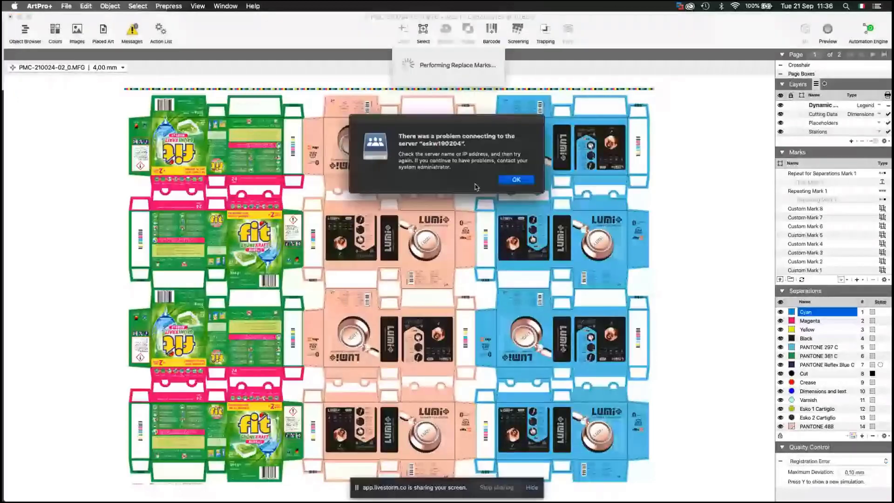
left_click(516, 180)
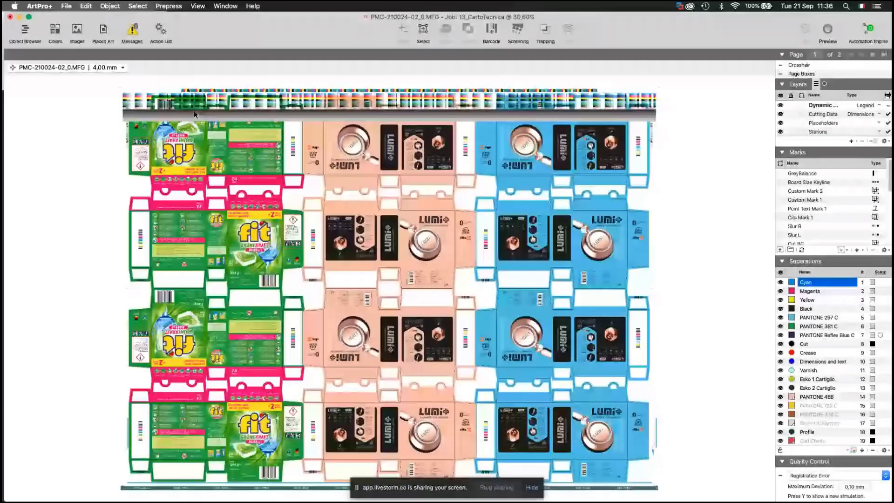
Unlink the media box margins and increase only the top one, enlarging the media box height to 1072 mm
left_click(803, 75)
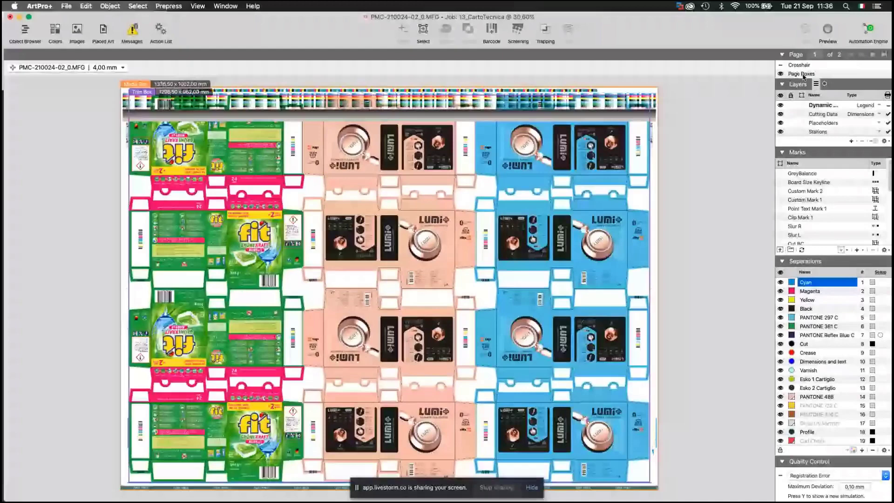
double_click(803, 74)
left_click(543, 204)
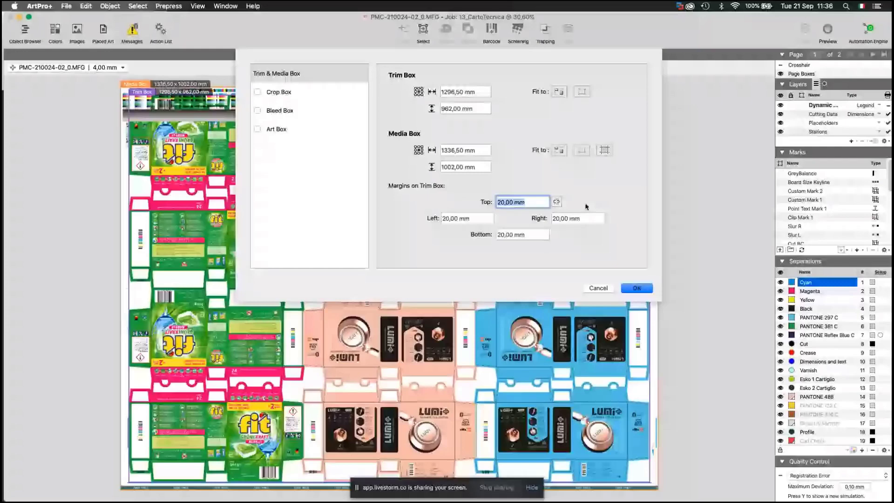
key("Return")
key("super+0")
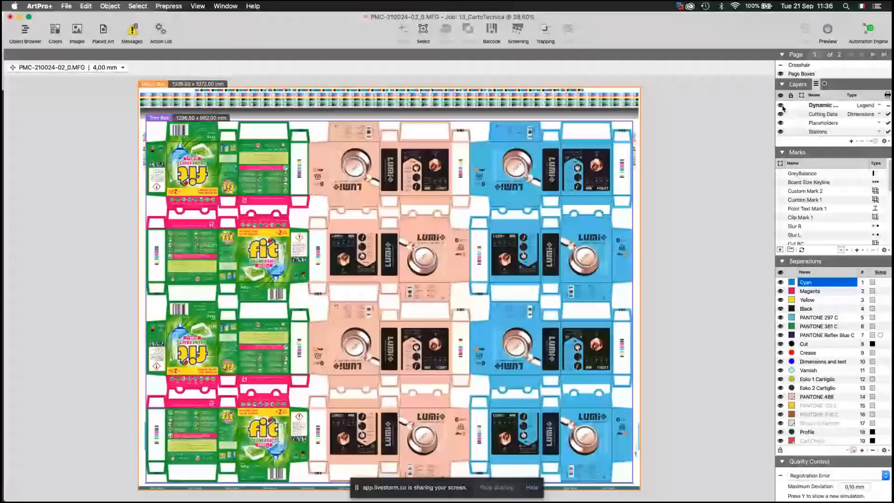
scroll(703, 270, "down", 2)
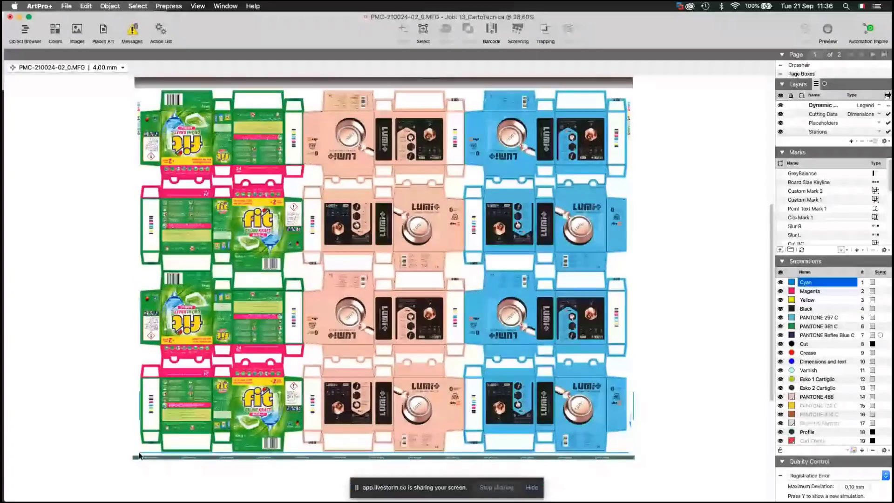
scroll(388, 289, "up", 1)
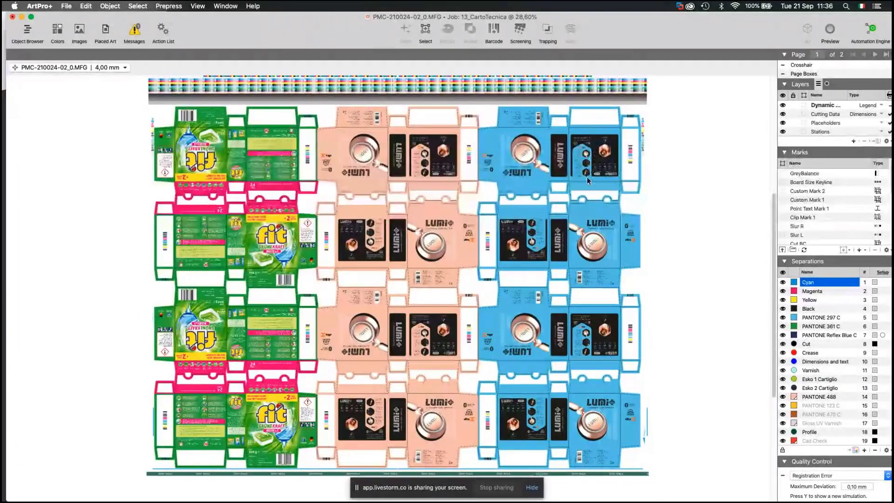
scroll(489, 228, "left", 3)
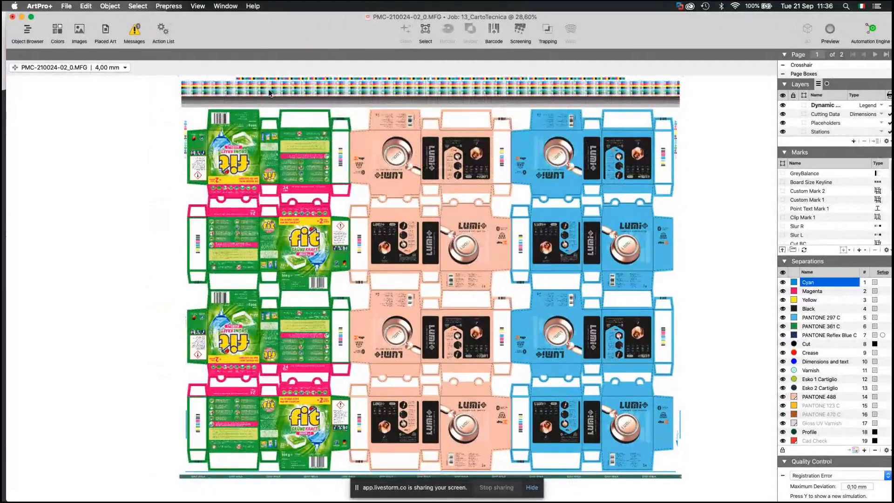
left_click_drag(687, 24, 680, 22)
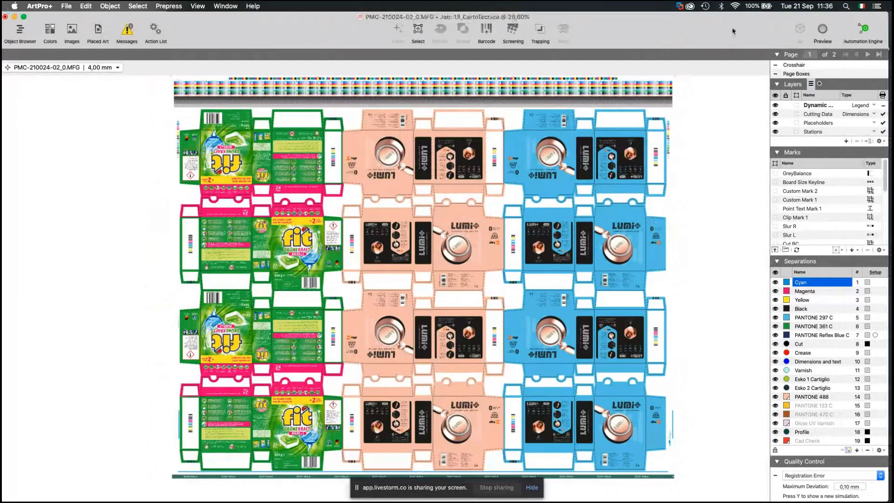
left_click_drag(734, 30, 722, 30)
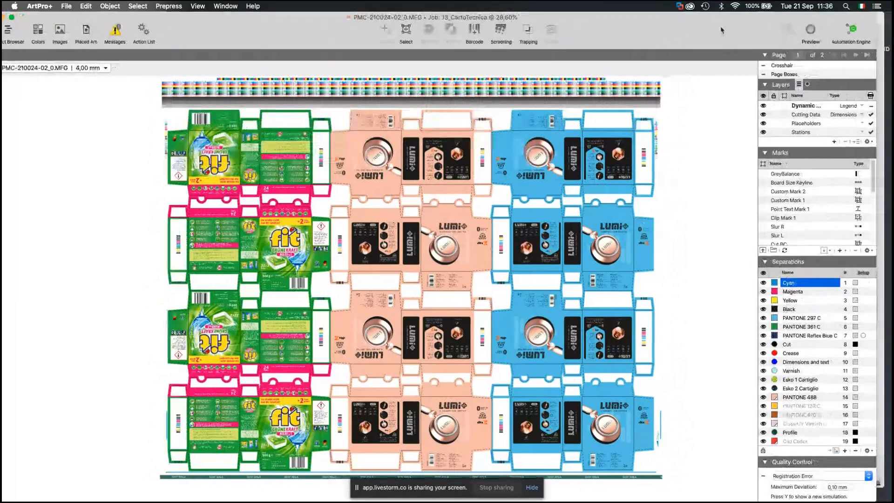
Add a new layer named "ink eater" above the dynamic marks layer
left_click(834, 141)
type("i")
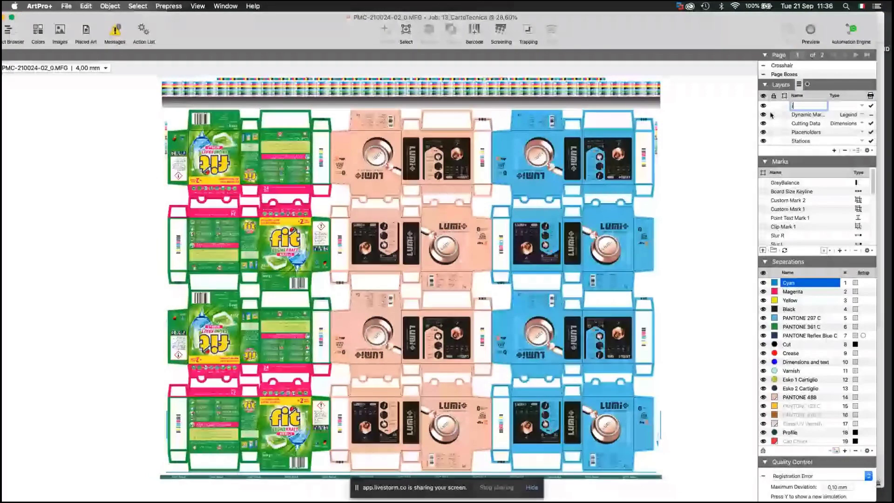
type("nk eater")
key("Return")
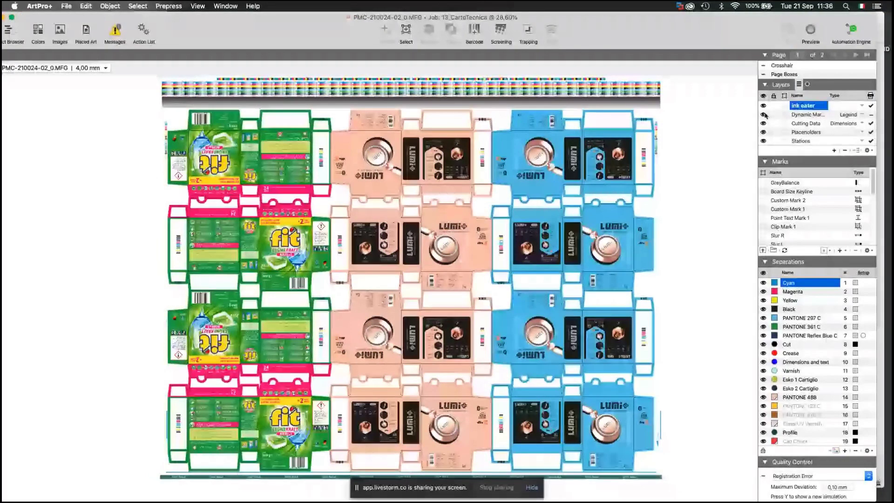
Create ink eater areas starting from the die shape with a 4 mm keep-away distance, excluding the marks
left_click_drag(271, 27, 274, 27)
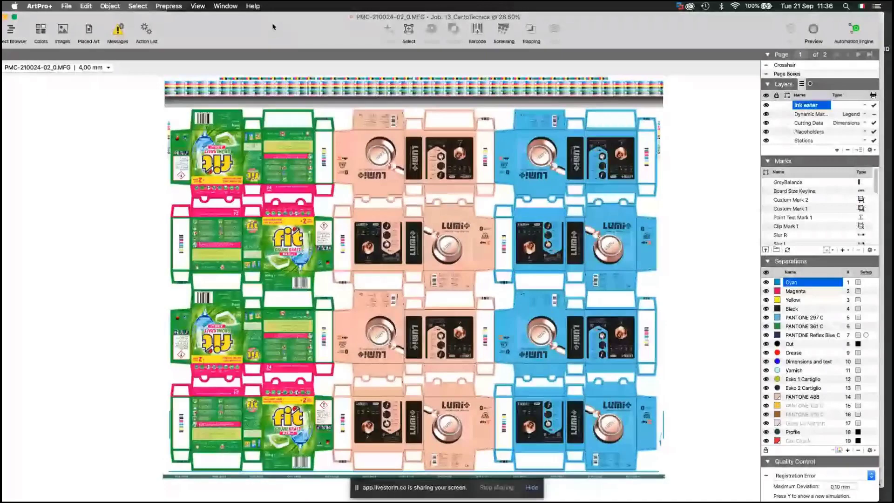
left_click(168, 6)
mouse_move(223, 81)
left_click(279, 82)
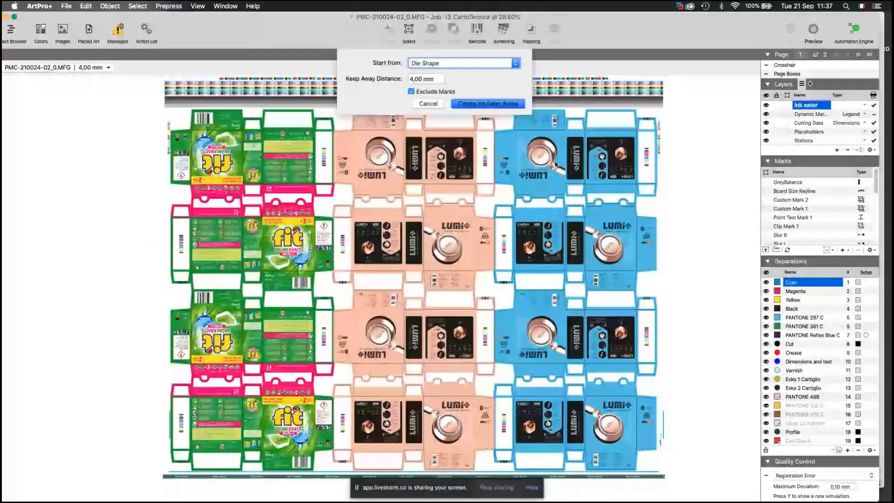
left_click(485, 63)
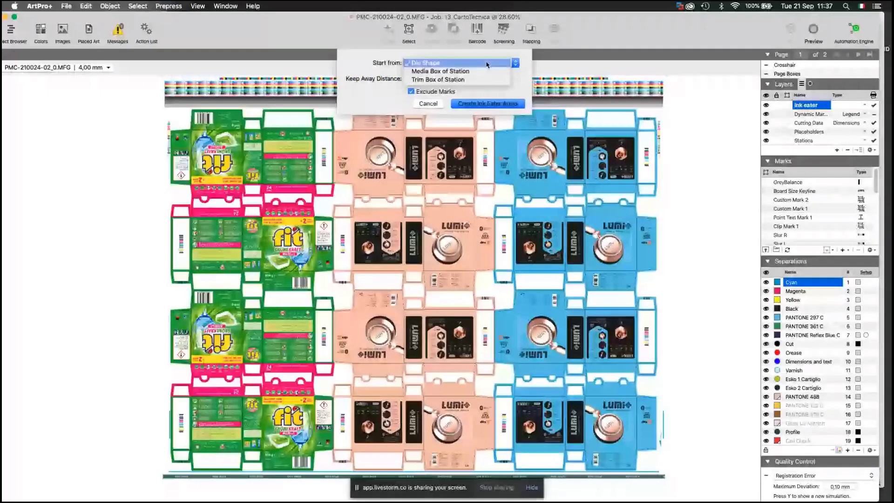
left_click(487, 63)
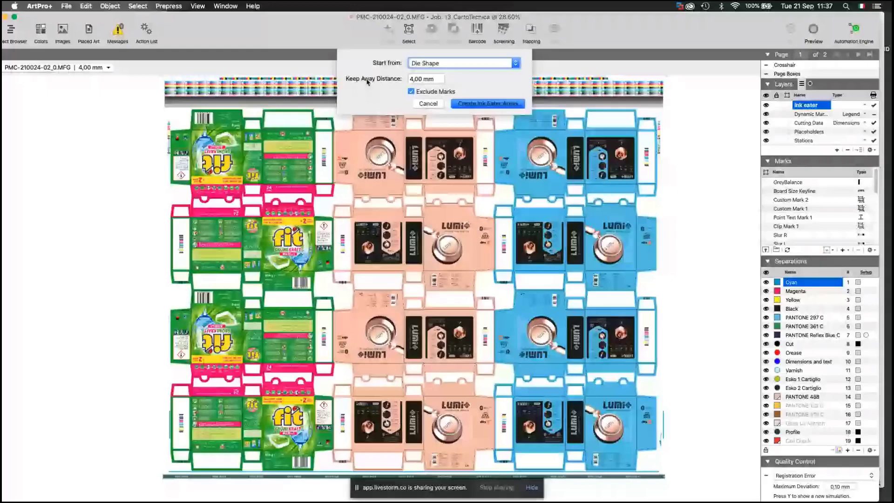
key("Return")
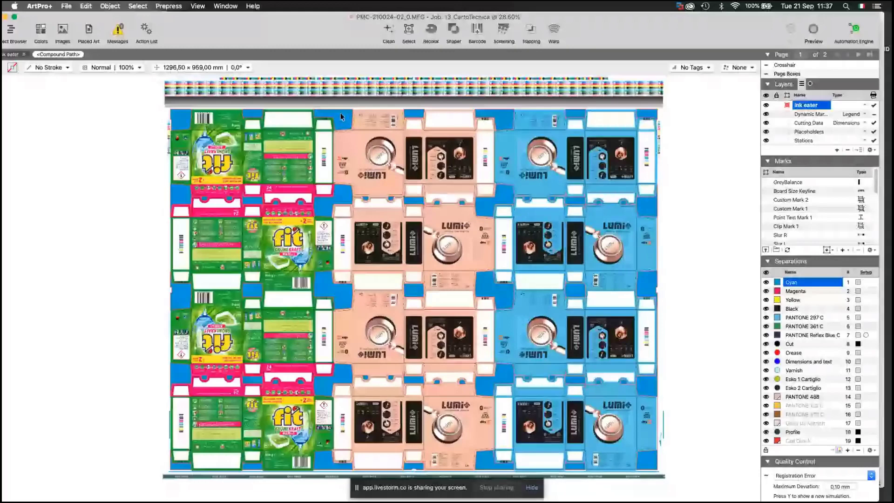
Fill the ink eater areas using the Media Box scan area, 5 gradient stops, first density option, 10% minimum density and 270% maximum coverage
left_click(169, 6)
mouse_move(205, 81)
left_click(285, 91)
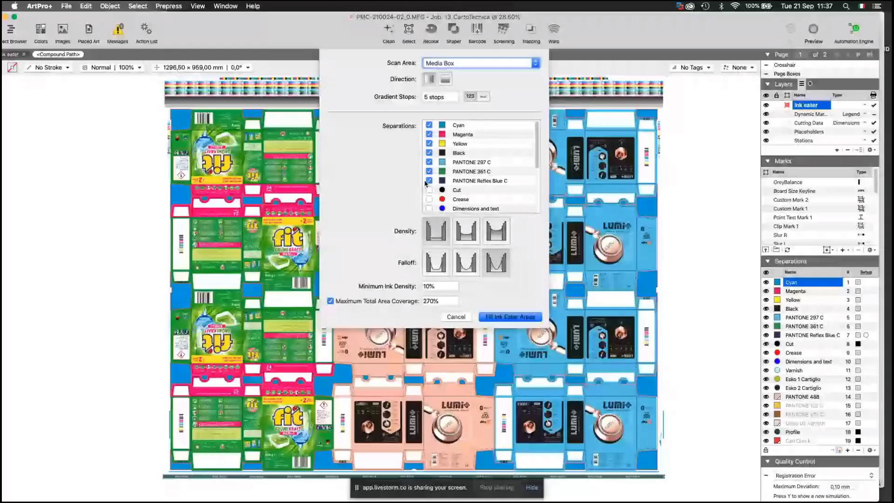
scroll(521, 162, "down", 3)
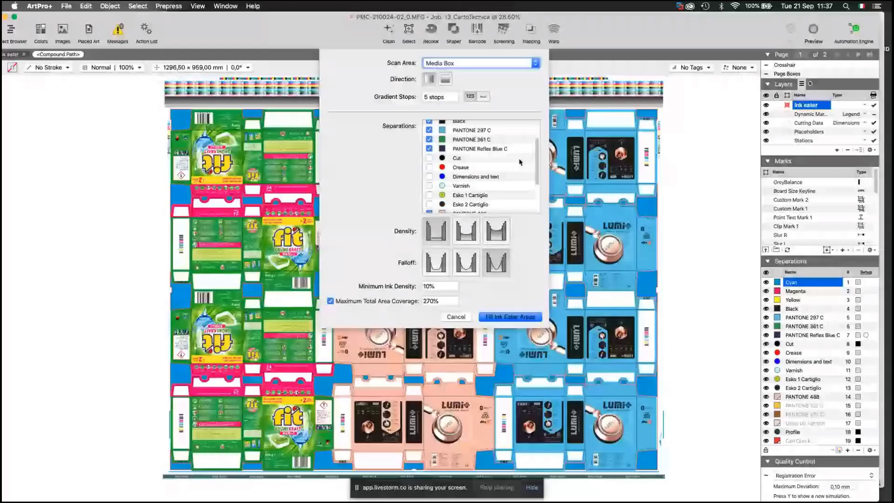
scroll(538, 167, "down", 1)
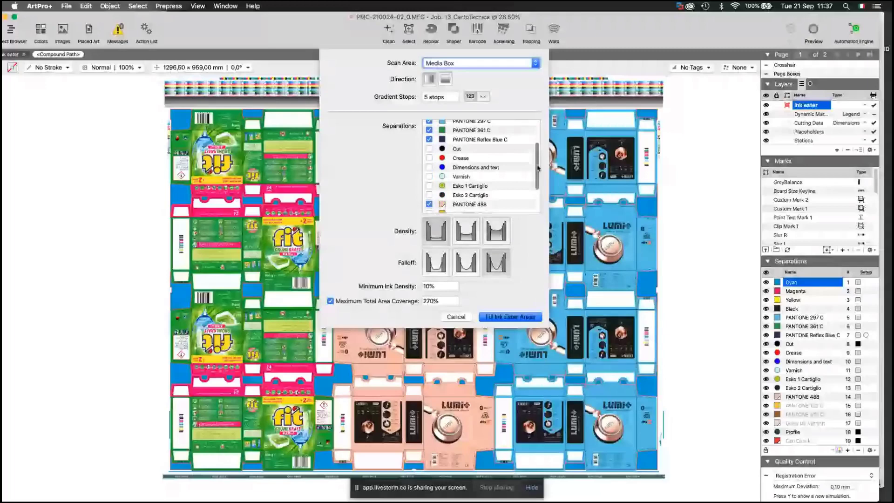
scroll(440, 183, "up", 4)
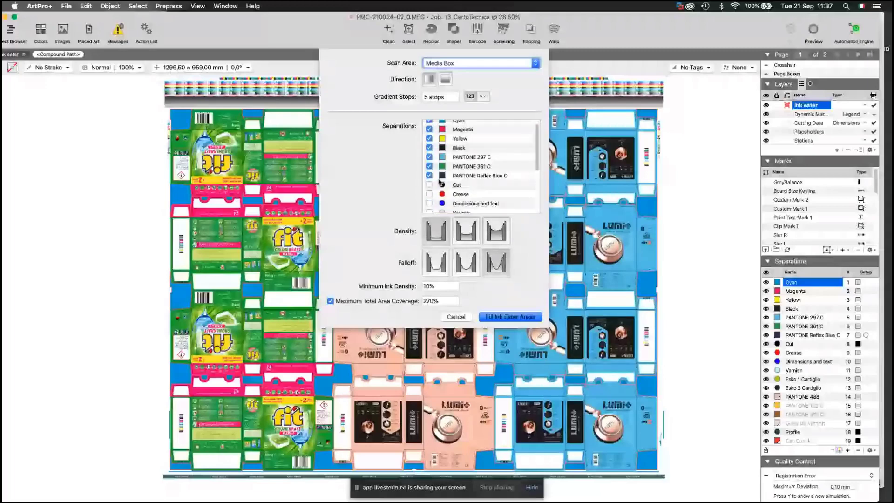
scroll(440, 183, "up", 1)
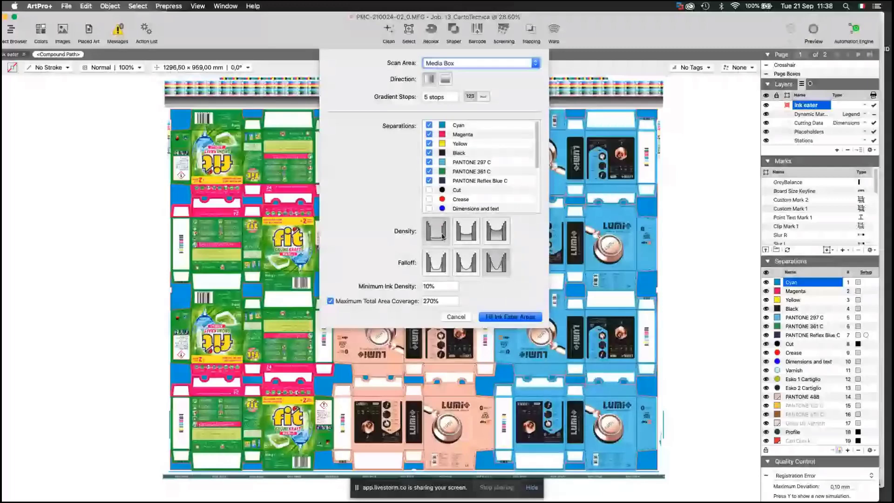
left_click(466, 232)
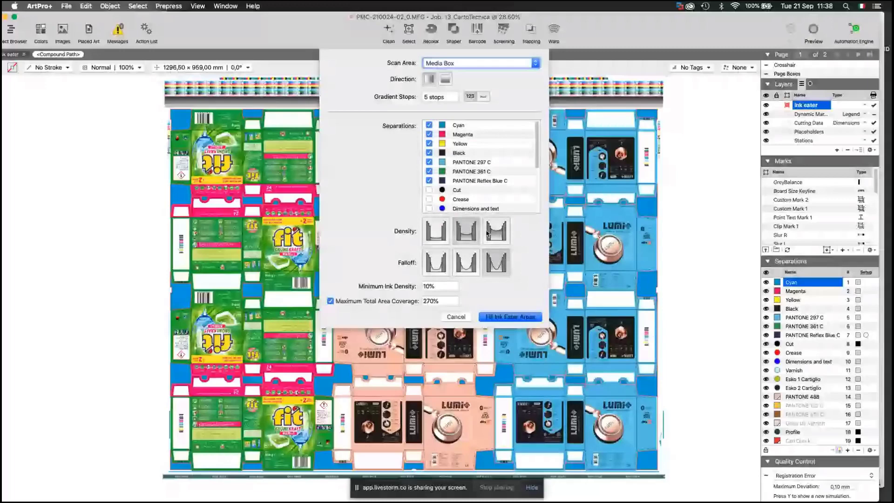
left_click(436, 231)
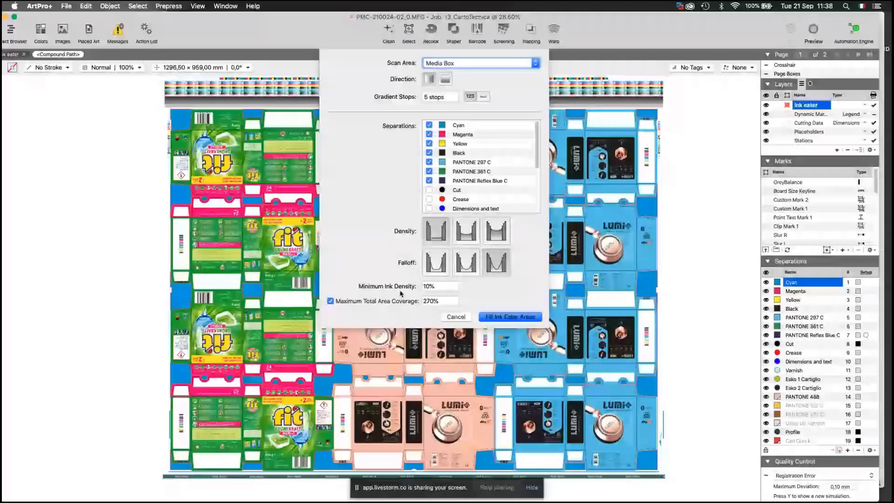
left_click(520, 317)
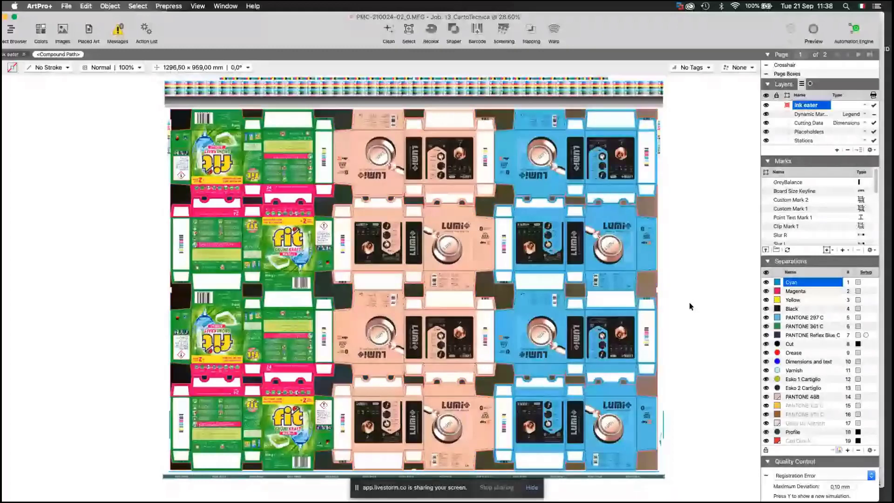
left_click(690, 304)
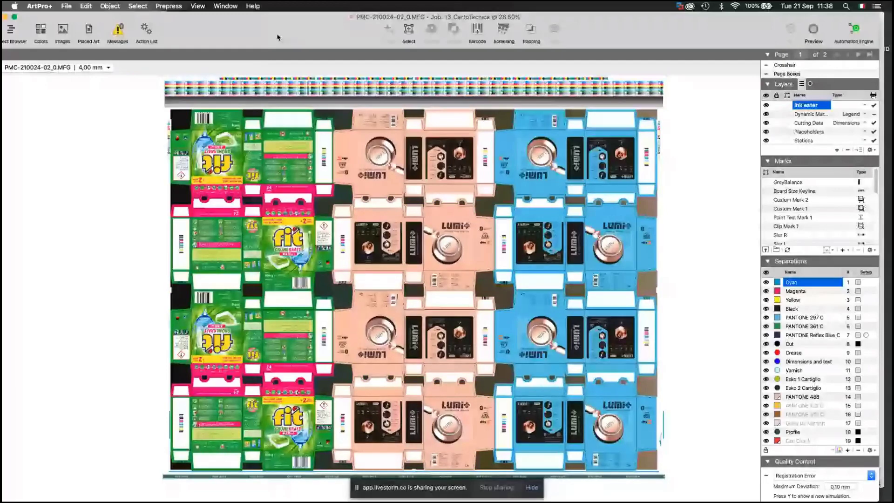
Save the layout as S&R.pdf in the job's S&R folder
key("super+s")
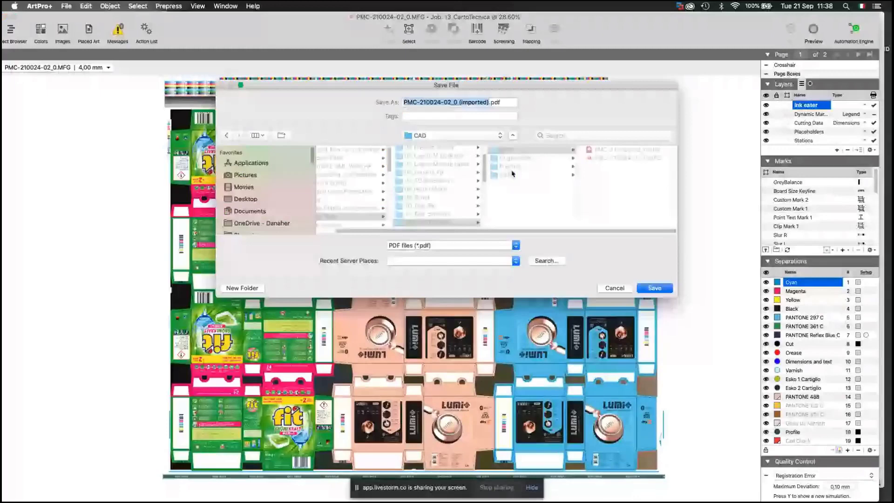
left_click(512, 174)
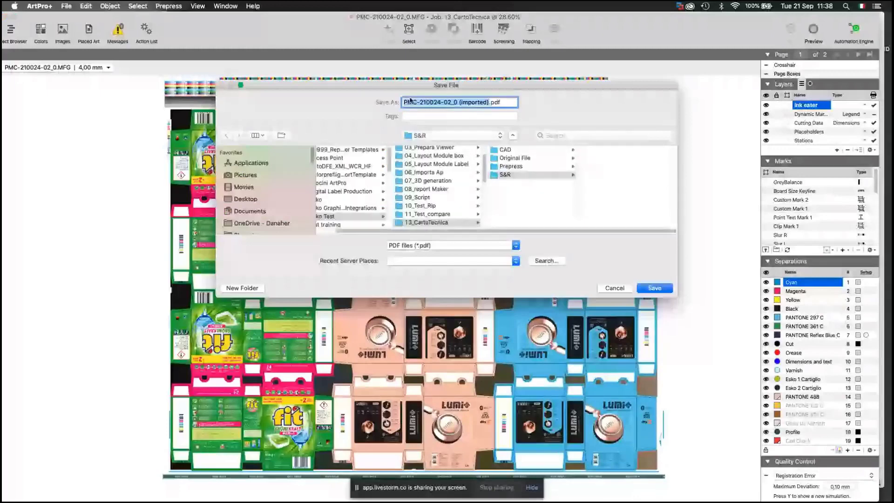
type("S&")
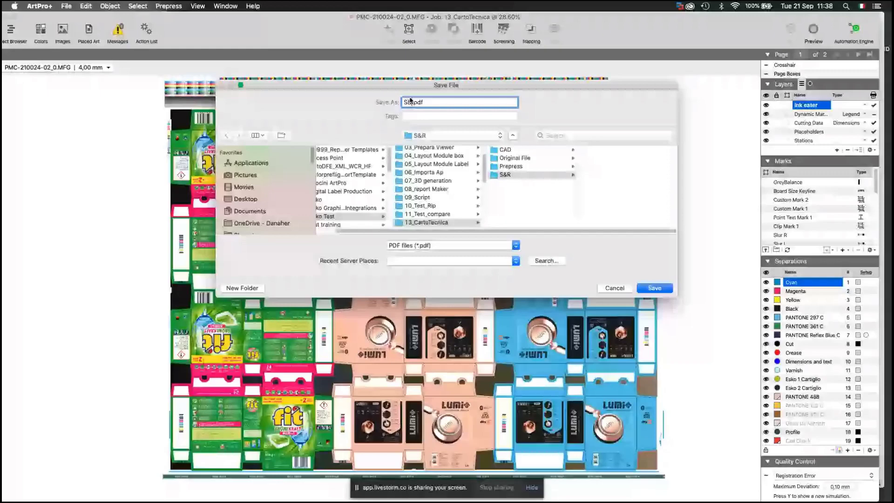
type("R")
key("Return")
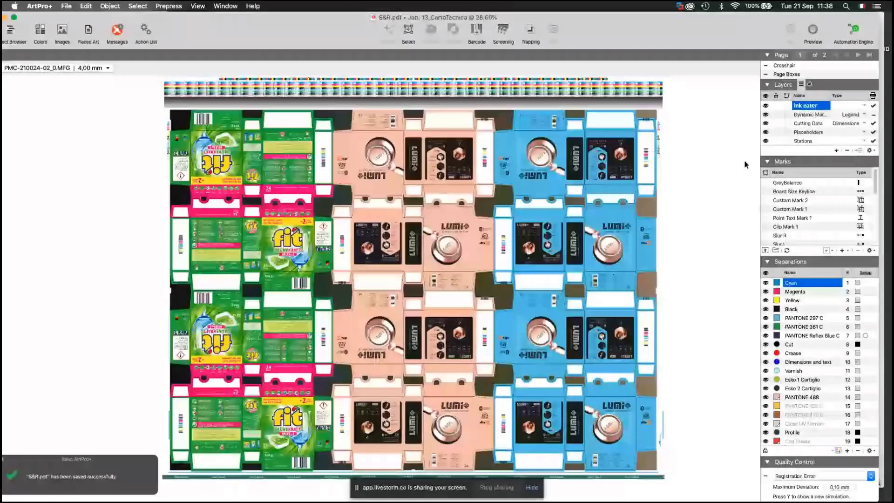
Add a station numbering mark and zoom in on it at the upper-left green carton
left_click_drag(295, 26, 296, 26)
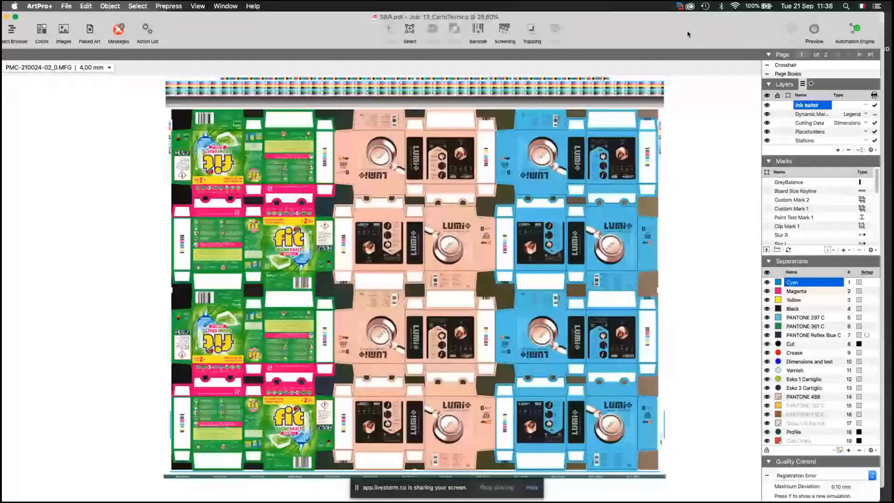
left_click(846, 250)
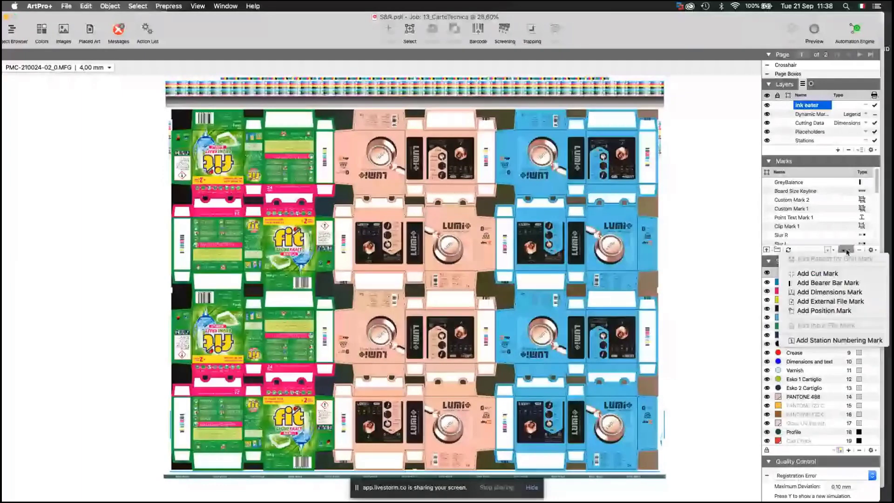
left_click(839, 340)
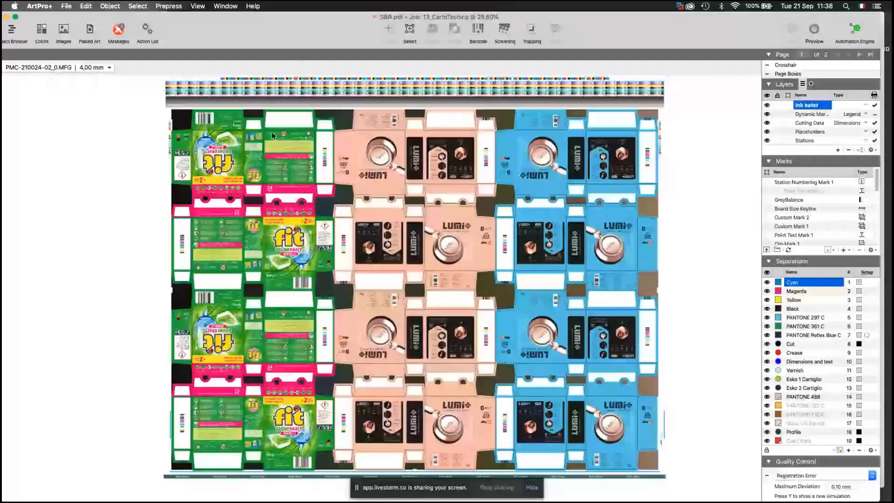
left_click(272, 132)
Try numbering the stations in parallel columns starting from the sheet's lower-right corner
left_click(96, 68)
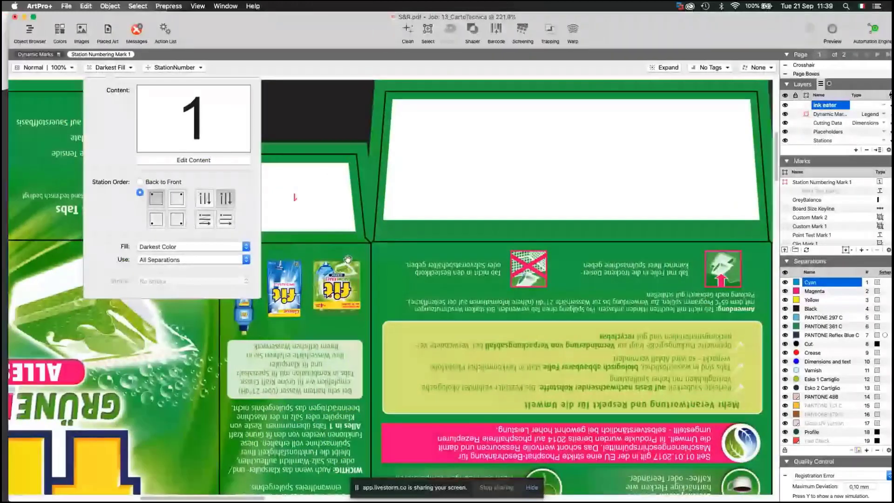
scroll(348, 259, "left", 3)
left_click(205, 199)
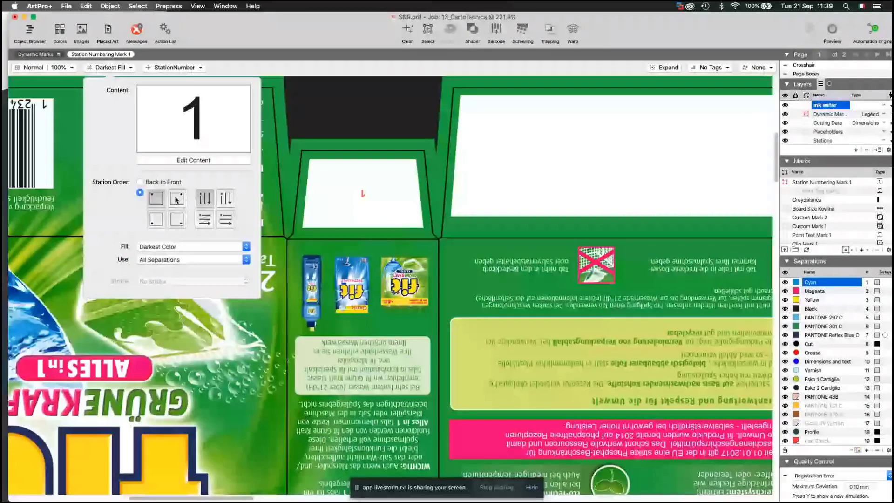
left_click(177, 219)
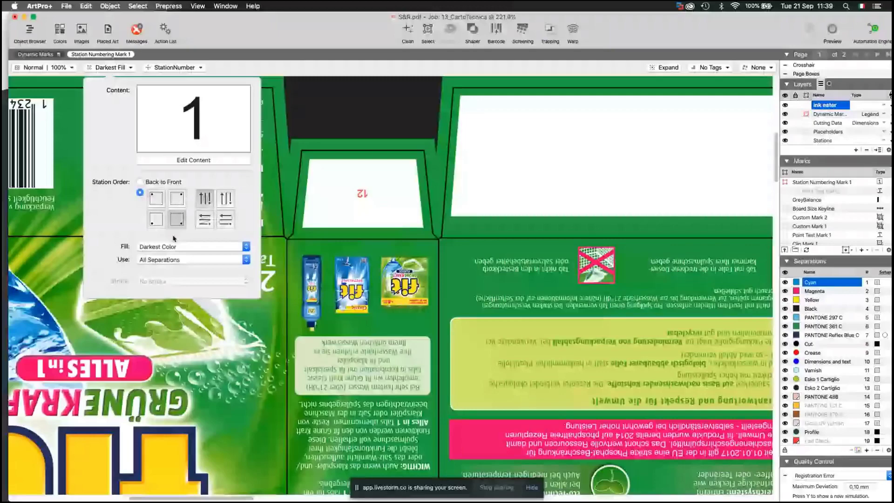
key("Escape")
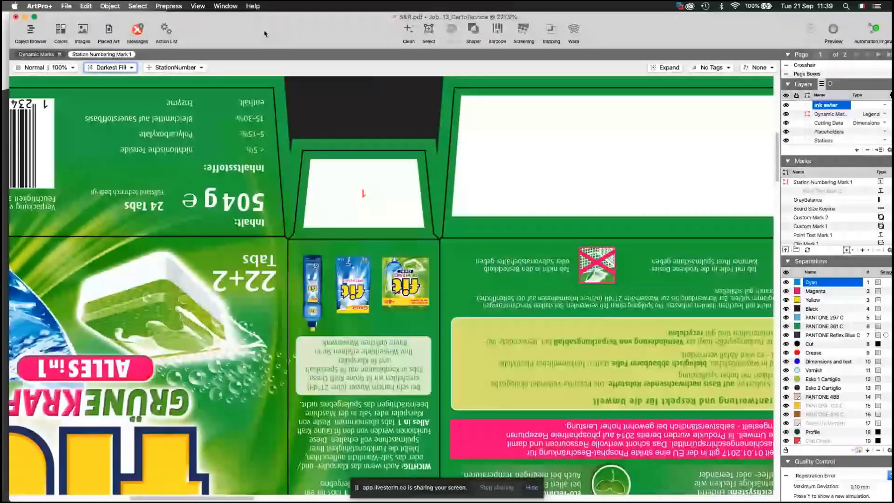
key("super+0")
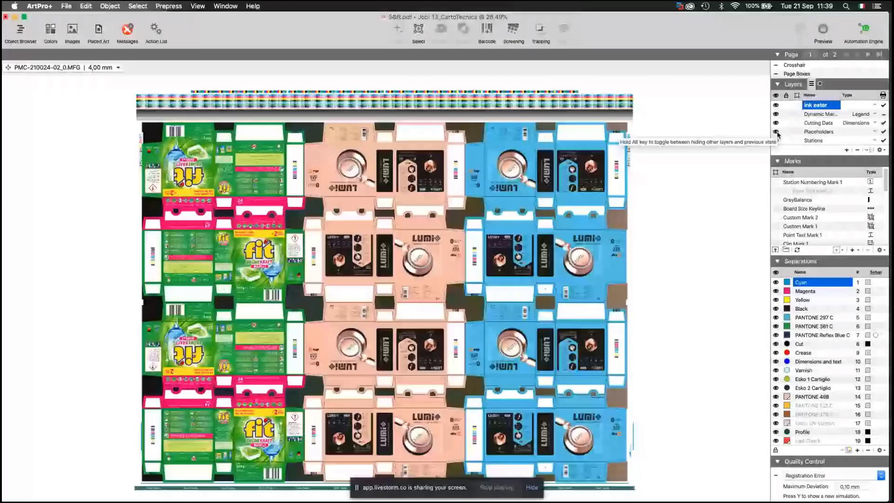
Load the job id proj mark set alongside the current marks and inspect its job ID text on the green carton flaps
left_click(776, 133)
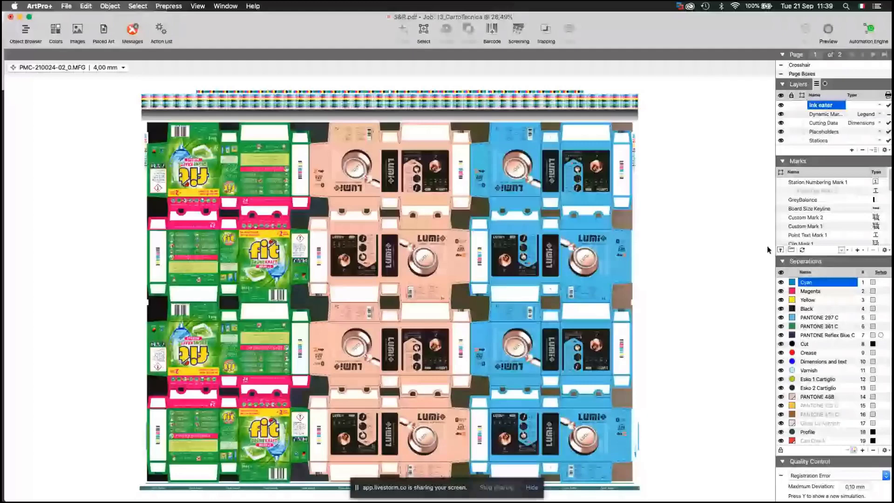
left_click(791, 250)
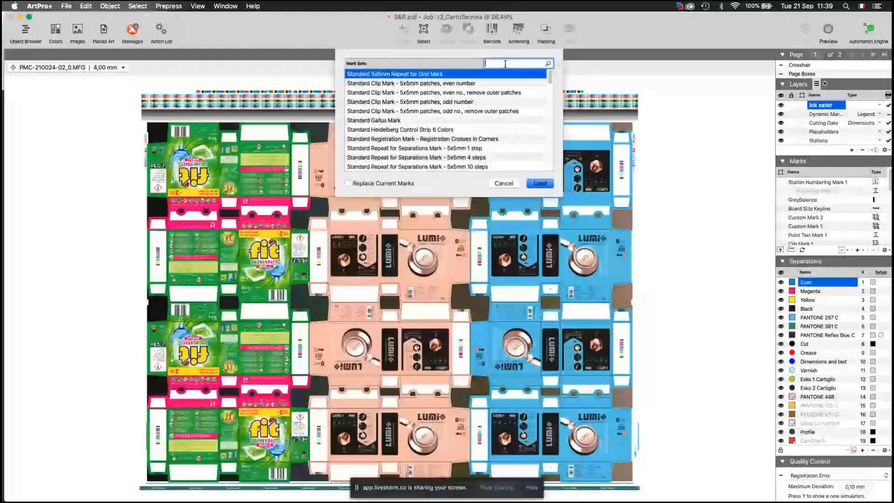
type("id")
left_click(512, 92)
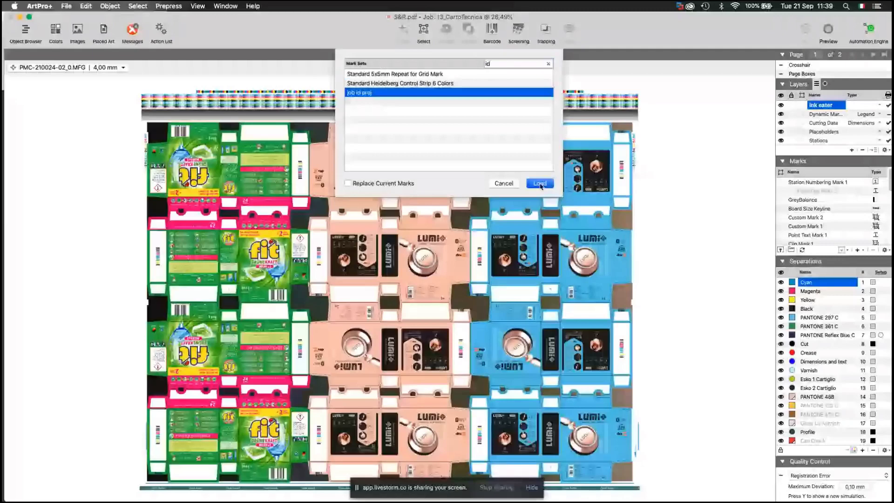
left_click(539, 184)
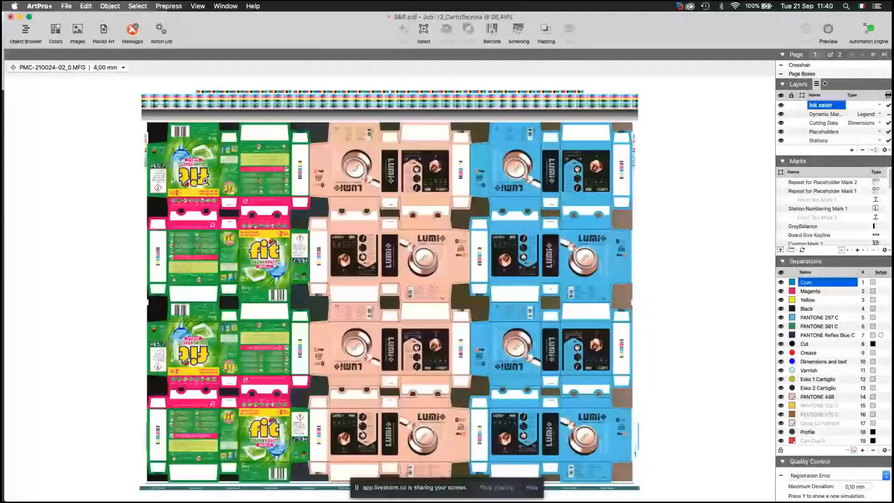
left_click_drag(206, 182, 281, 269)
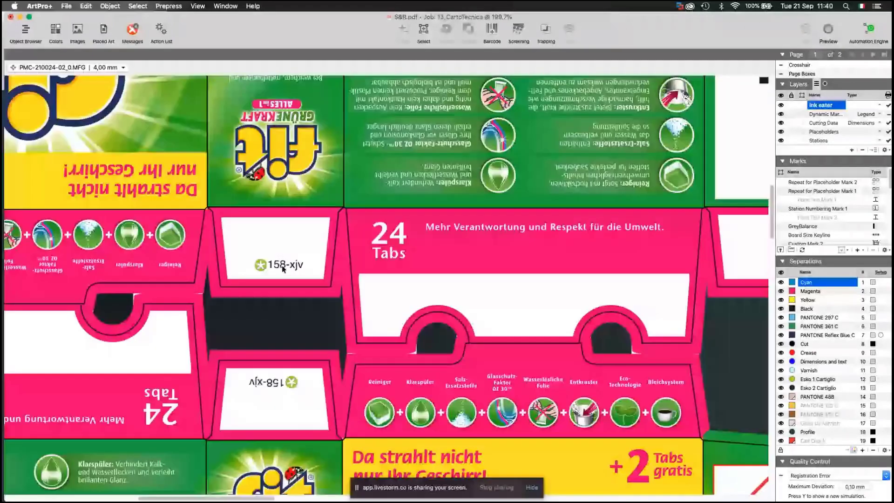
key("super+0")
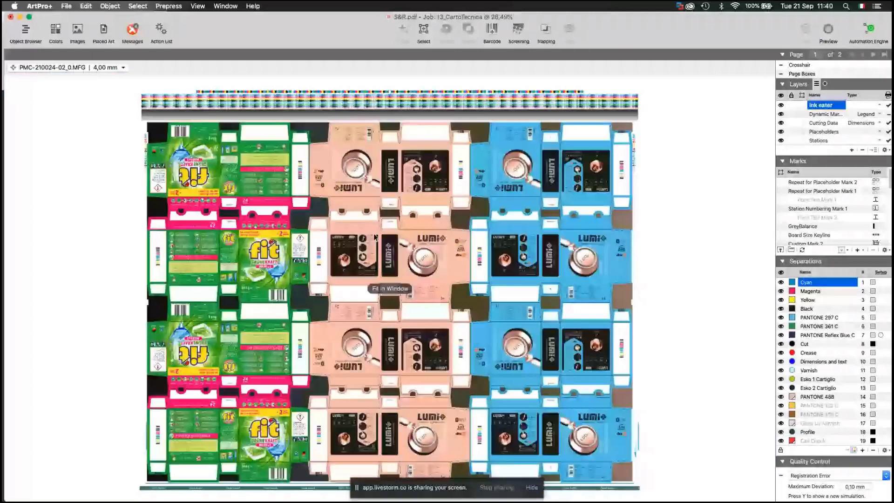
Switch to Automation Engine Pilot and set the Project ID of job 13_CartoTecnica to 157-xjv in its job setup
key("super+Tab")
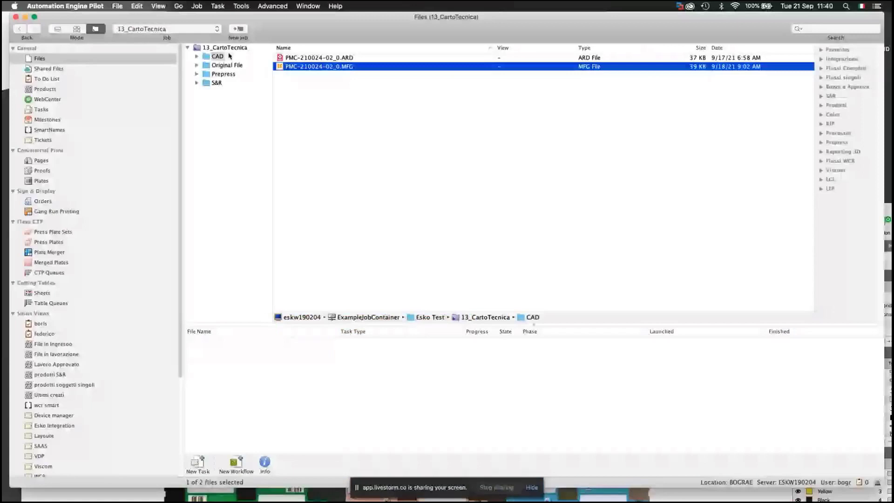
double_click(228, 48)
left_click(284, 188)
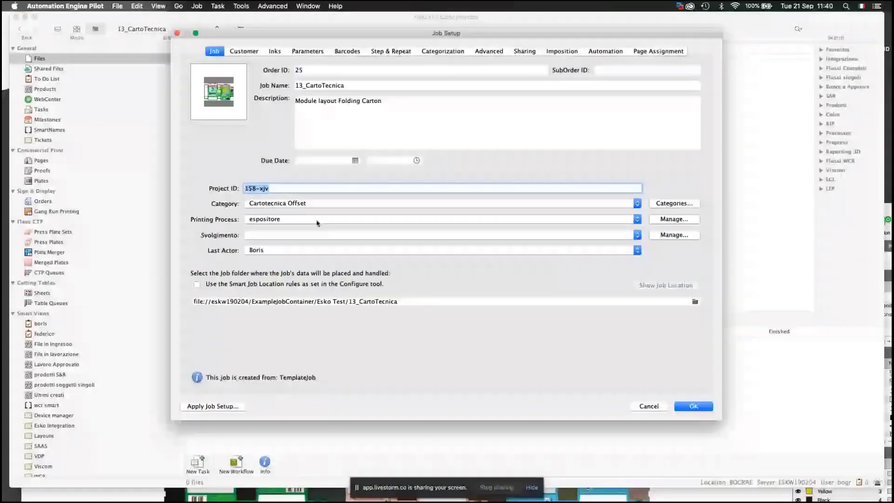
left_click(257, 188)
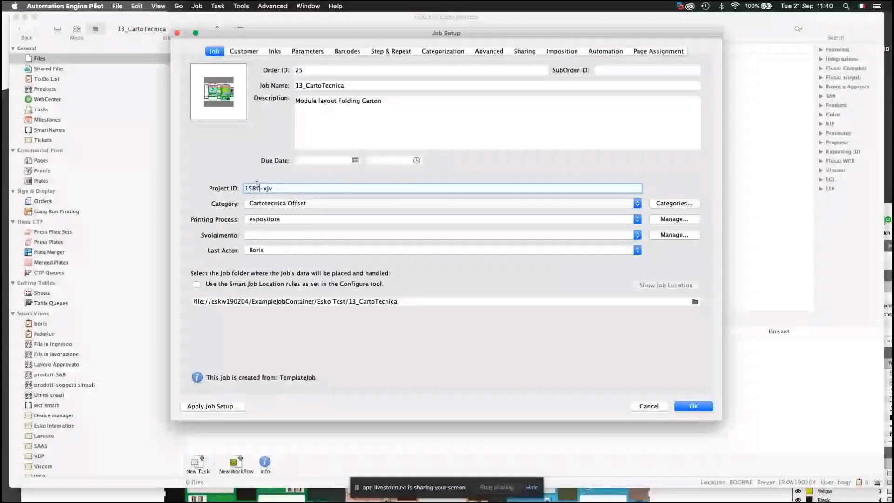
key("BackSpace")
type("7")
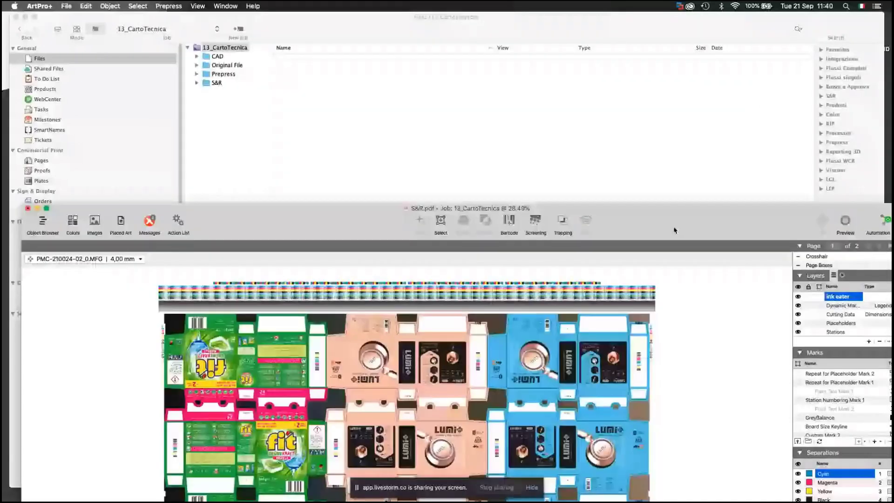
Return to the S&R.pdf layout in ArtPro+ and inspect the project ID text on the green carton's flaps
double_click(674, 230)
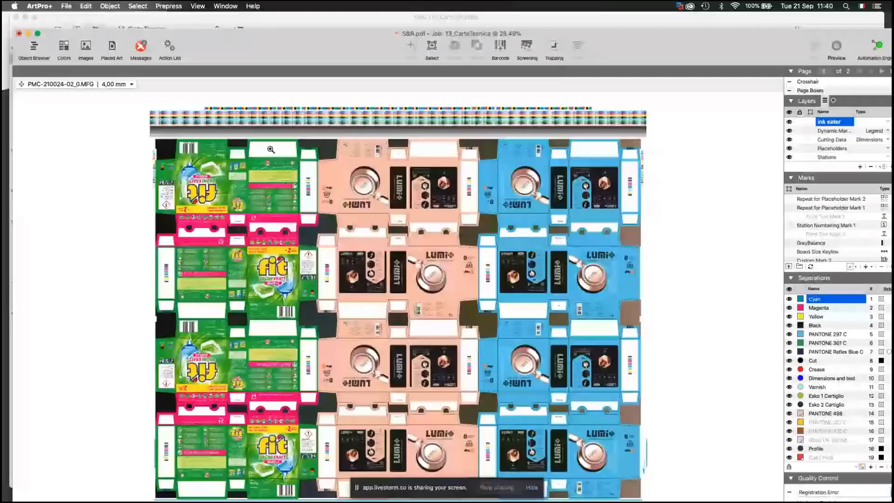
left_click_drag(155, 167, 319, 252)
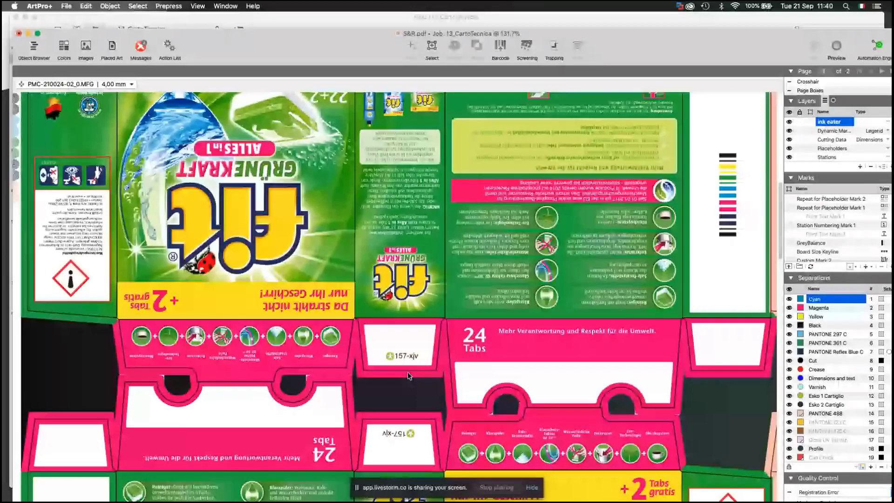
double_click(409, 375)
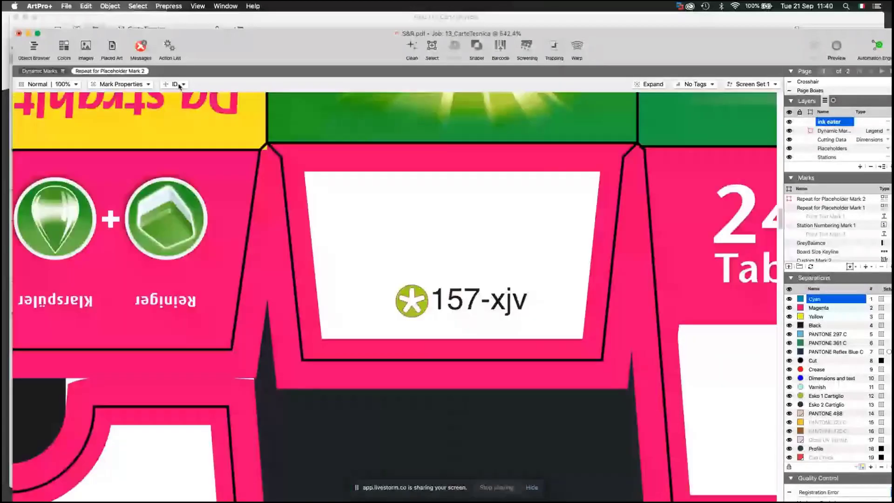
Review how the project ID mark is anchored to the ID placeholder and inspect it on the peach cartons
left_click(179, 84)
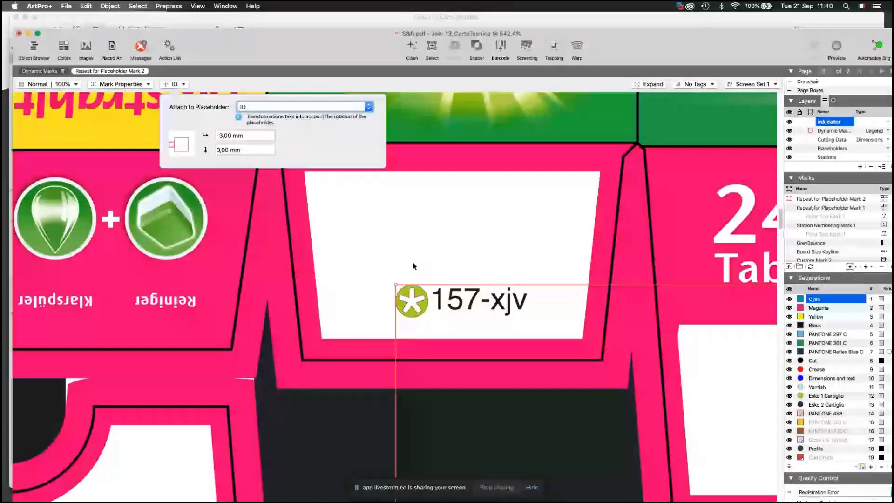
left_click(173, 147)
left_click(173, 146)
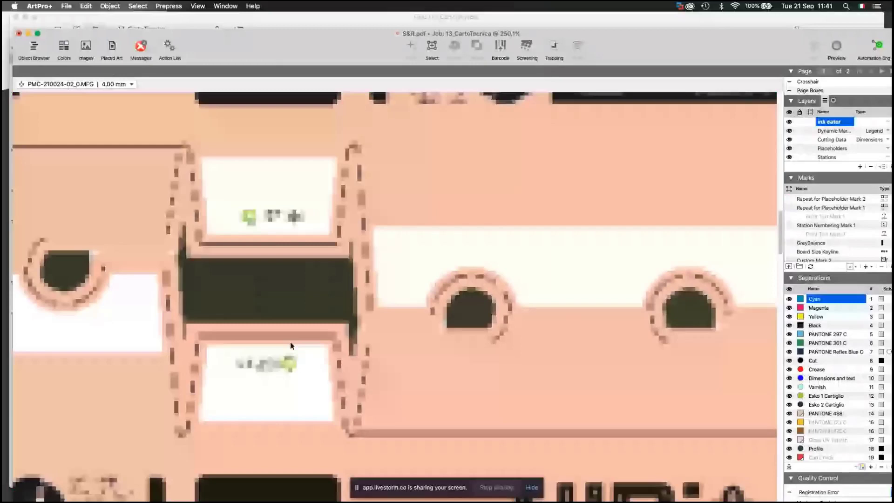
key("super+0")
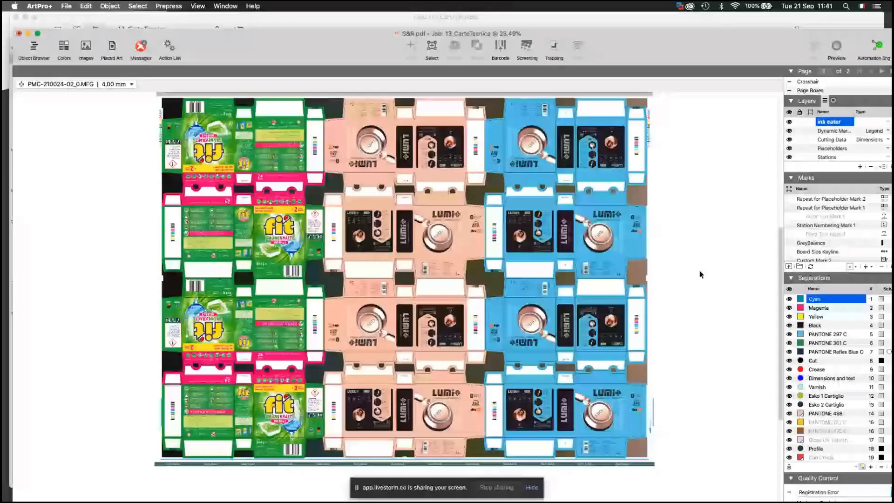
Reposition the layout window so that its panels fit on the screen
left_click_drag(683, 47, 679, 36)
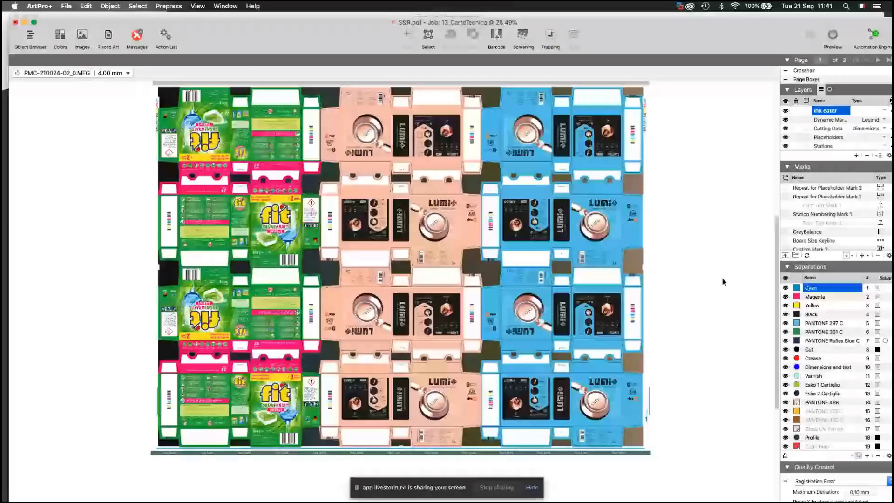
left_click_drag(685, 38, 681, 32)
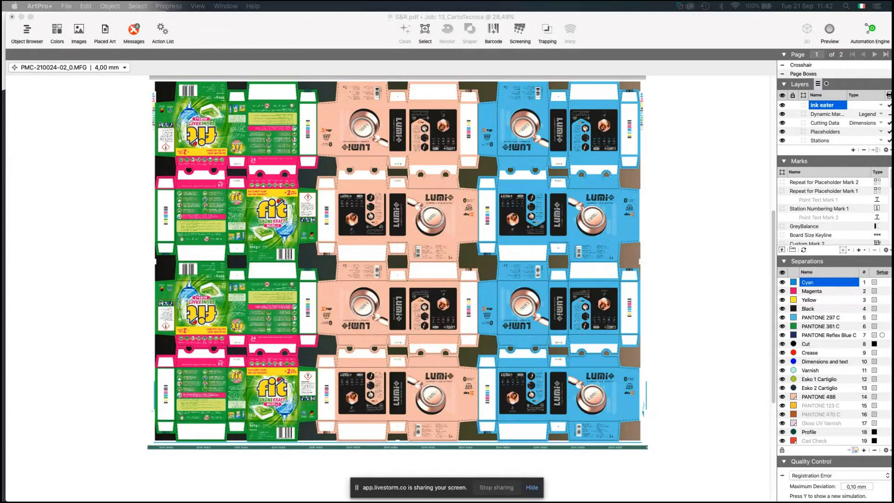
left_click(683, 29)
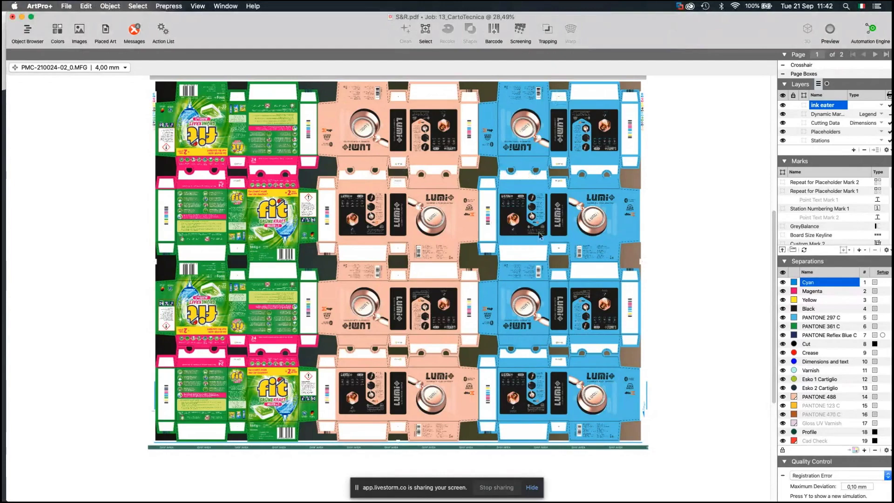
Measure the ink densities in the ink eater areas beside the blue cartons and between the peach cartons
right_click(677, 243)
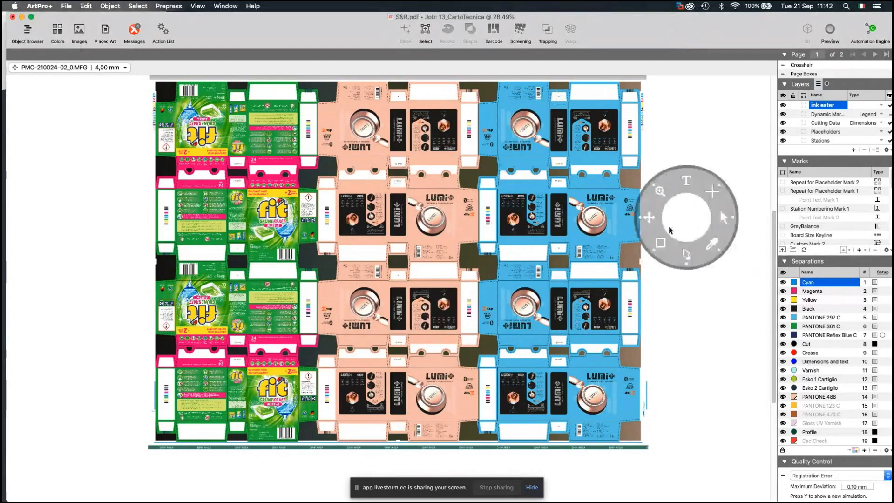
left_click(713, 246)
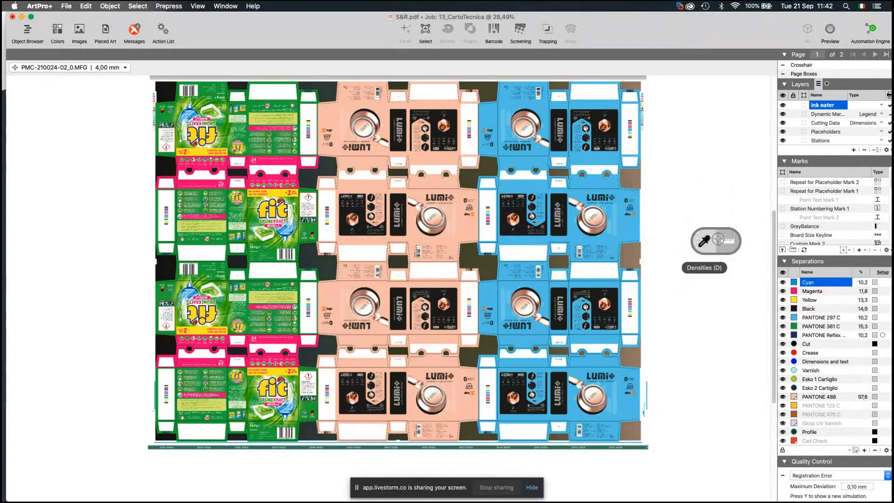
left_click(627, 177)
left_click_drag(627, 176, 631, 254)
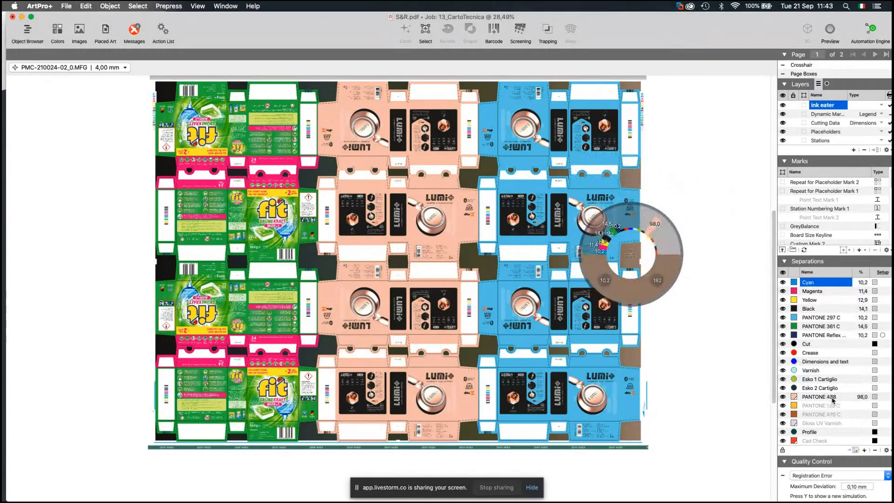
left_click(397, 259)
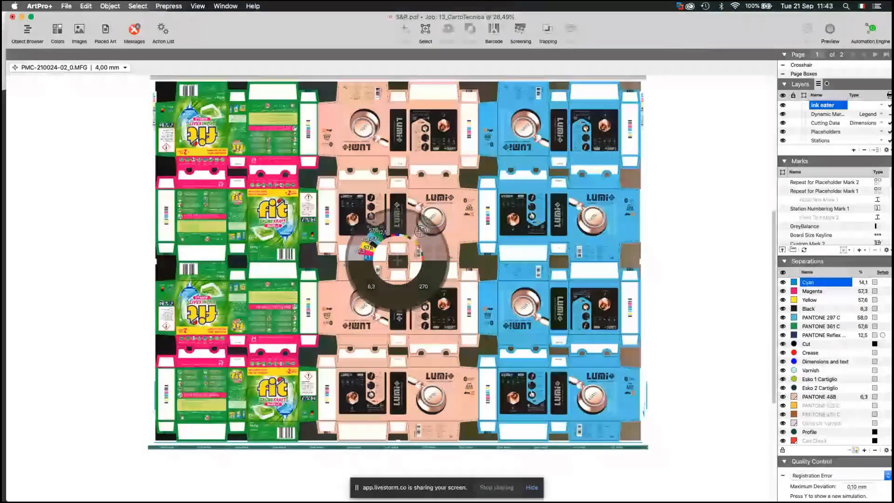
key("Escape")
Refill the ink eater areas with the third density profile, 10% minimum ink density and 270% maximum total area coverage
left_click(328, 171)
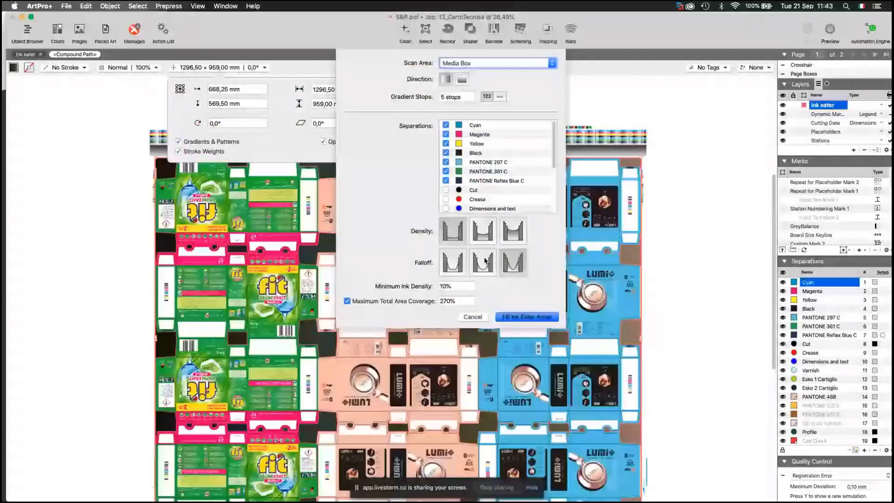
left_click(513, 231)
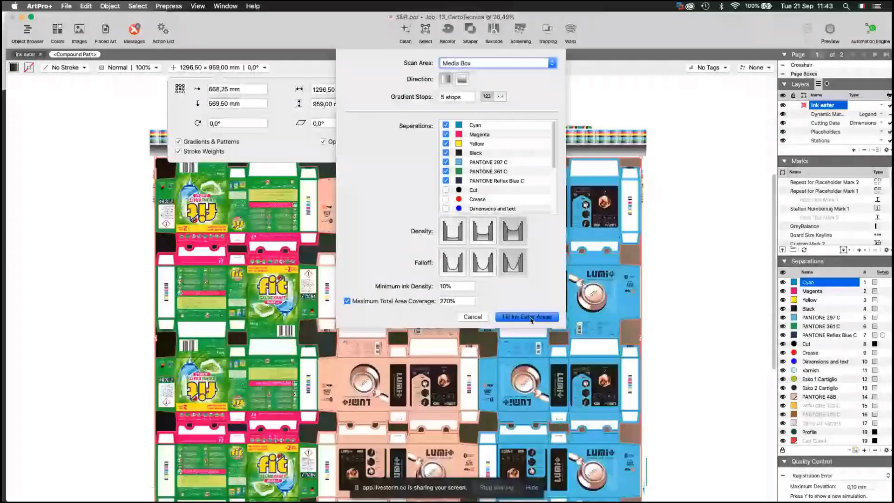
left_click(527, 317)
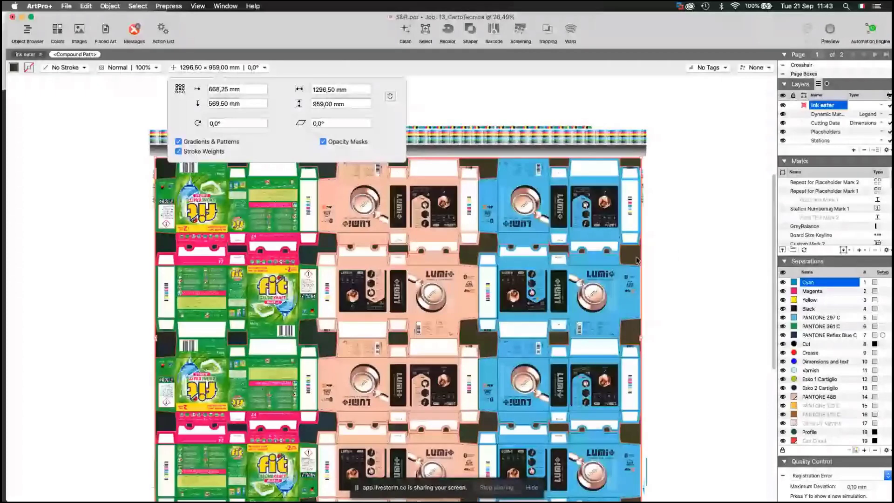
Check the ink densities of the refilled ink eater with the Densities tool and return to the Group Select tool
right_click(704, 288)
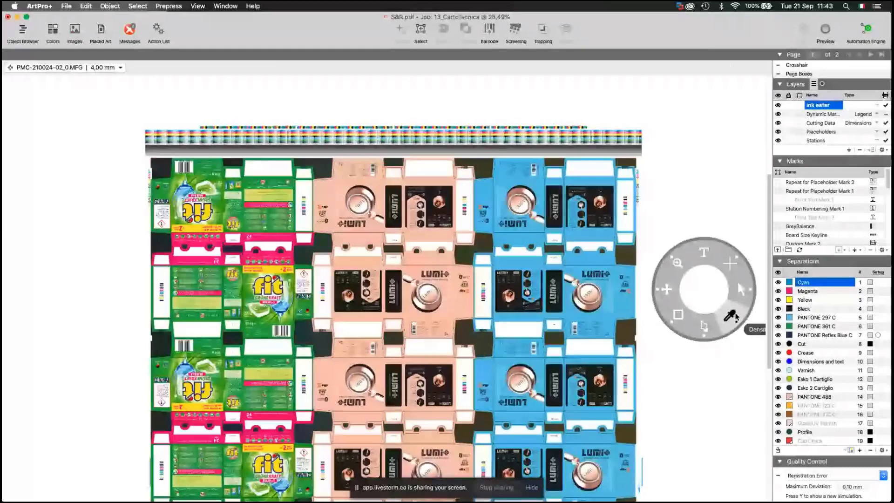
left_click(736, 316)
right_click(668, 182)
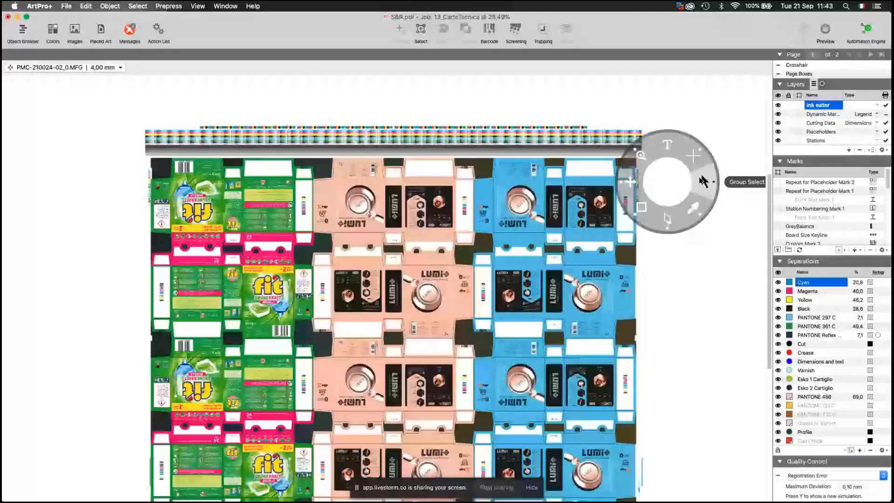
left_click(703, 182)
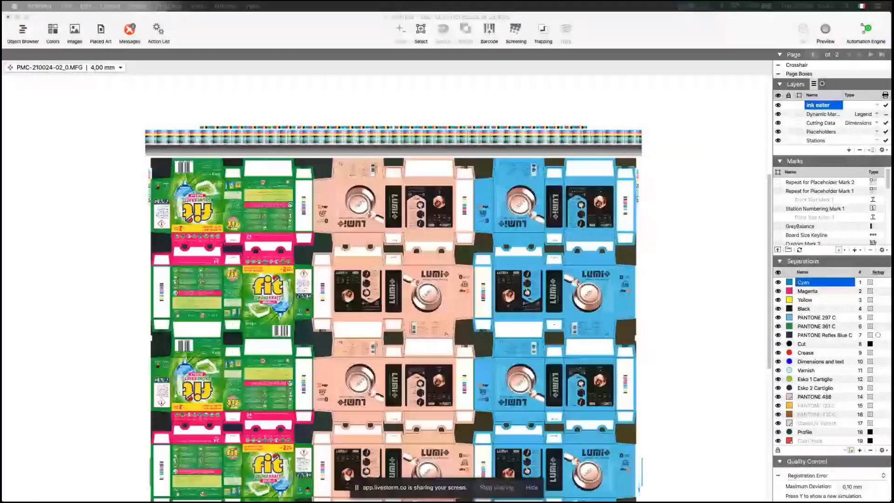